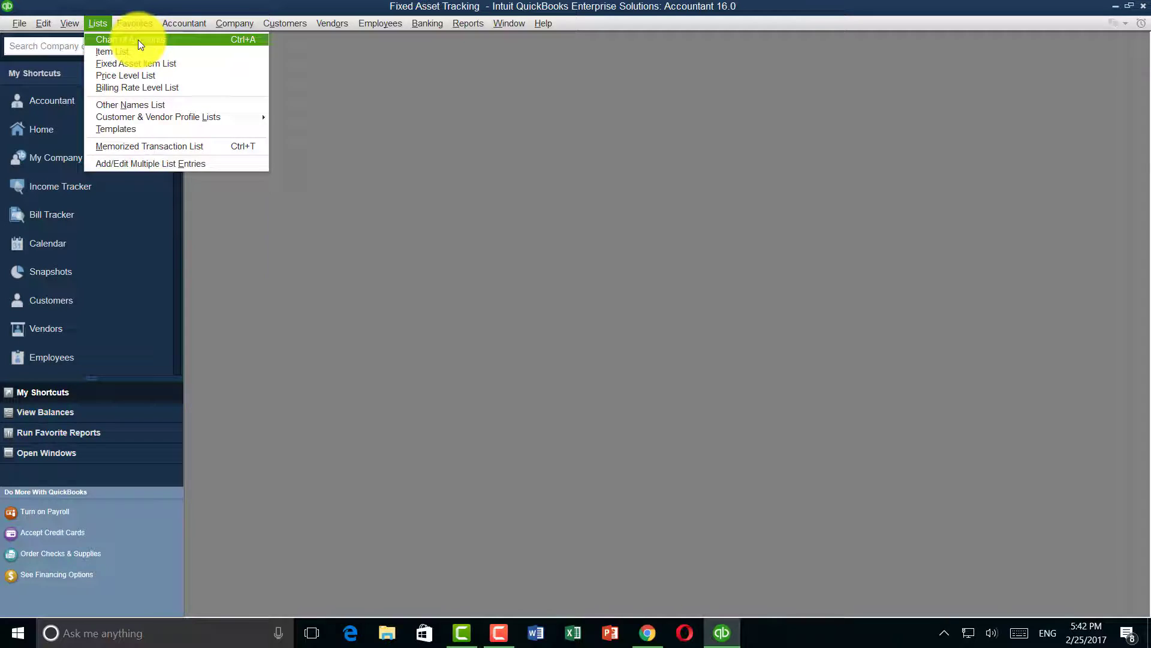
Step: Add a Fixed Asset account named Equipment to the chart of accounts and save it
left_click(138, 40)
left_click(556, 125)
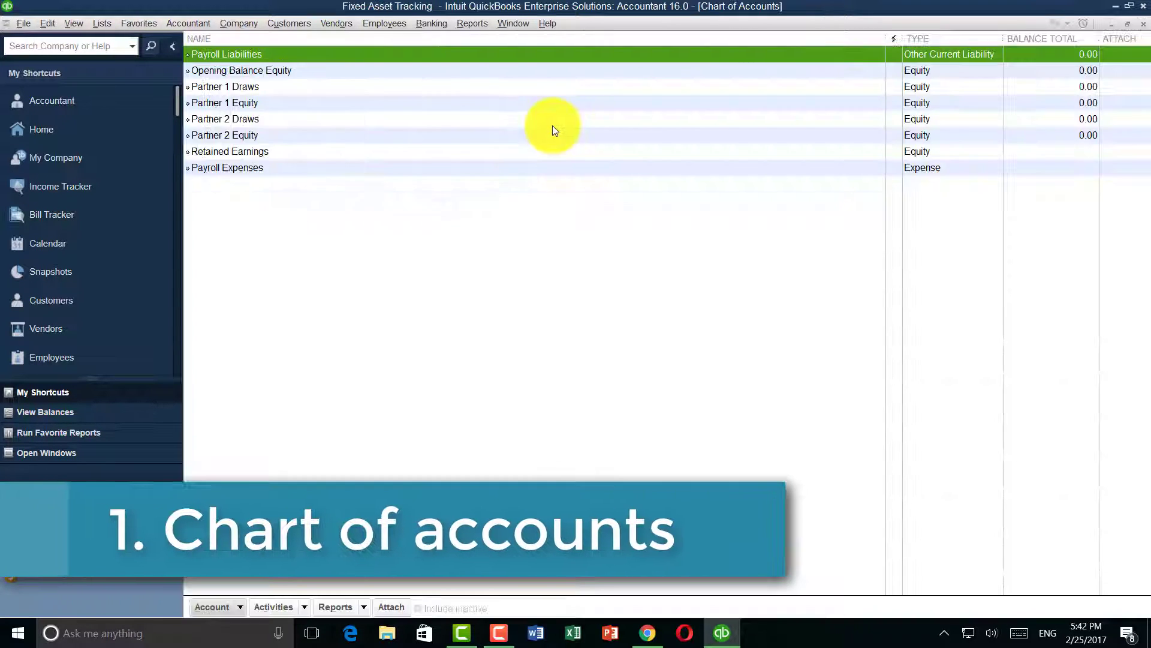
right_click(318, 256)
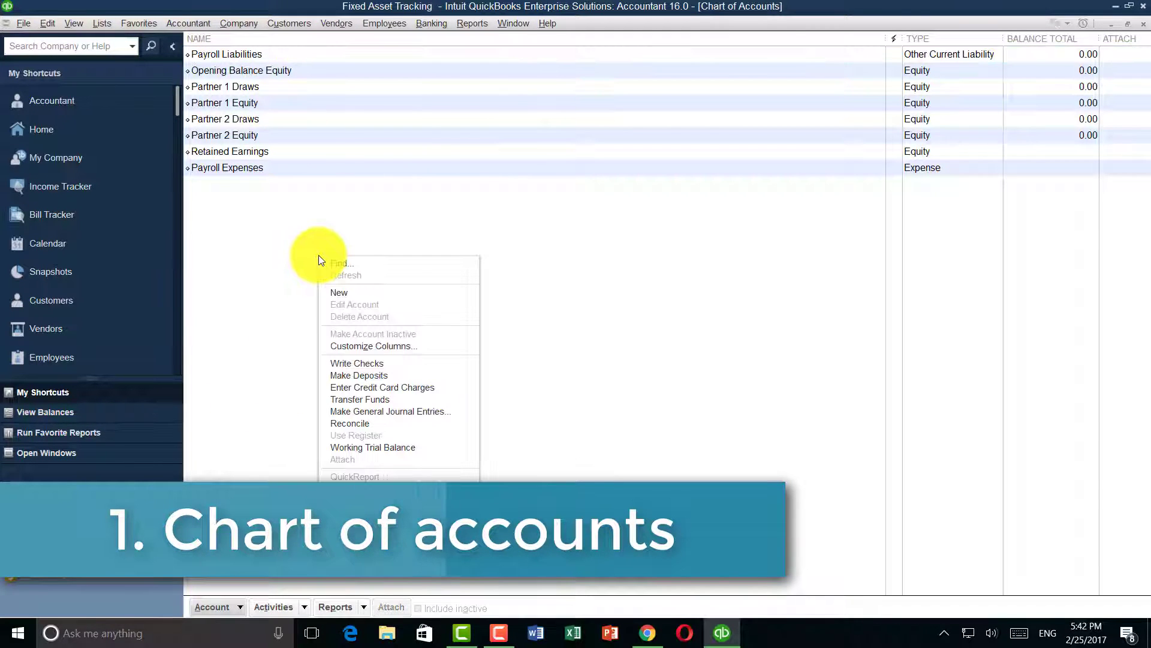
left_click(393, 294)
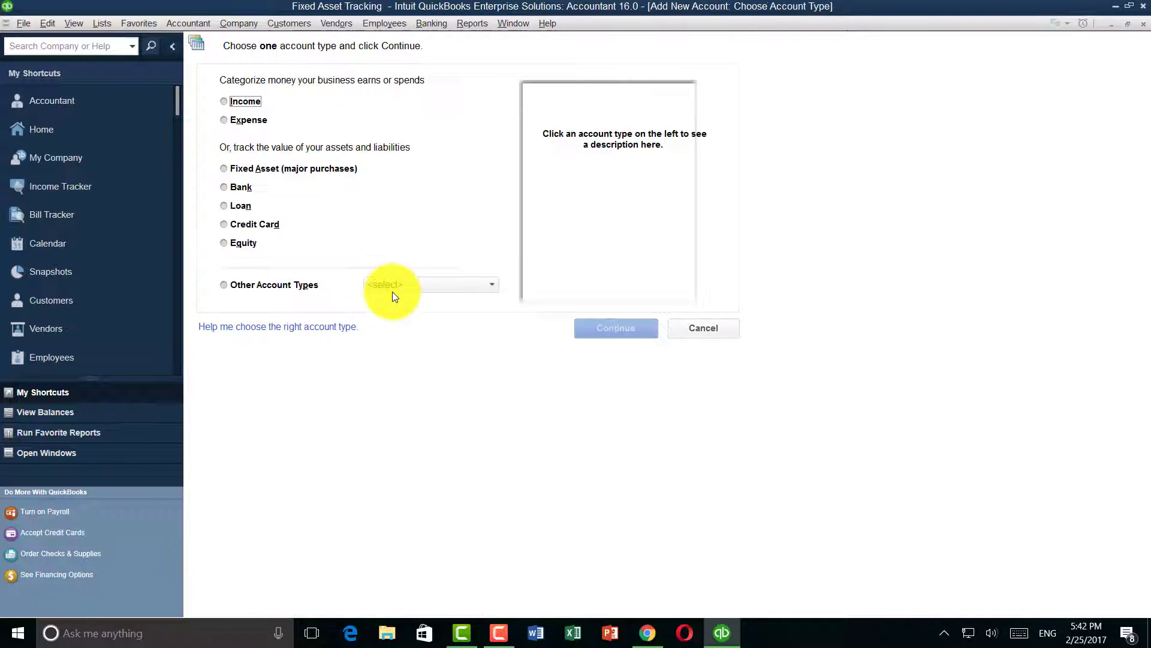
left_click(294, 170)
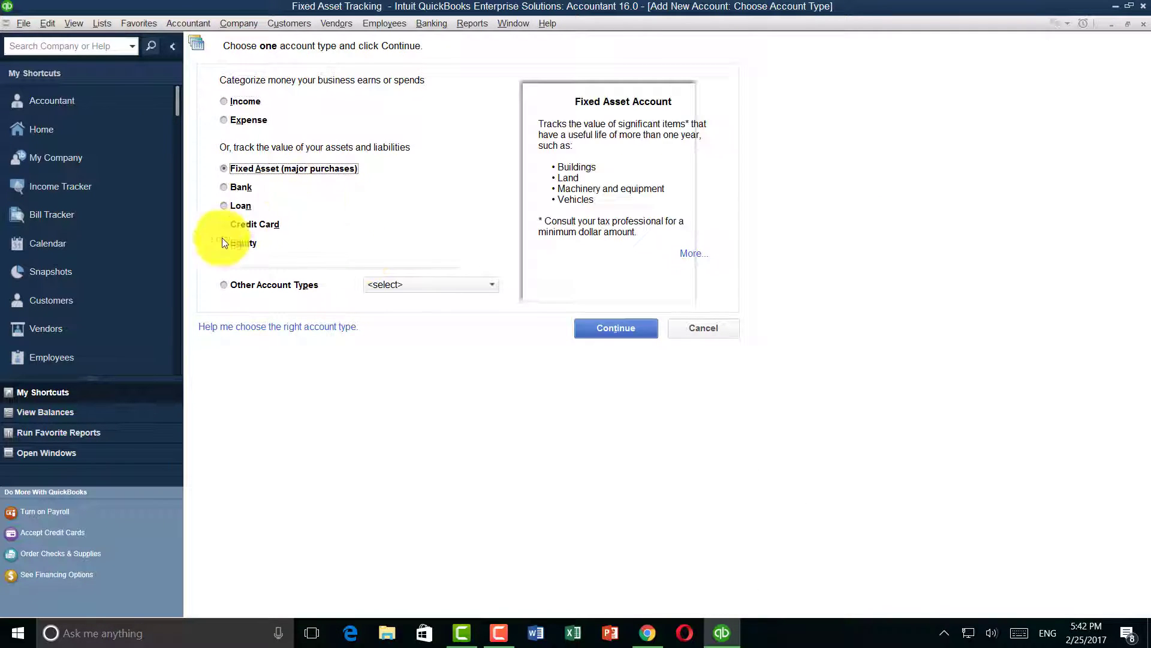
left_click(613, 335)
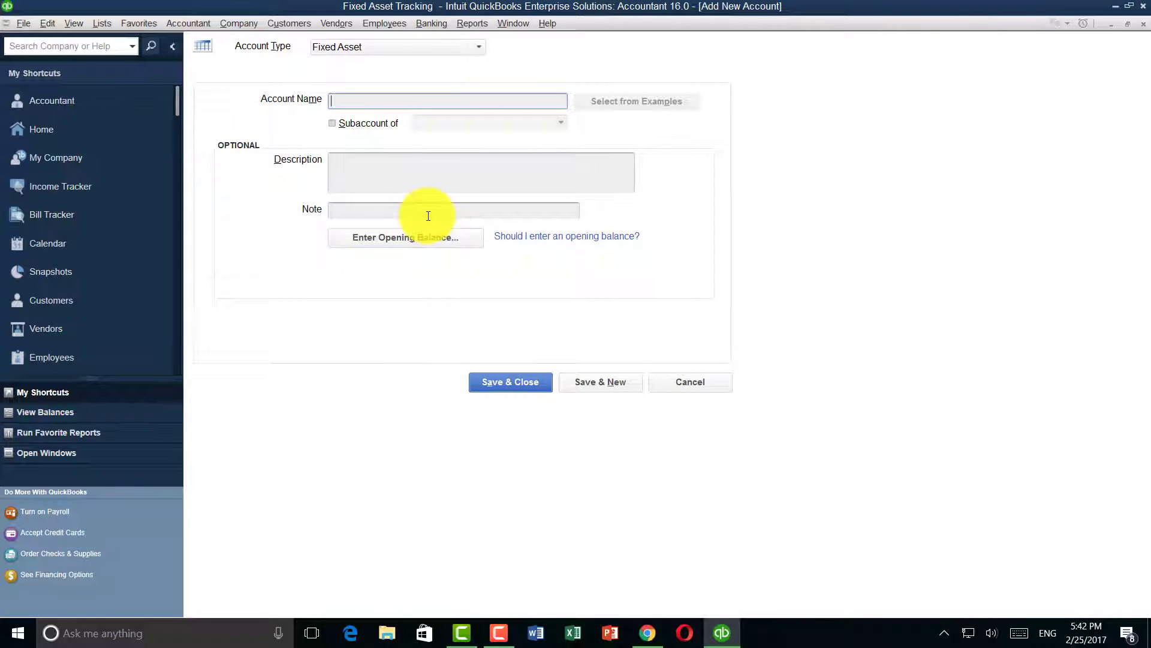
type("Eq")
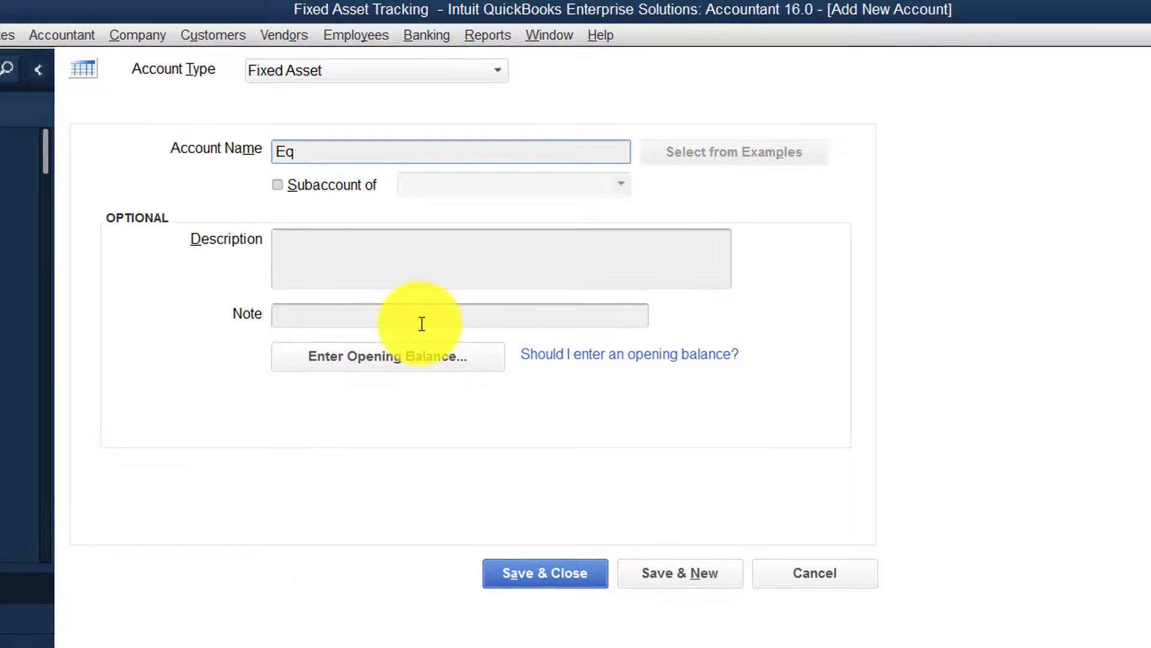
type("uipment")
left_click(701, 585)
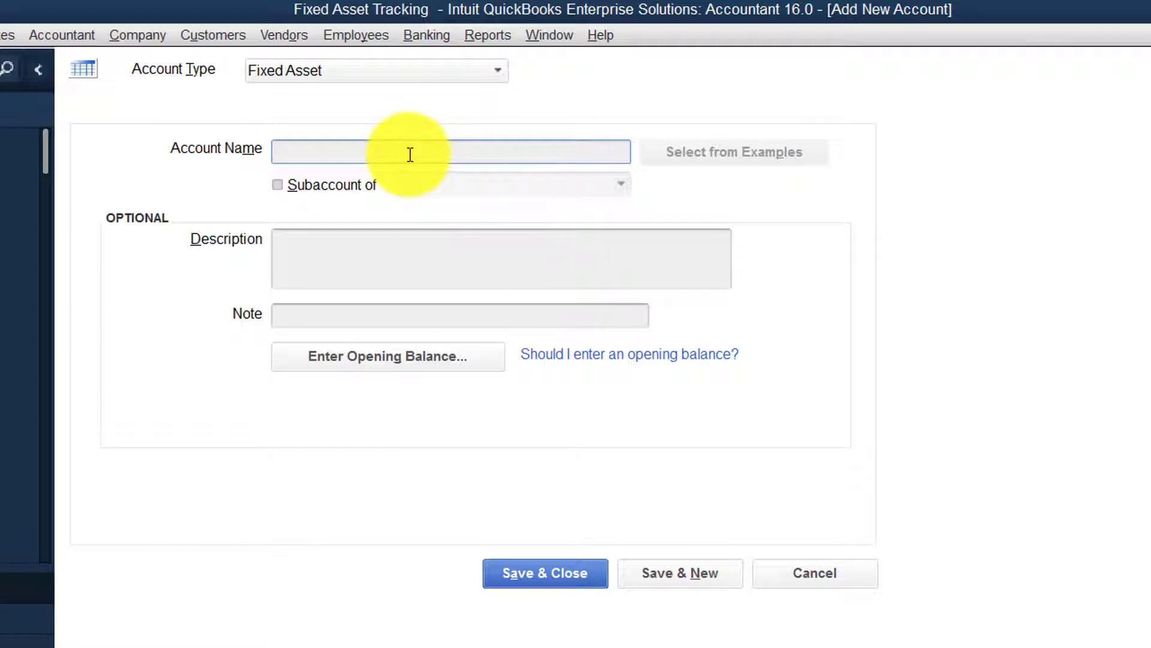
Step: Add another Fixed Asset account named Accumulated Dept of Equipment and save it
type("Accumulated Depreciati")
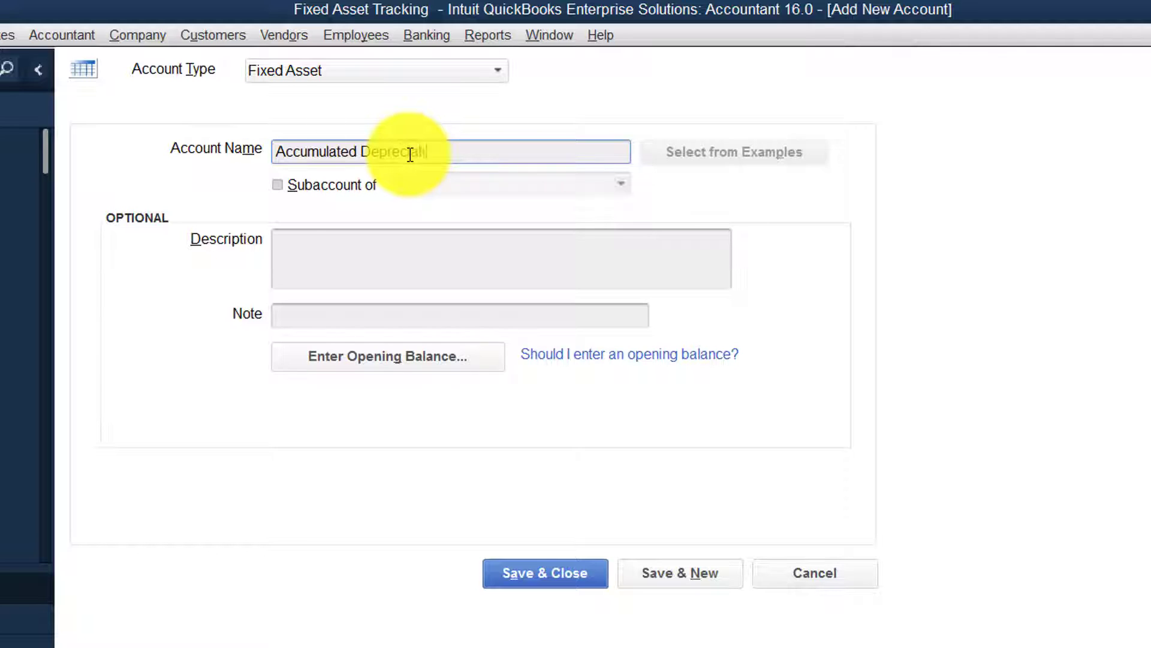
type("on of Equ")
key("BackSpace")
key("BackSpace")
key("BackSpace")
key("BackSpace")
key("BackSpace")
key("BackSpace")
key("BackSpace")
key("BackSpace")
key("BackSpace")
key("BackSpace")
key("BackSpace")
key("BackSpace")
key("BackSpace")
key("BackSpace")
key("BackSpace")
type("t of")
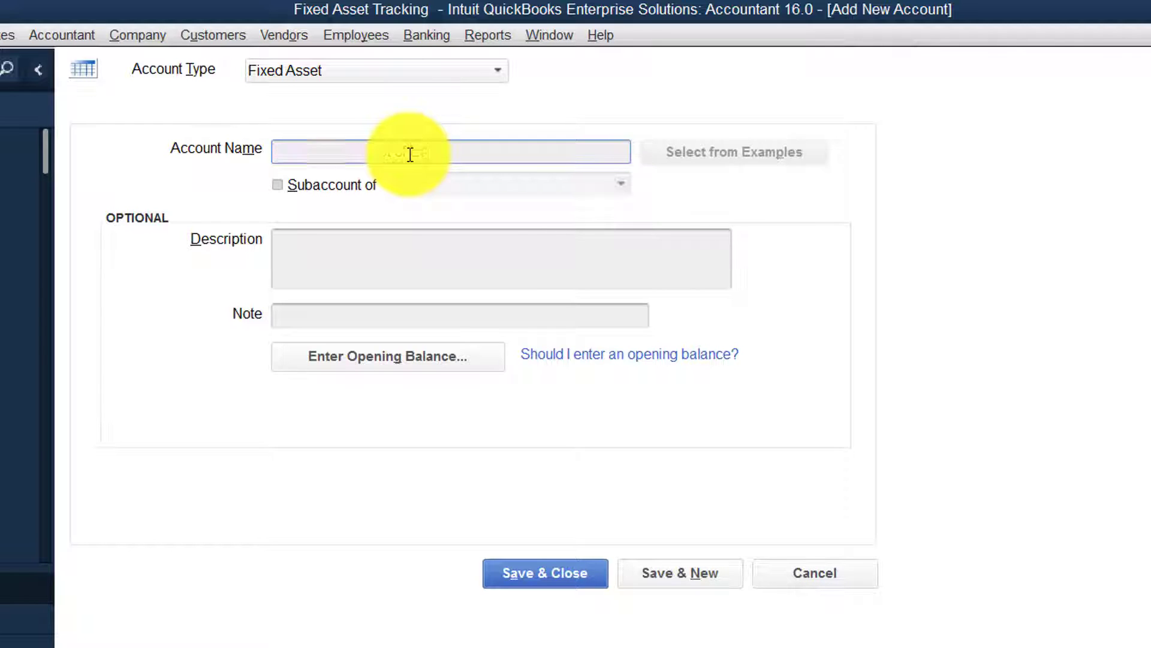
type(" Equipment")
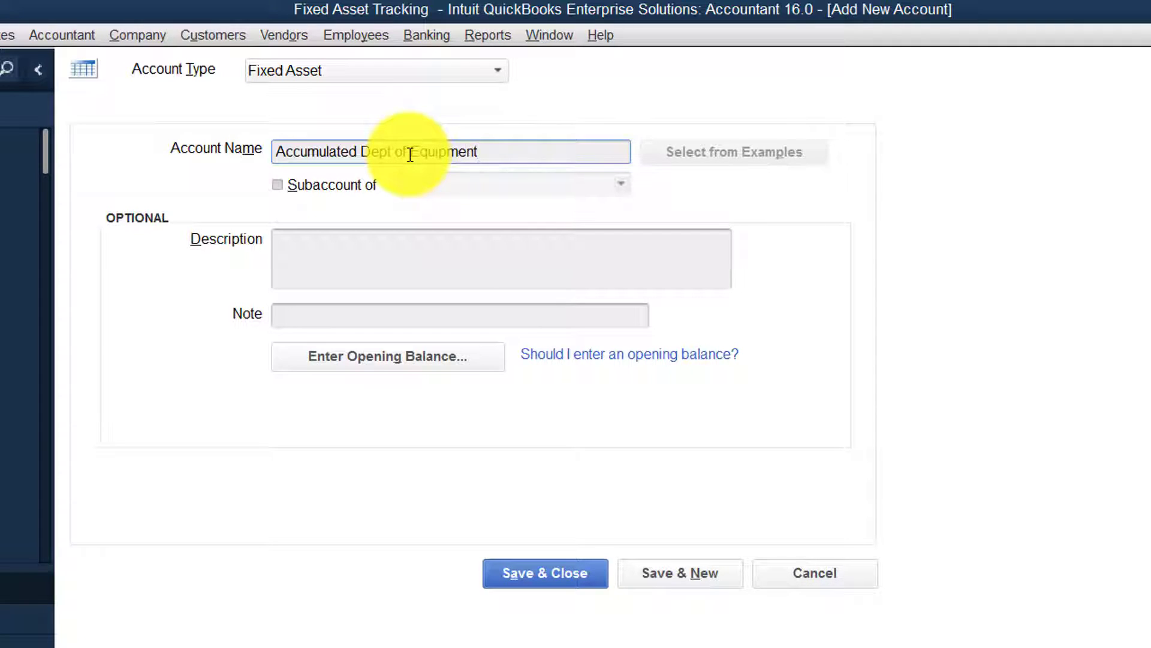
left_click(676, 574)
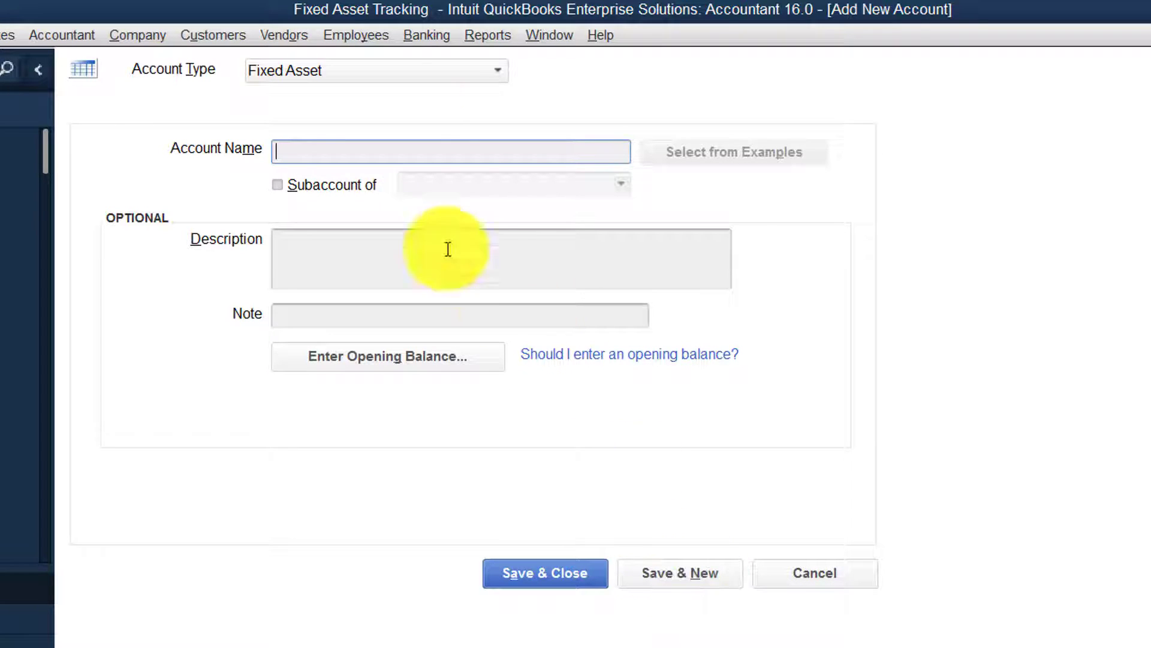
Step: Add an Expense account named Depreciation Expense, save it and return to the chart of accounts
left_click(456, 75)
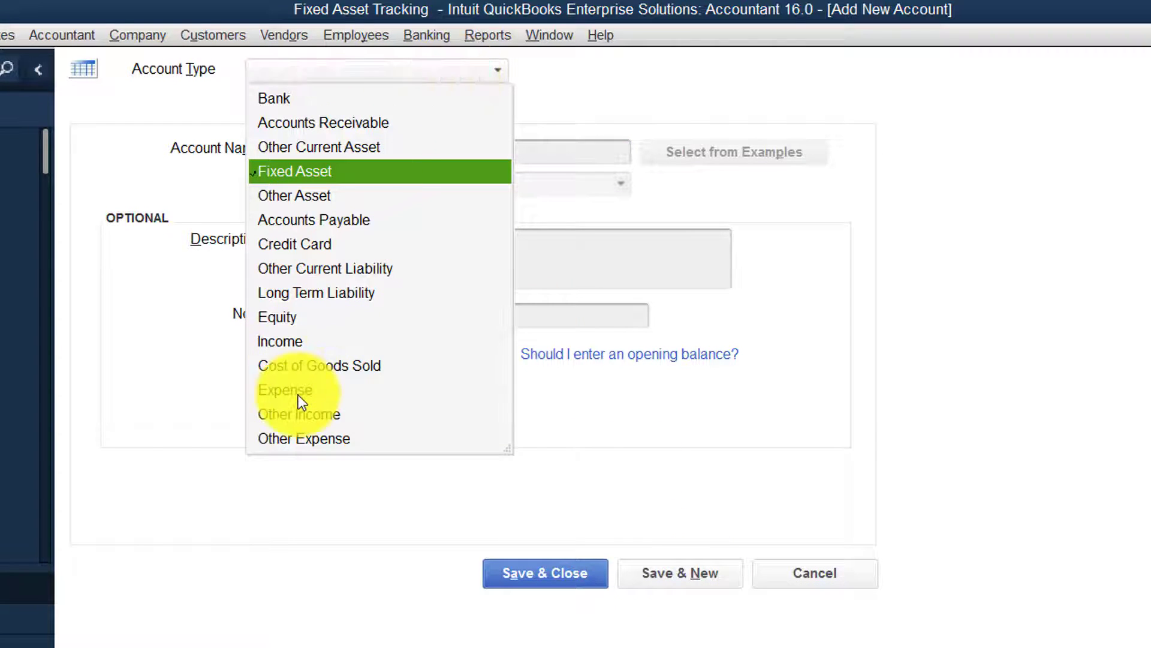
left_click(297, 391)
left_click(309, 157)
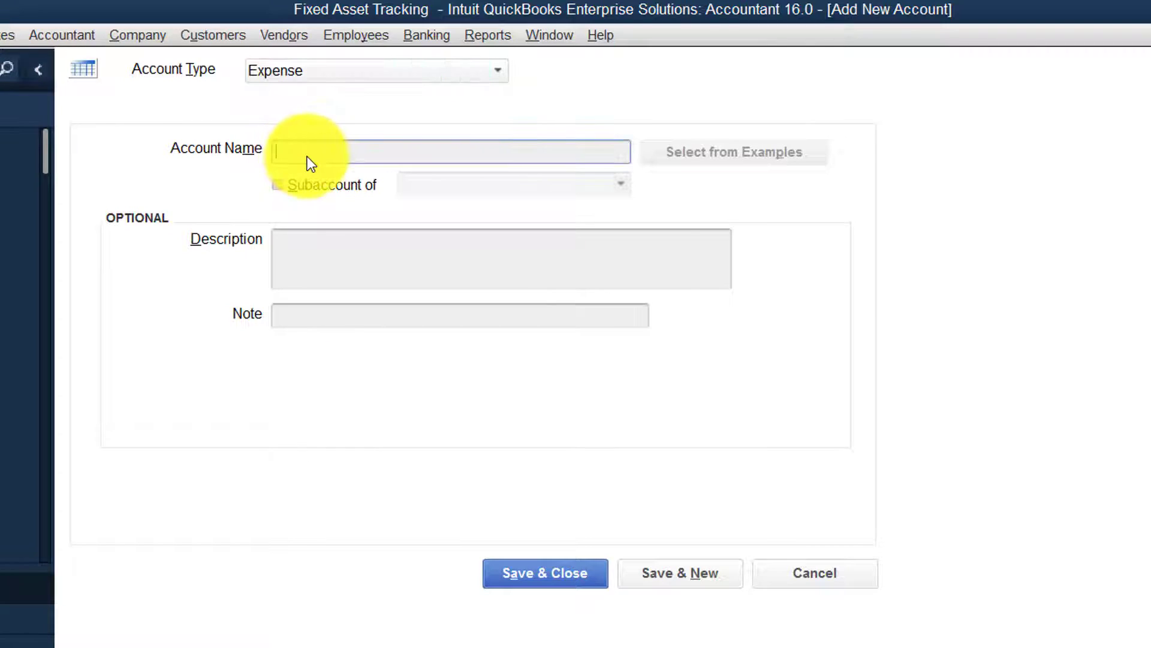
type("Depreciation E")
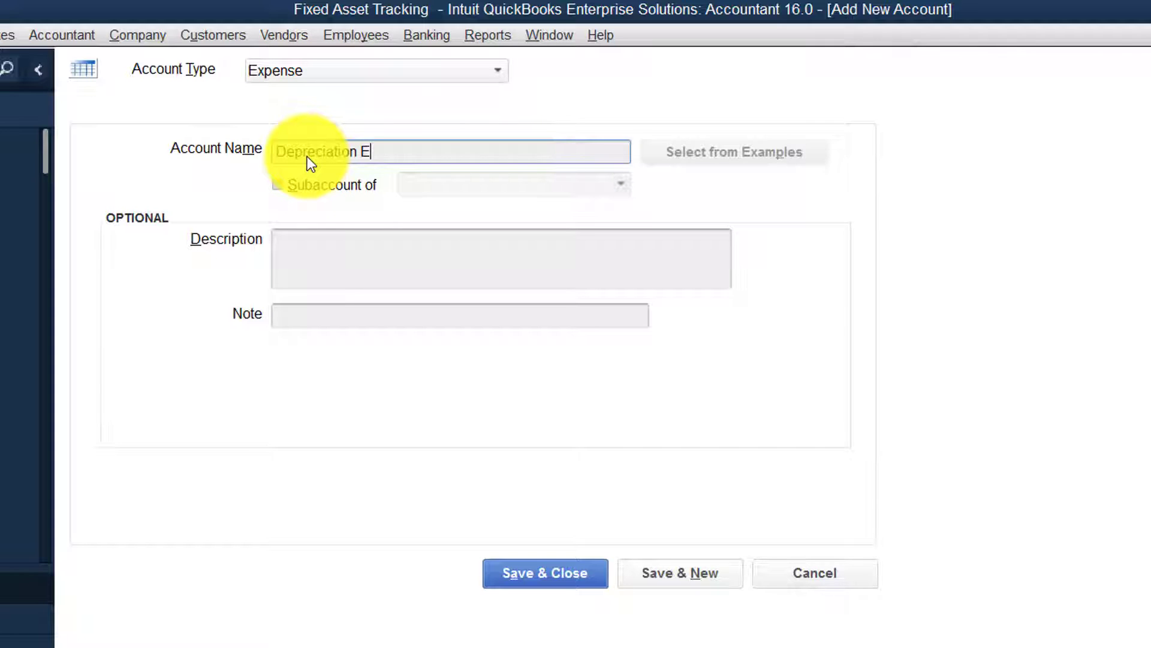
type("xpense")
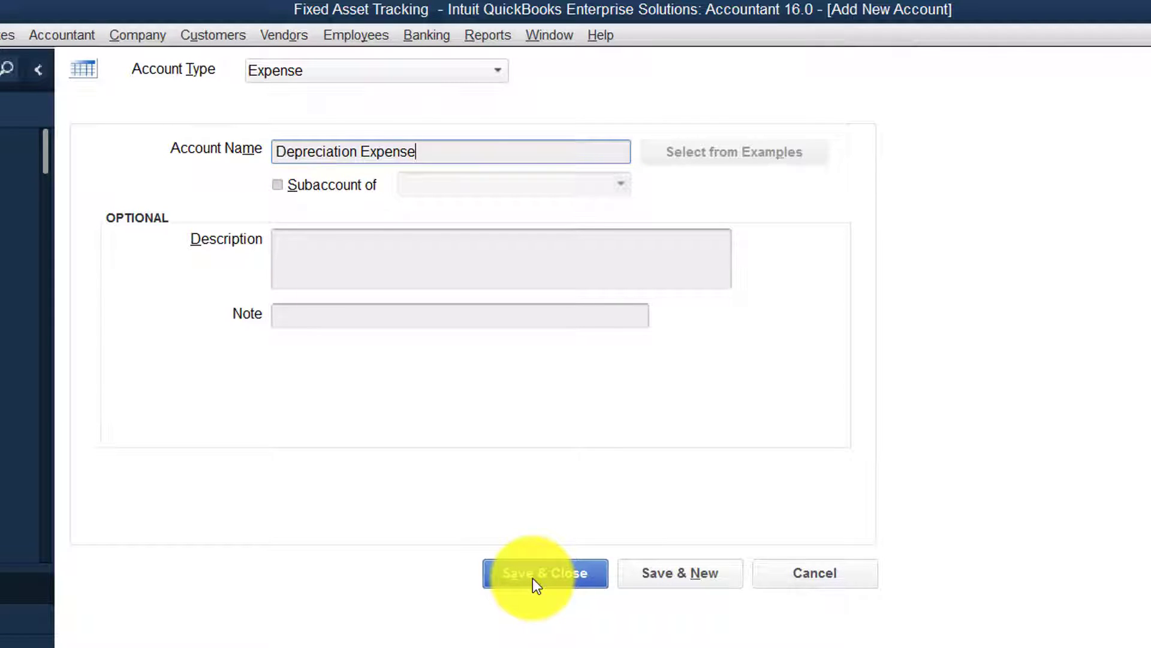
left_click(674, 576)
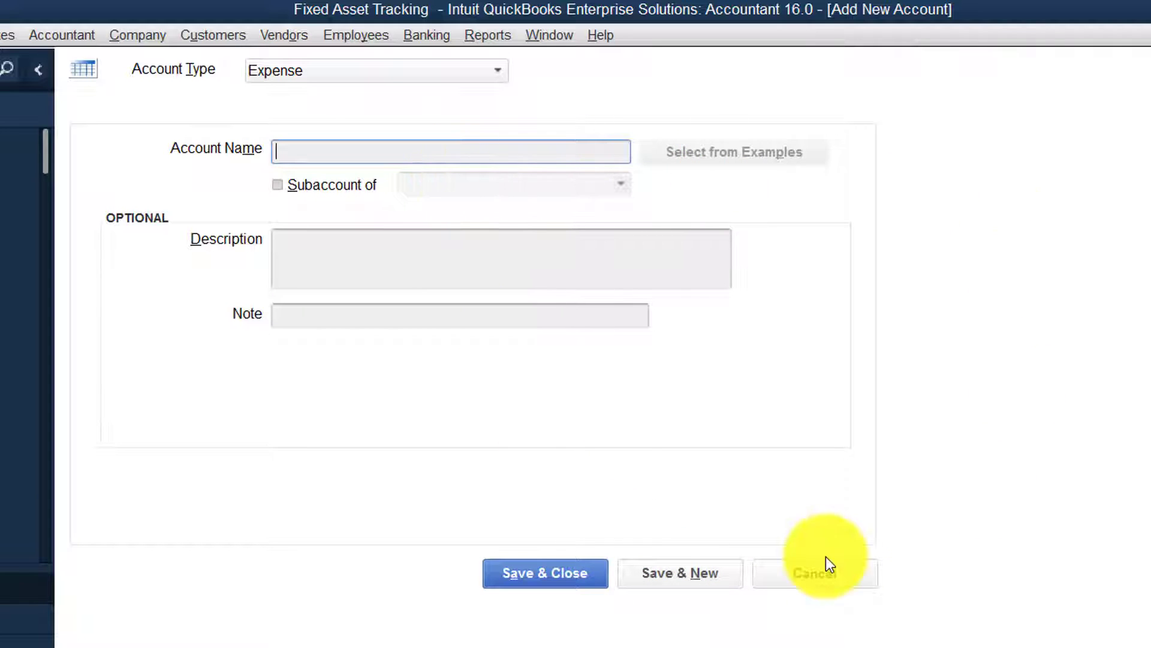
left_click(828, 577)
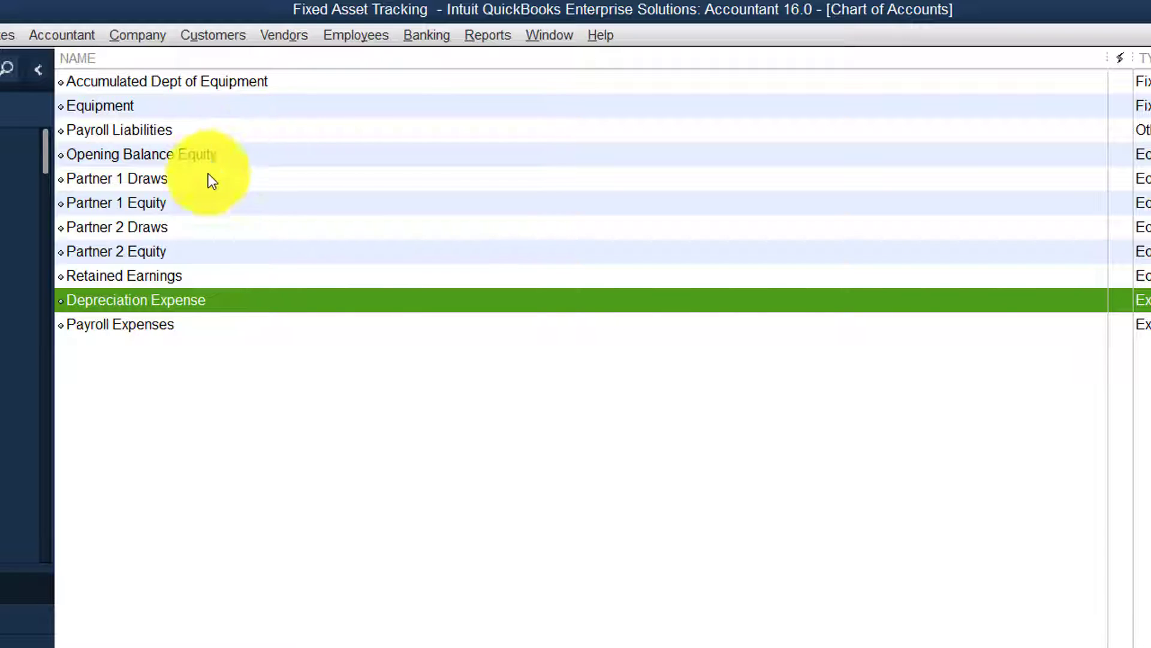
left_click(119, 106)
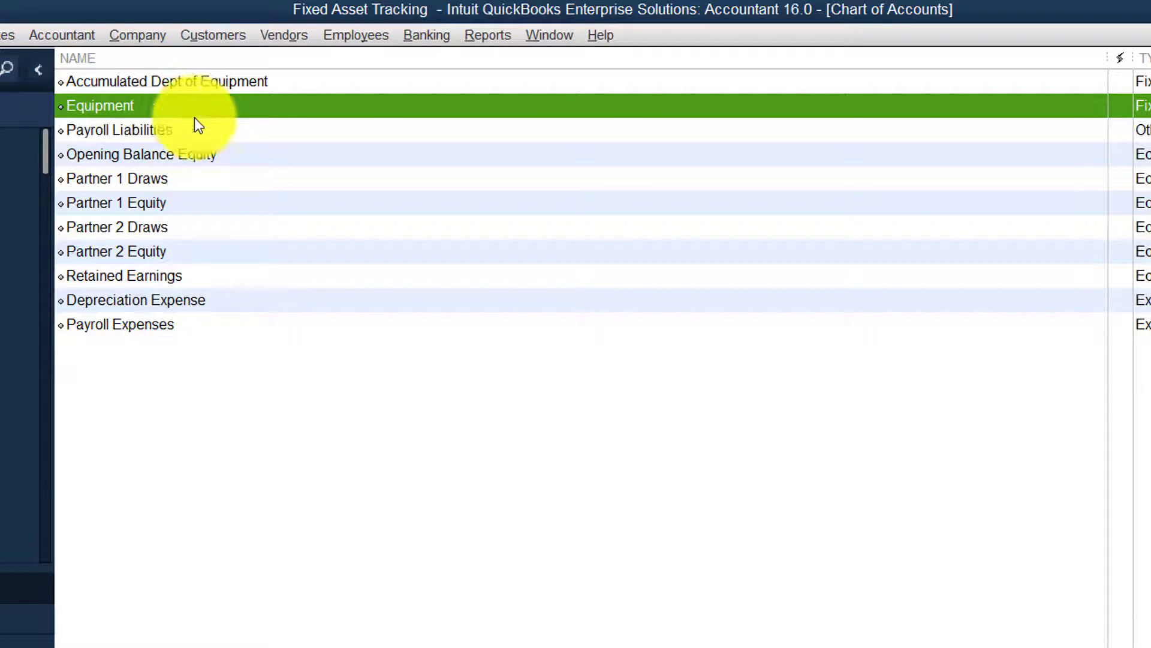
left_click(233, 88)
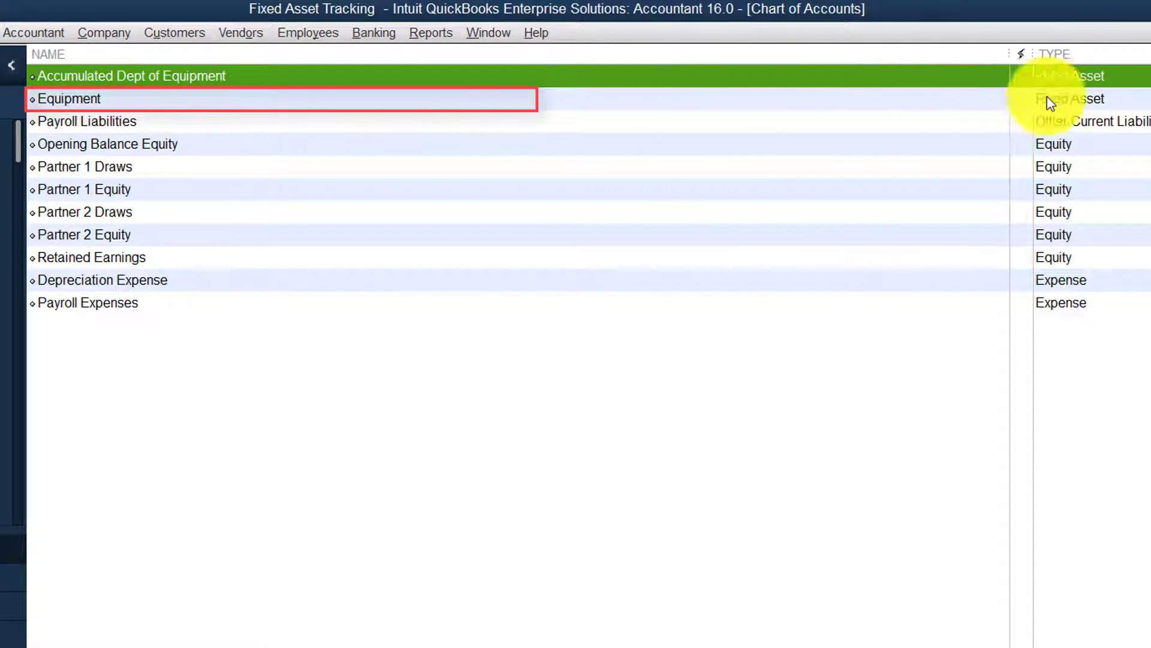
left_click(106, 283)
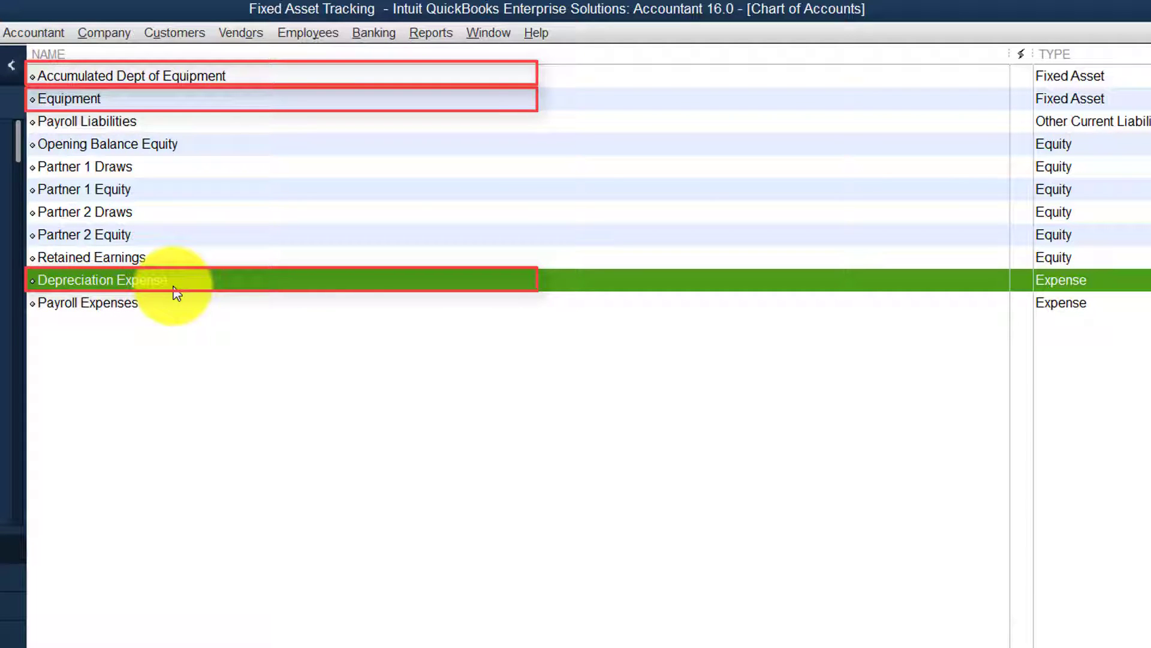
Step: Create a new fixed asset item named Dell AIO and assign it to the Equipment asset account
left_click(1, 32)
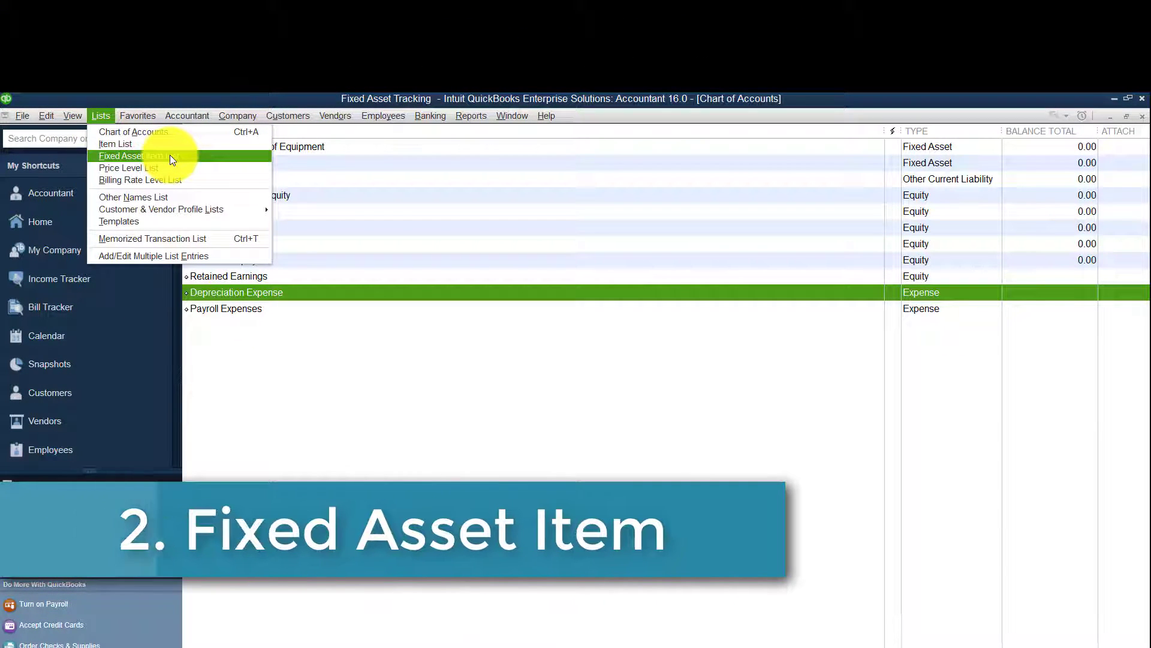
left_click(170, 154)
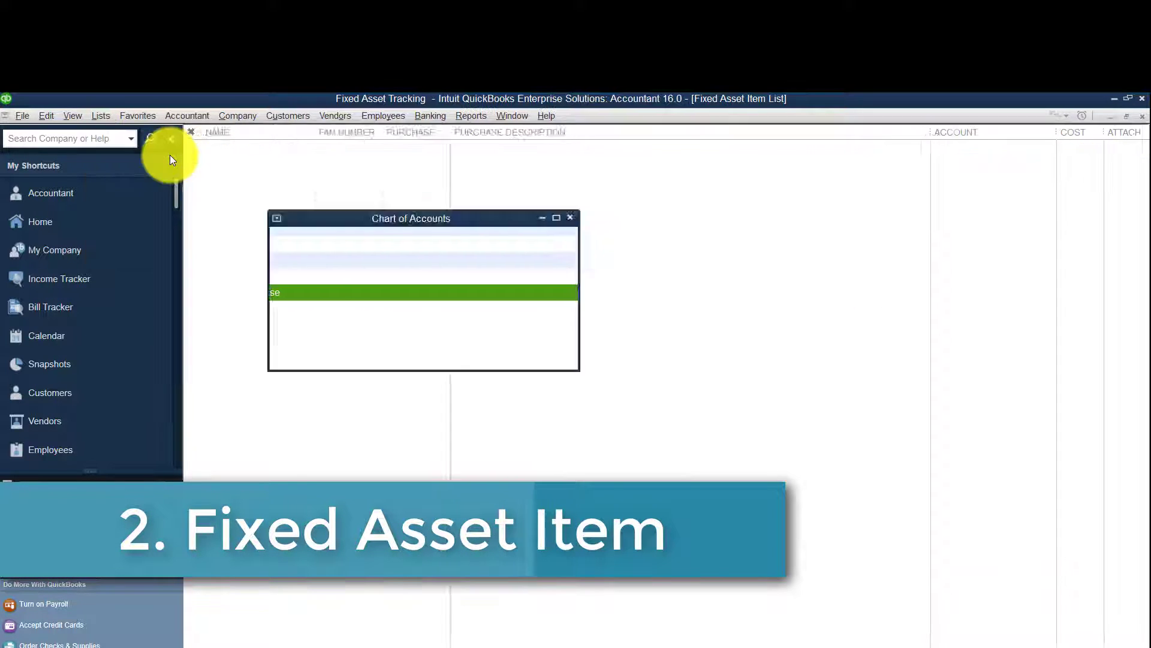
right_click(232, 170)
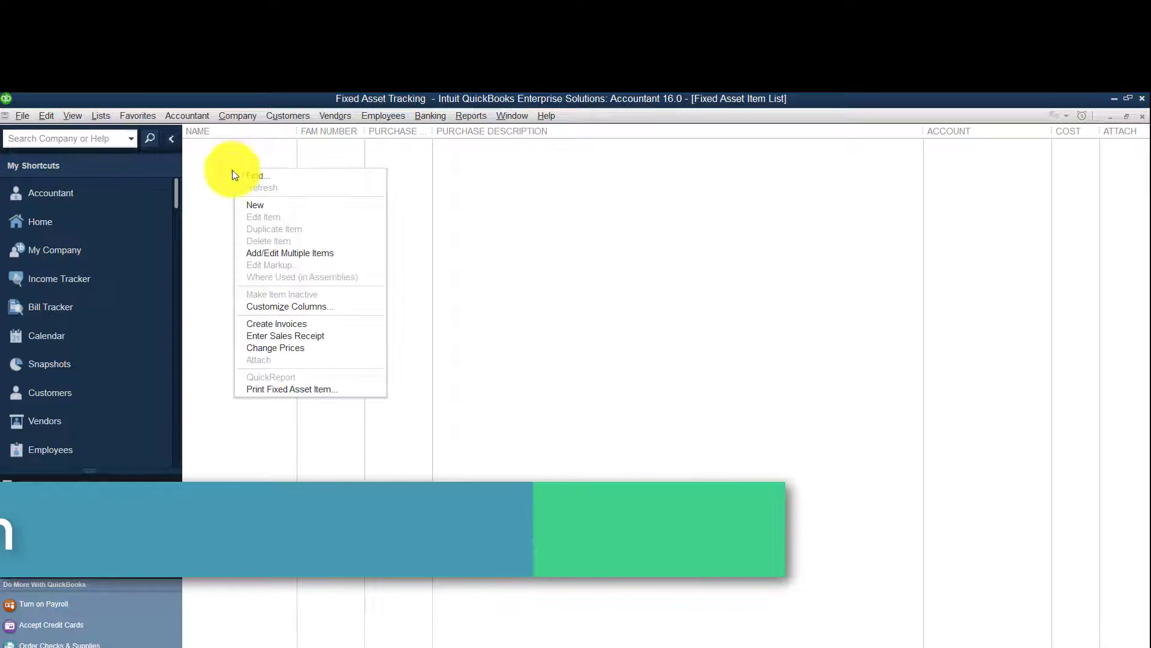
left_click(249, 202)
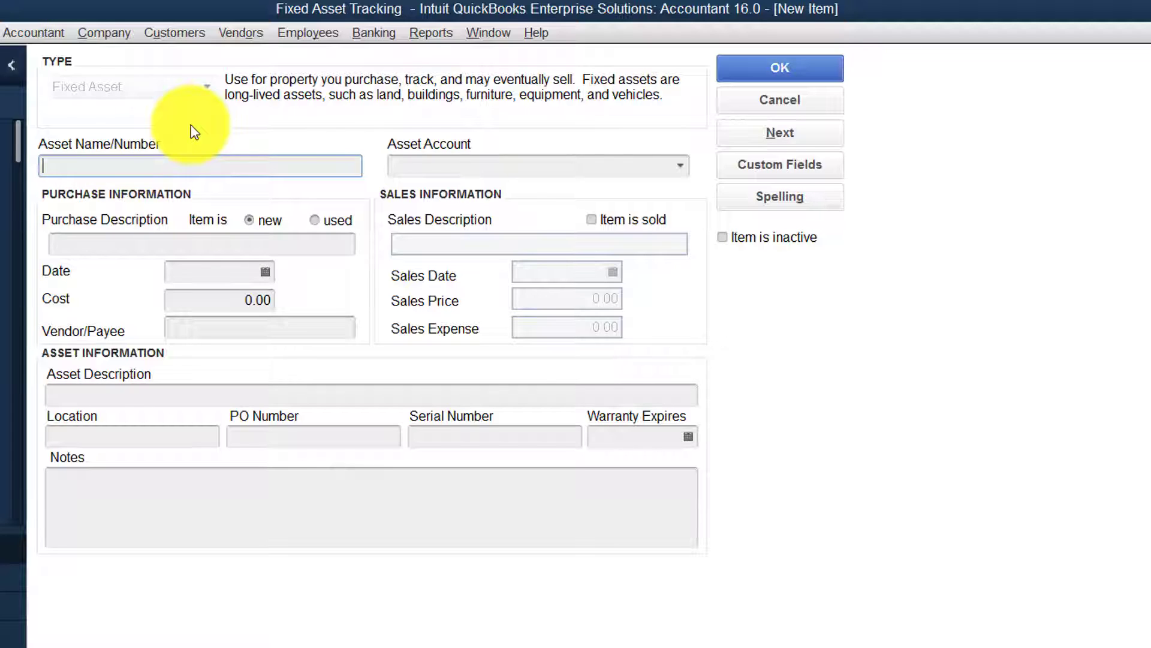
type("Dell AIO")
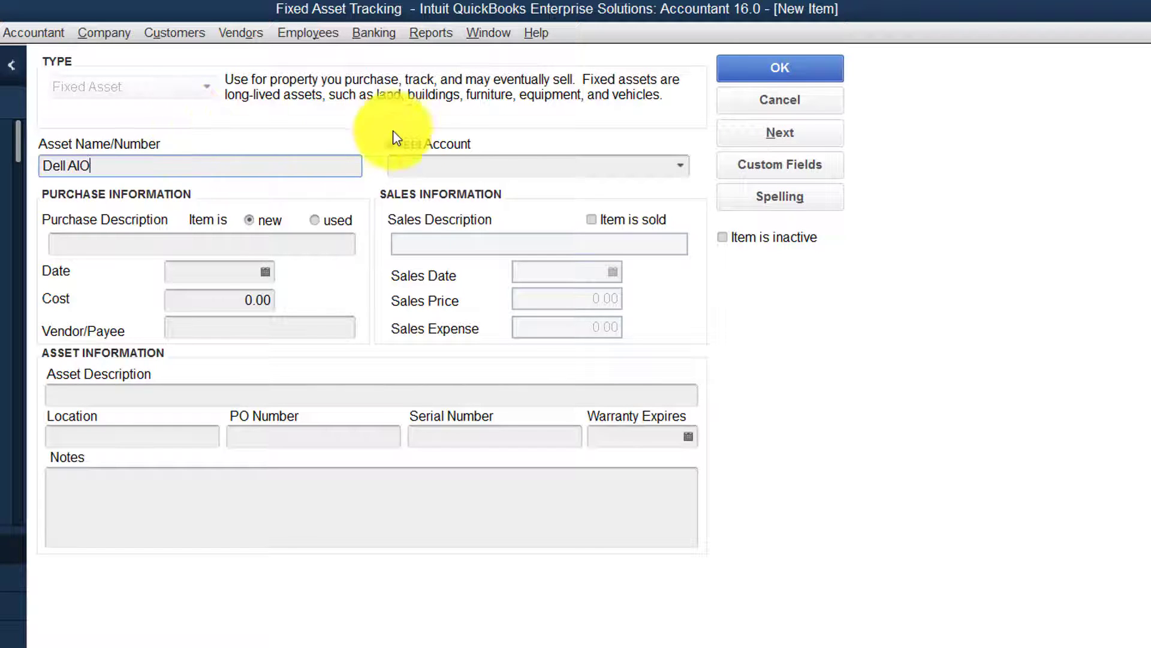
left_click(438, 163)
left_click(680, 168)
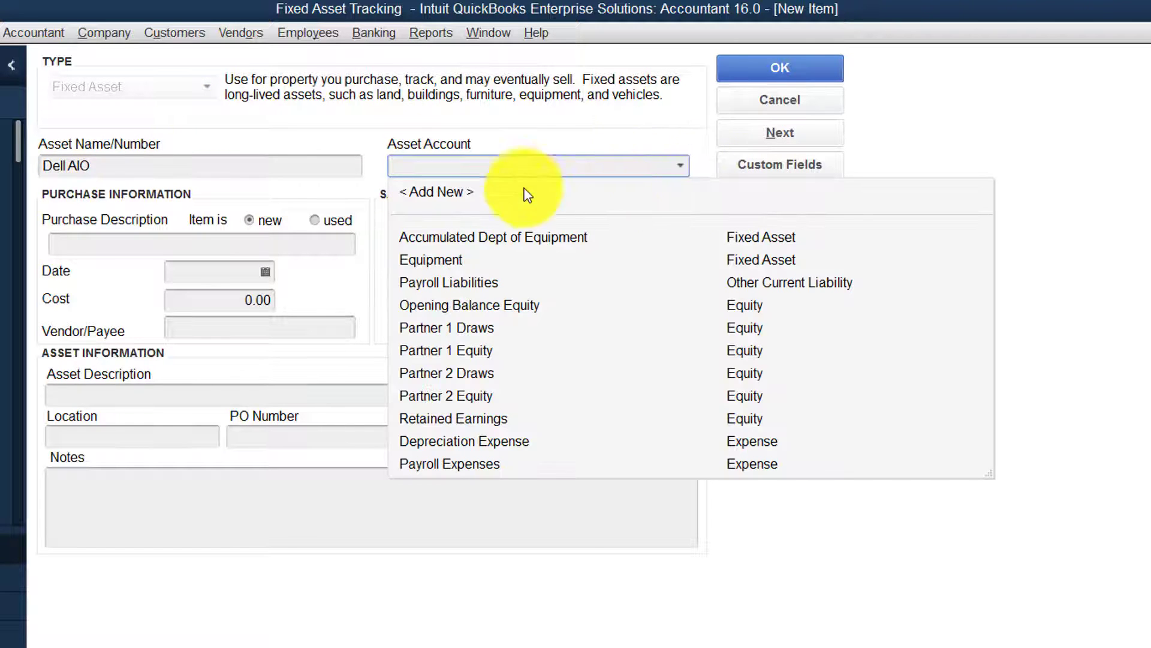
left_click(456, 264)
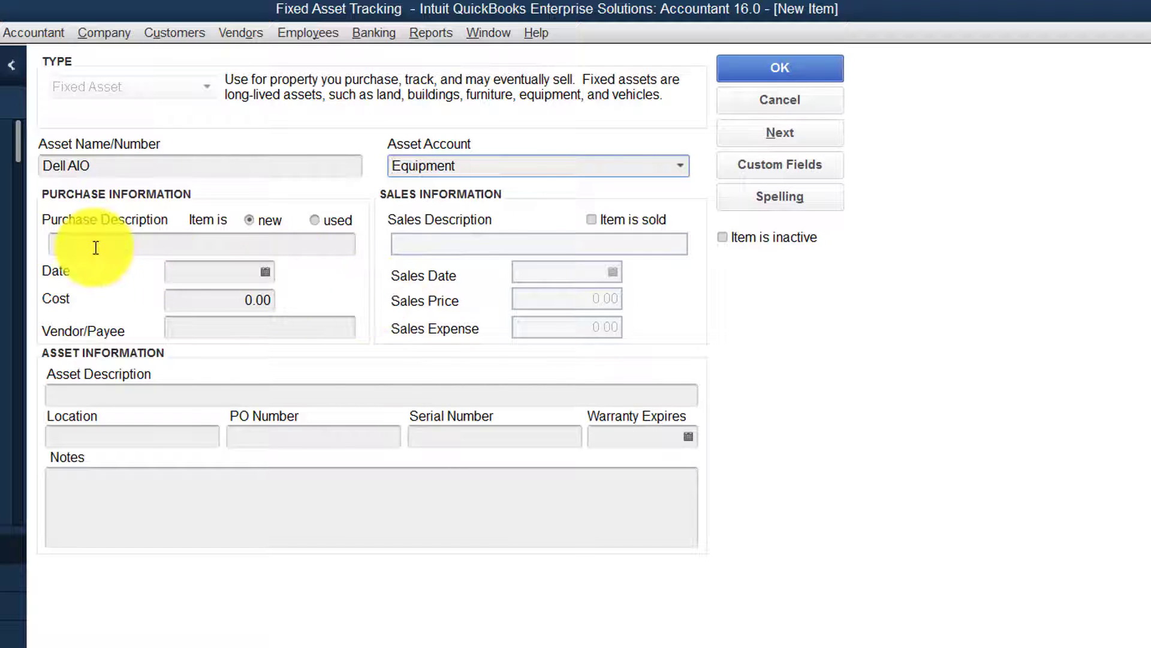
Step: Mark the Dell AIO item as used and enter the purchase description "Used Dell AIO from US"
left_click(267, 222)
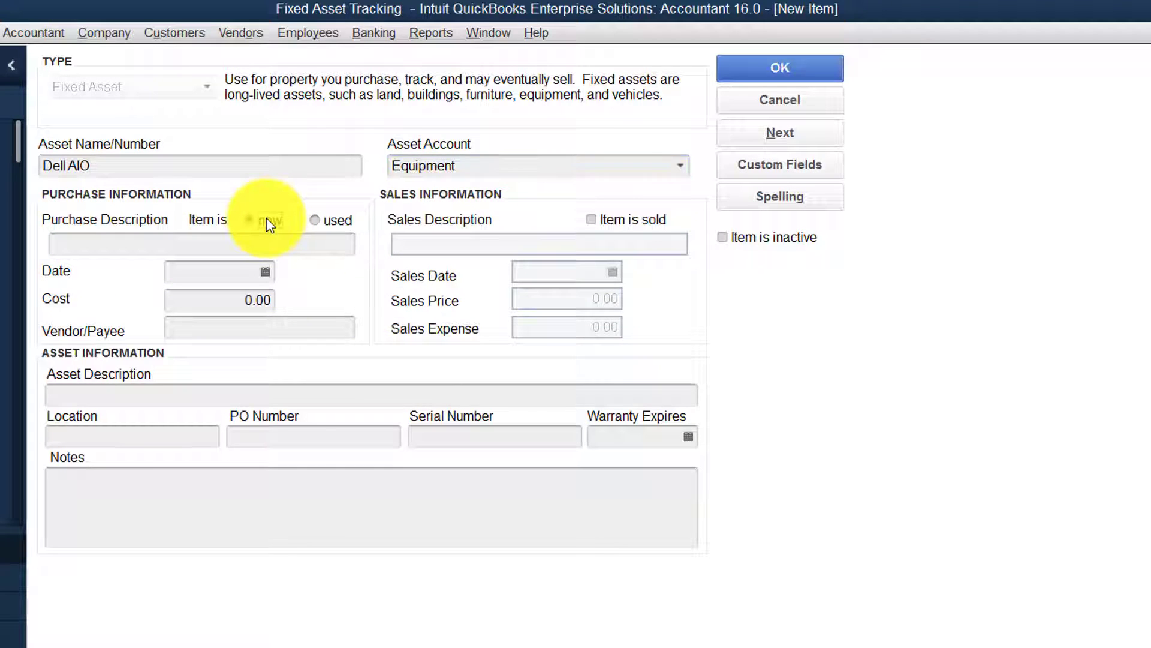
left_click(317, 221)
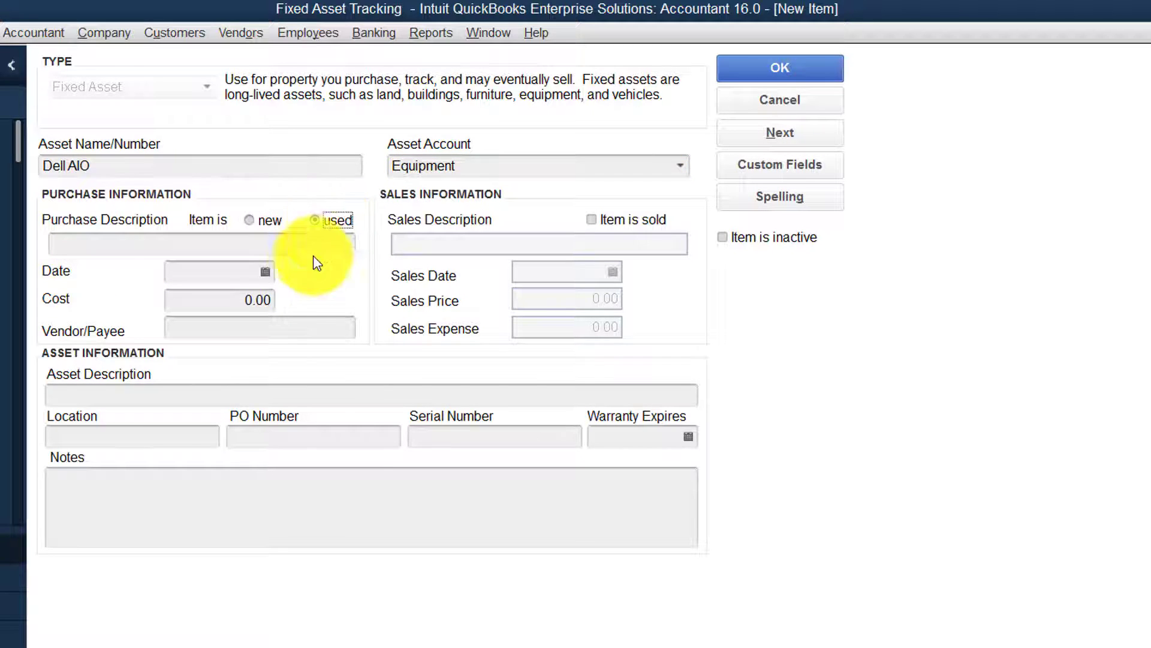
left_click(245, 251)
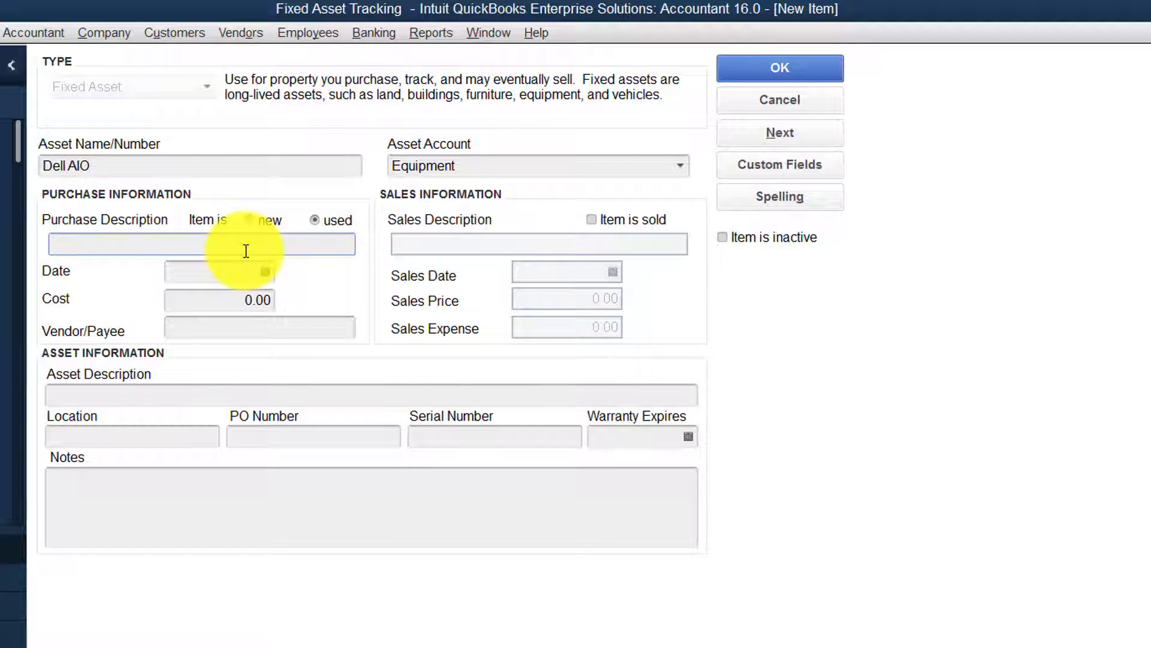
type("Used Dell AIO from US")
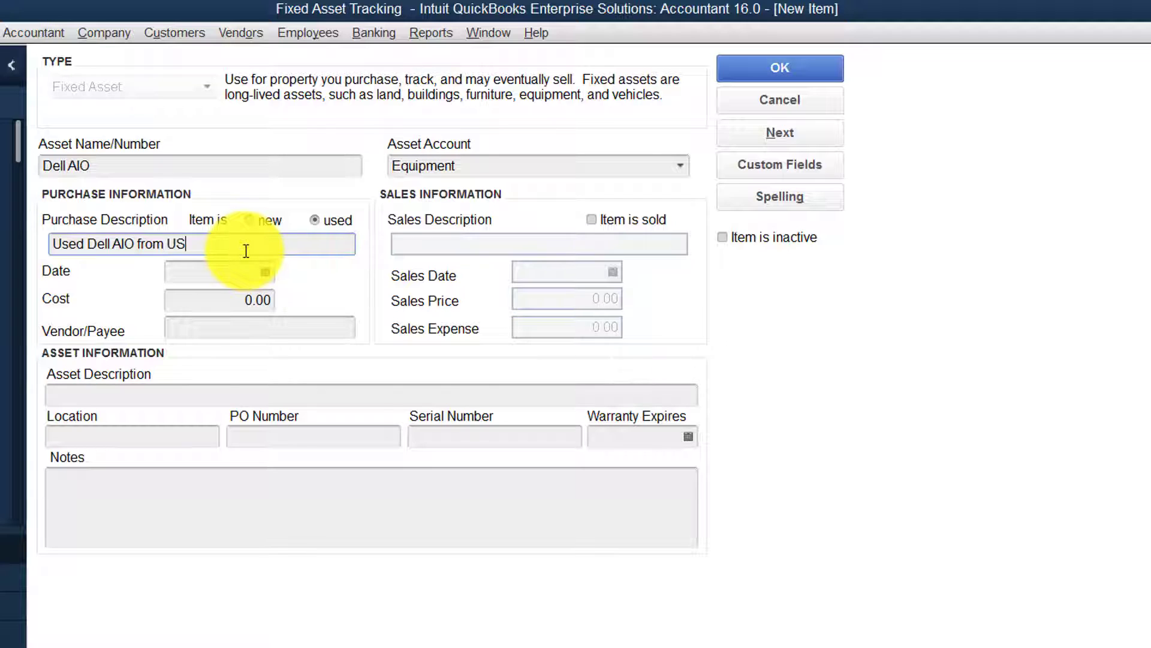
Step: Set the item's purchase date to 02/25/2017 and its cost to 800
left_click(265, 273)
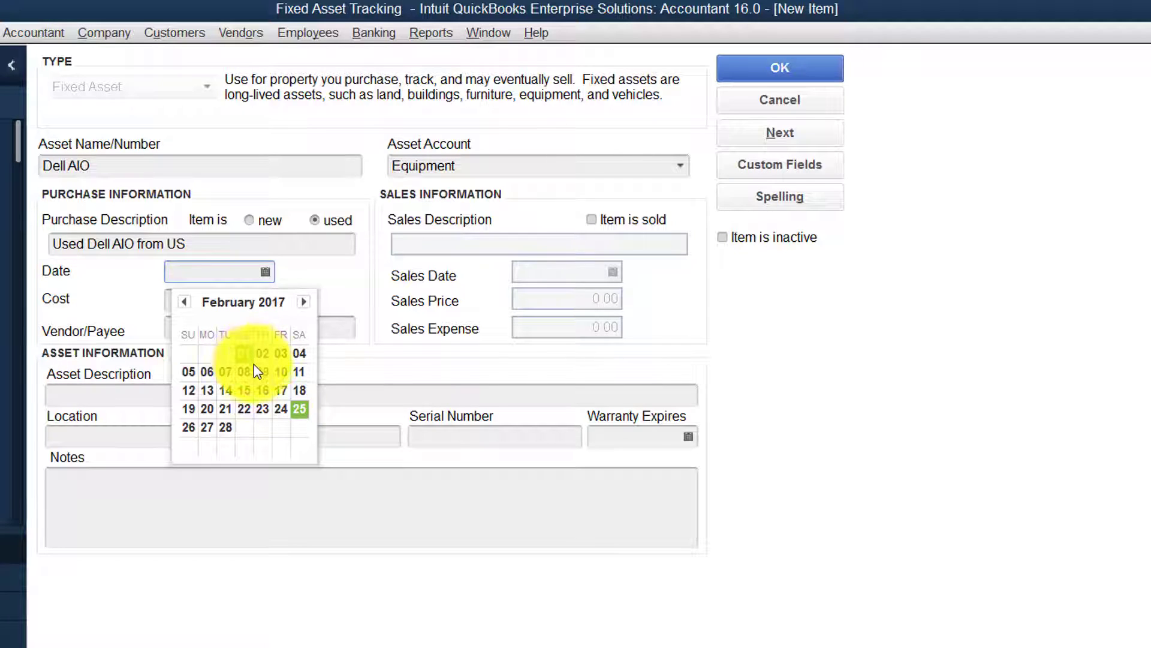
left_click(299, 409)
left_click(237, 308)
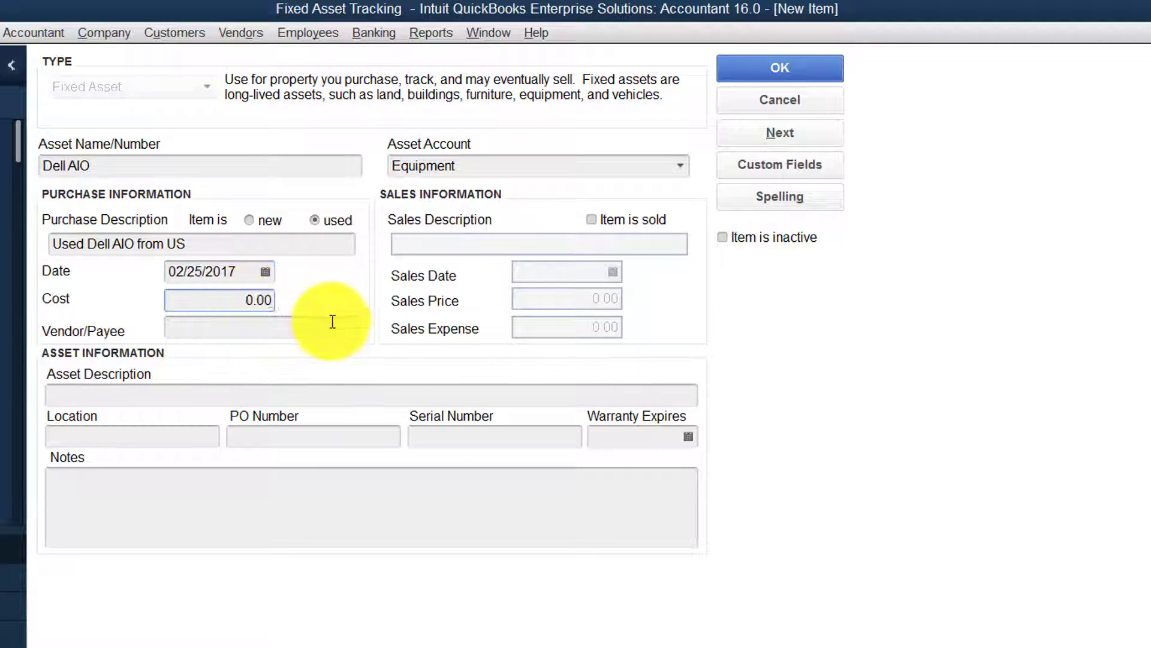
type("800")
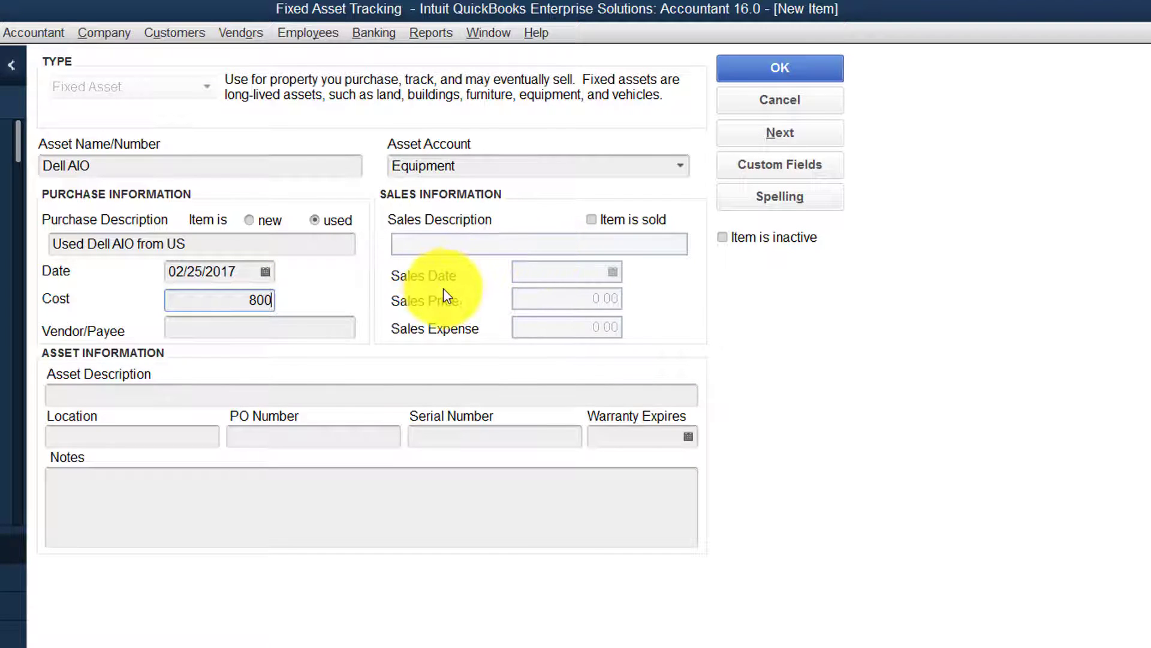
Step: Enter the asset description "Dell AIO from US 99% New" and save the item, ignoring all spelling suggestions
left_click(108, 396)
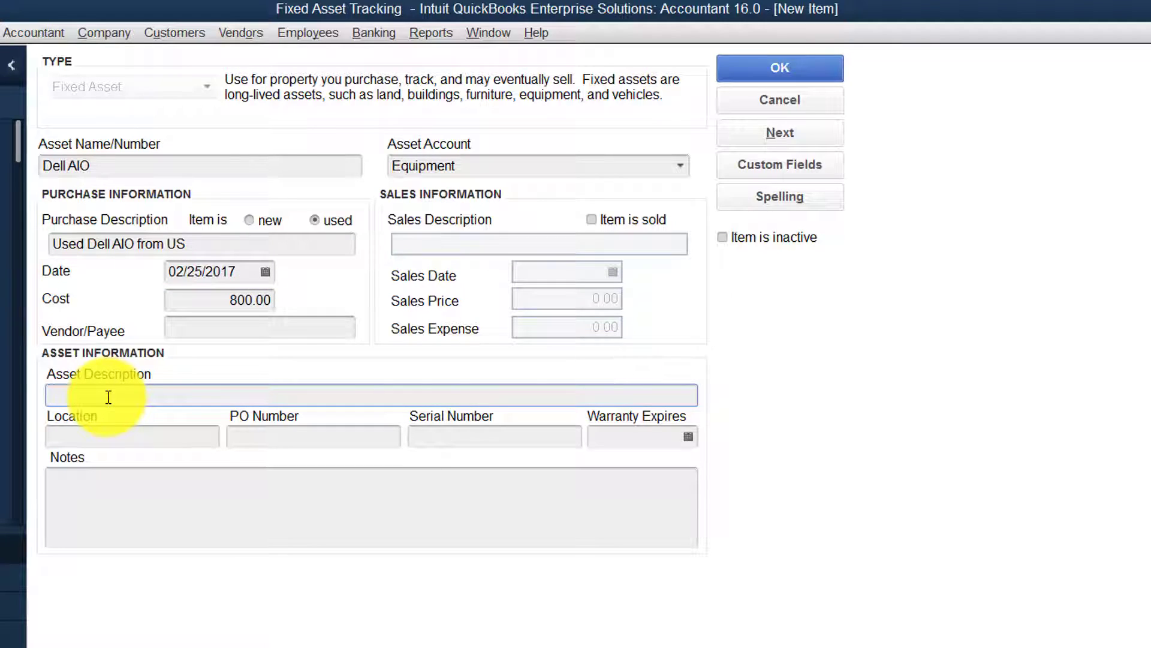
type("Dell AIO from US 99")
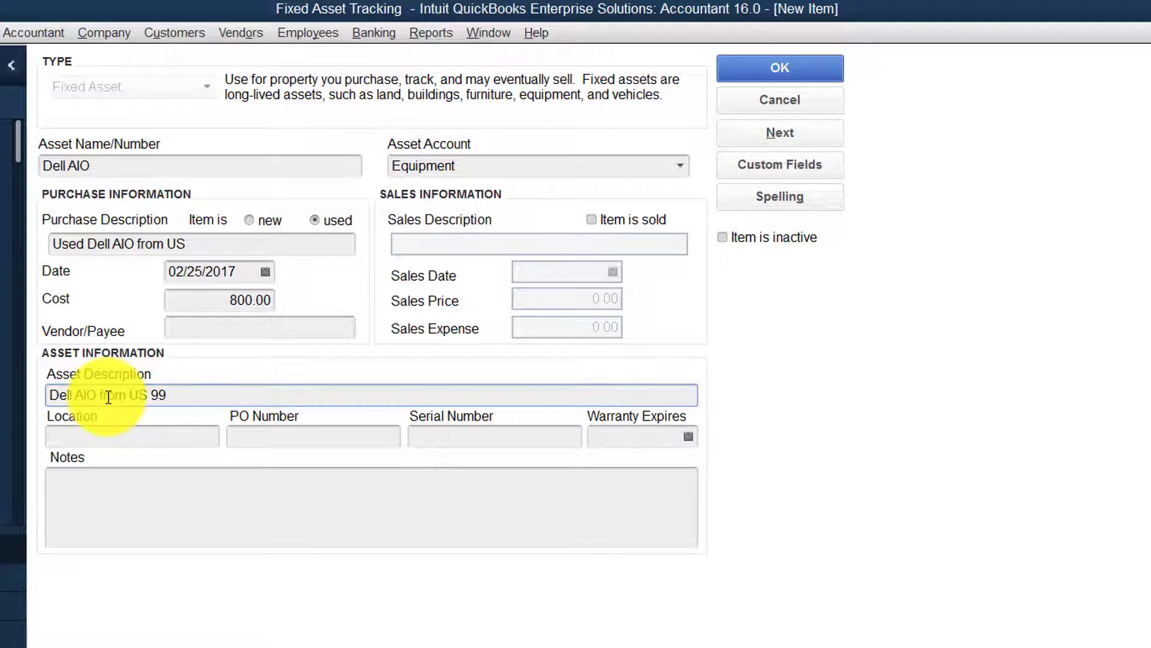
type("% New")
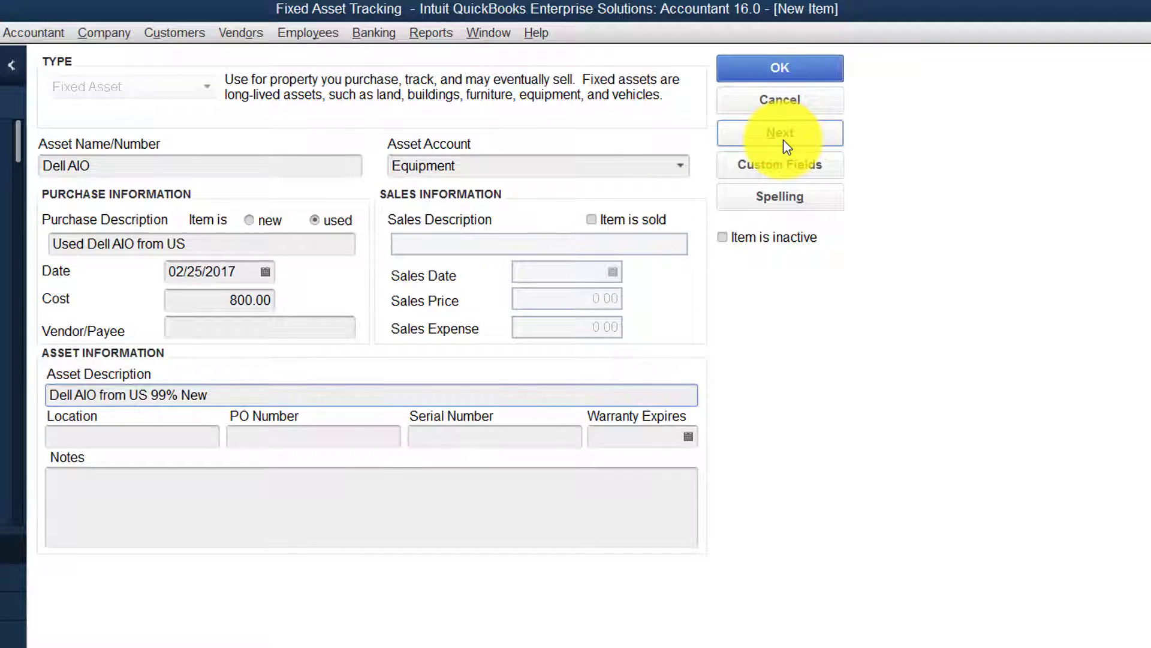
left_click(785, 71)
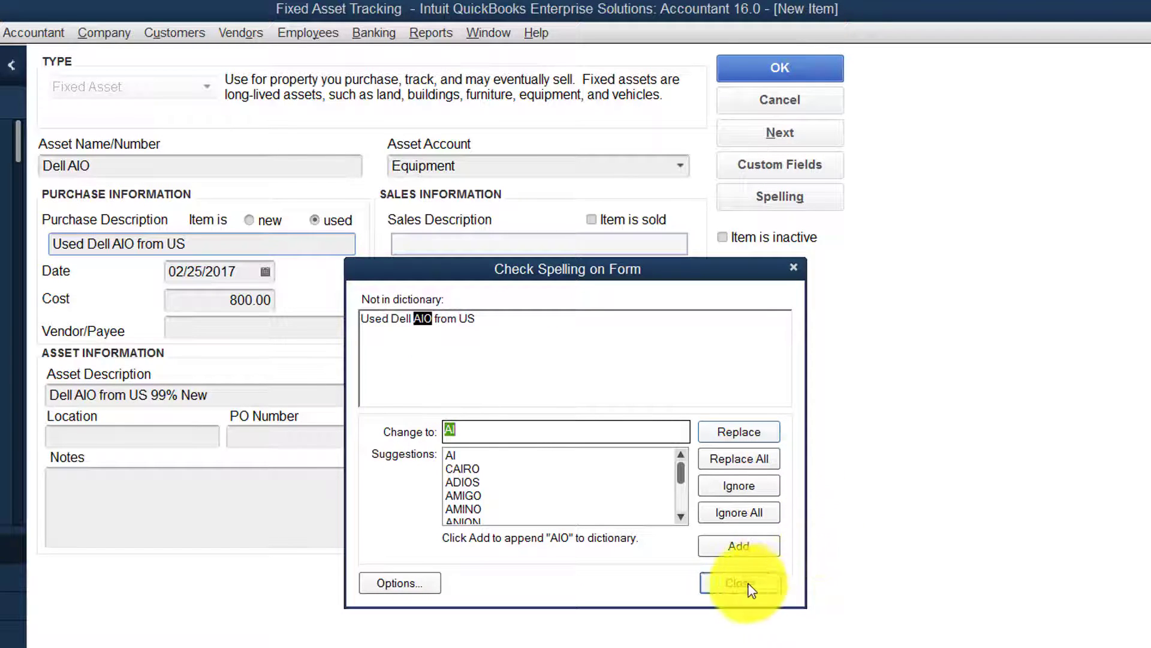
left_click(763, 513)
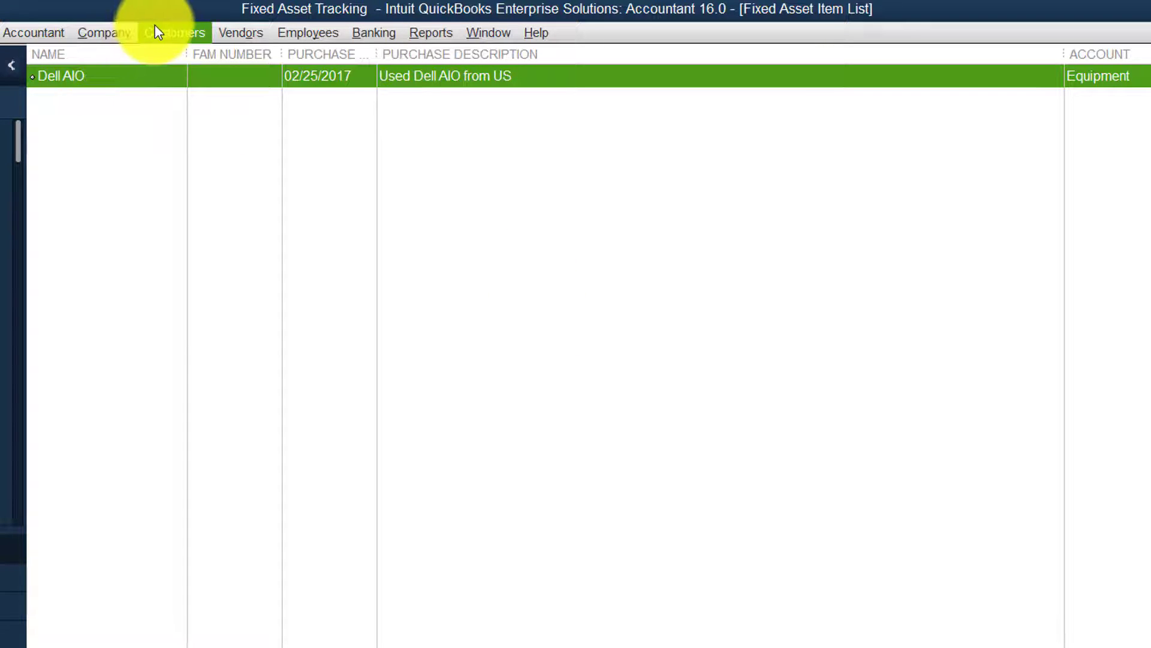
Step: Open the Fixed Asset Manager, start creating a new client and accept the general information taken from the company file
left_click(109, 37)
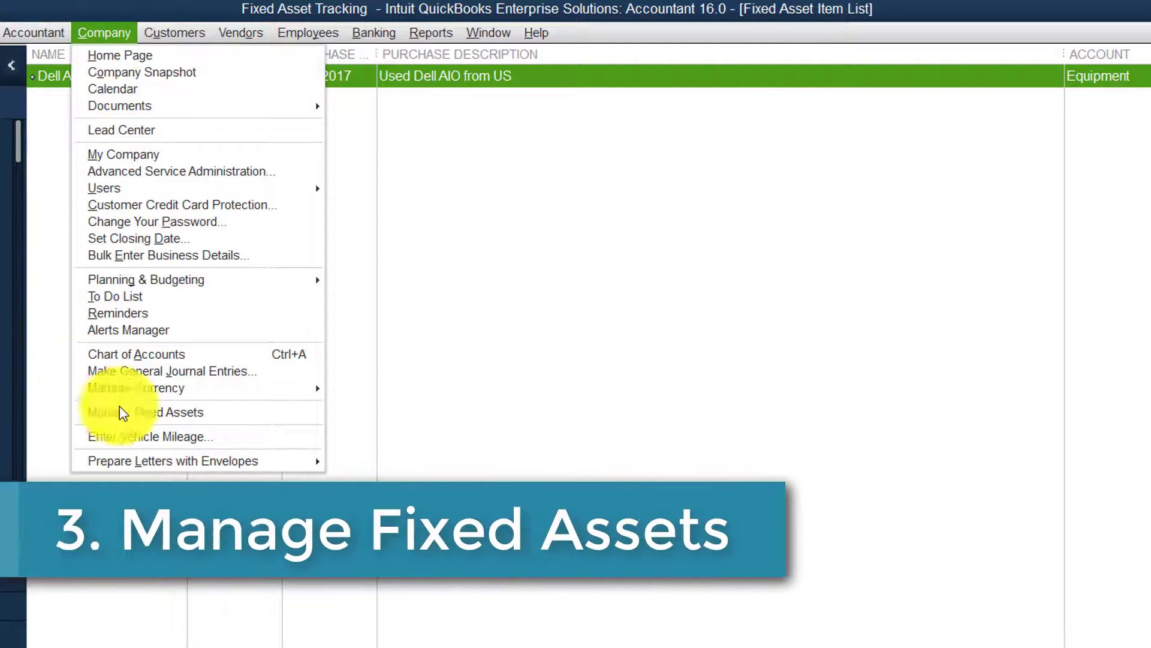
left_click(220, 417)
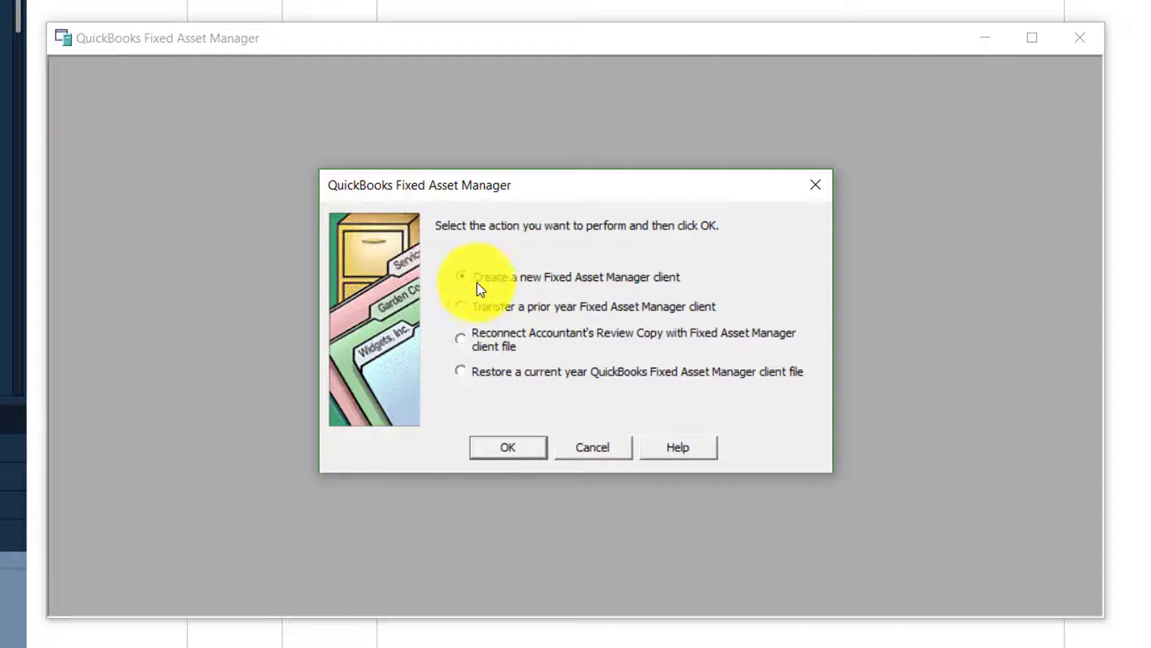
left_click(503, 456)
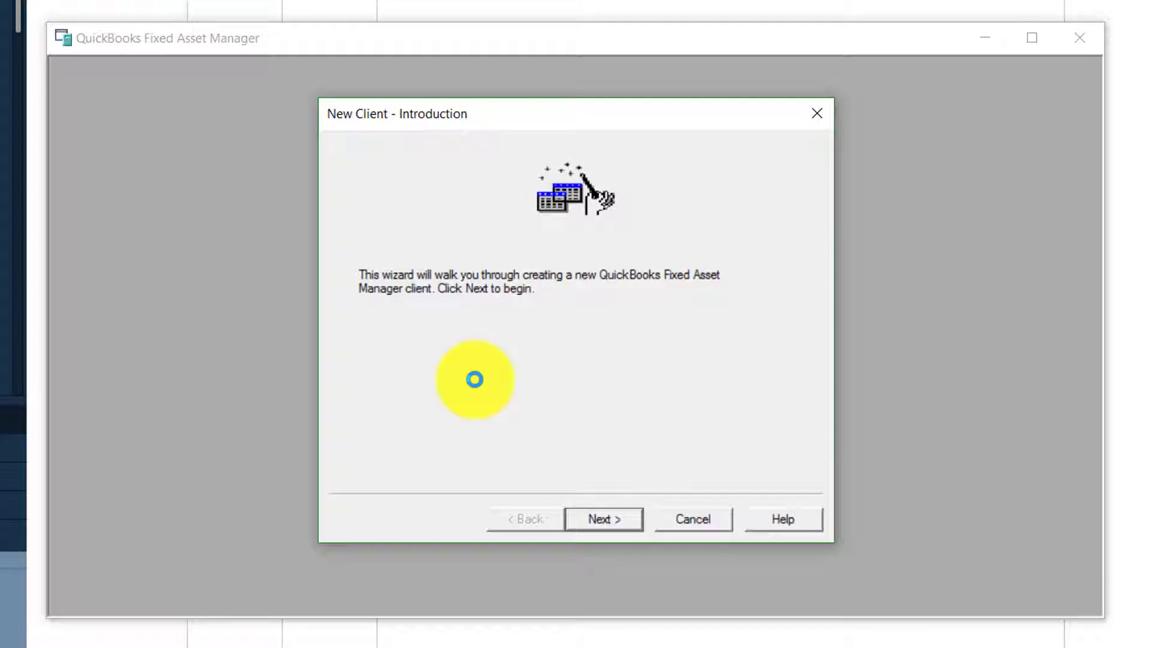
left_click(617, 519)
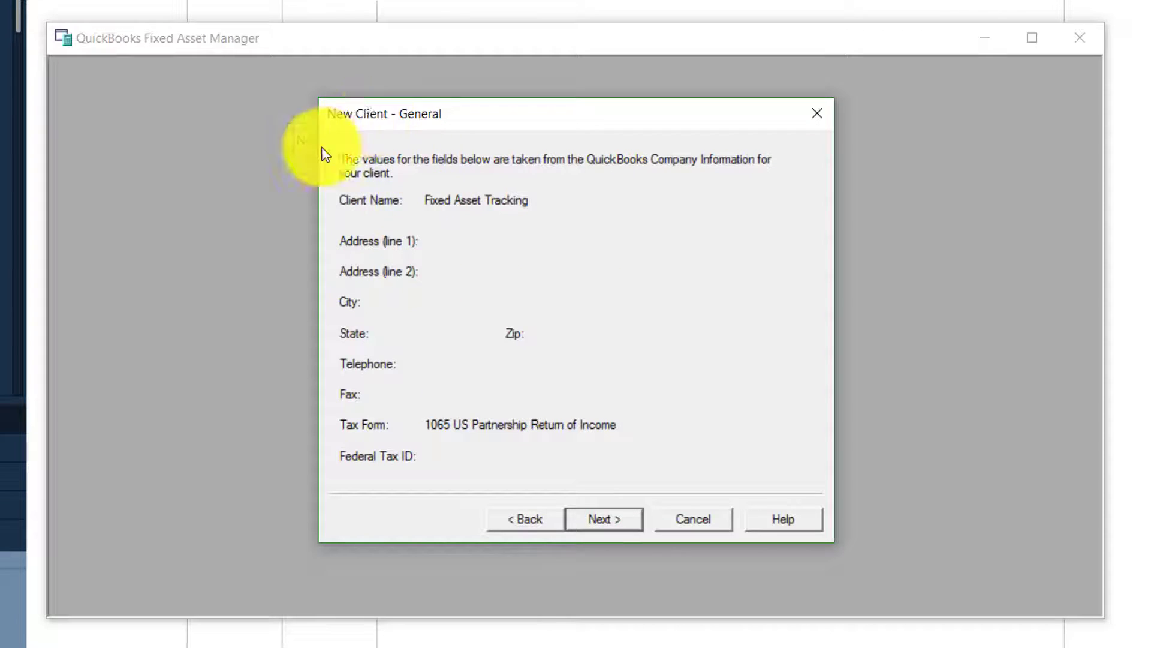
left_click(627, 519)
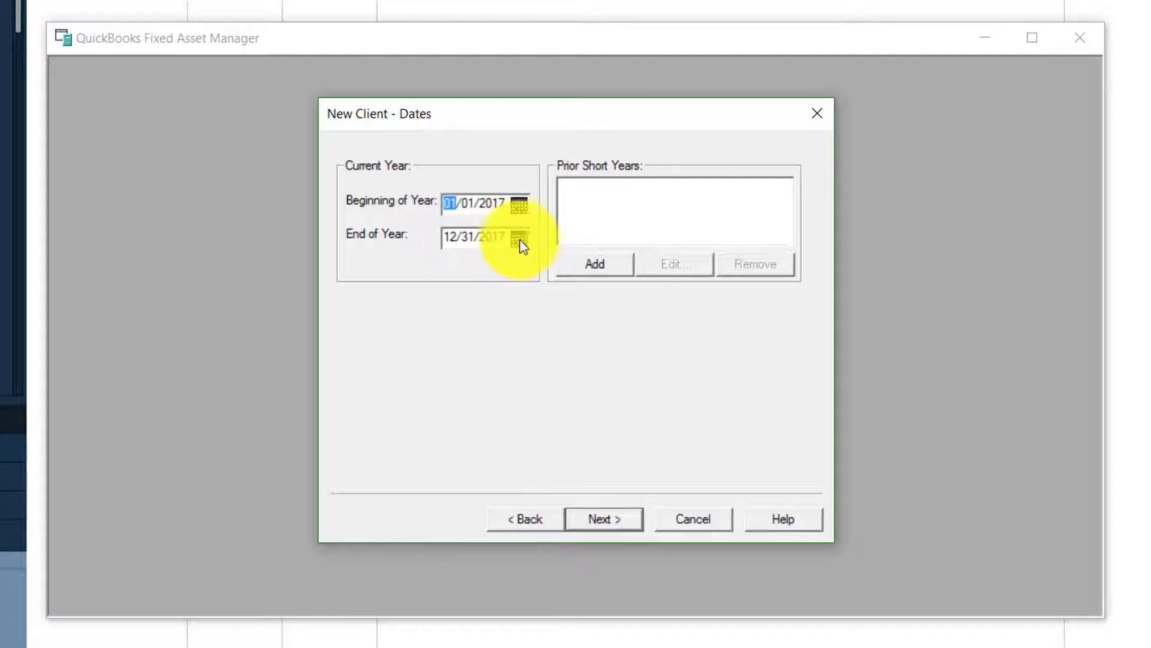
Step: Keep the client's current year as 01/01/2017 to 12/31/2017 without adding a prior short year
left_click(598, 269)
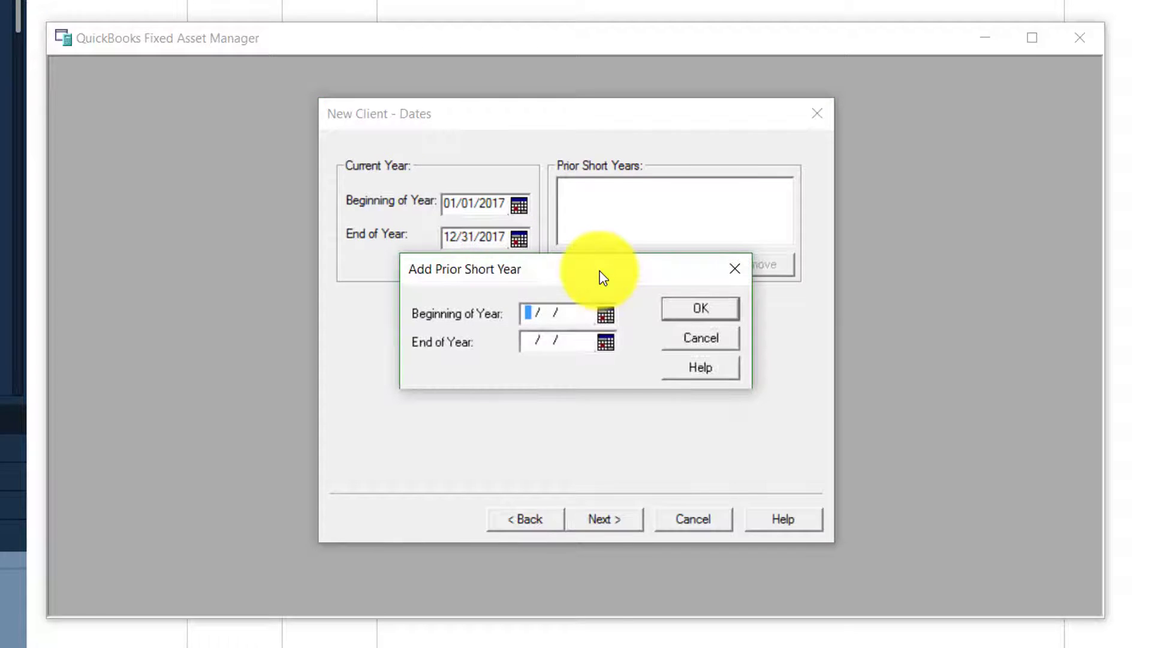
left_click(675, 336)
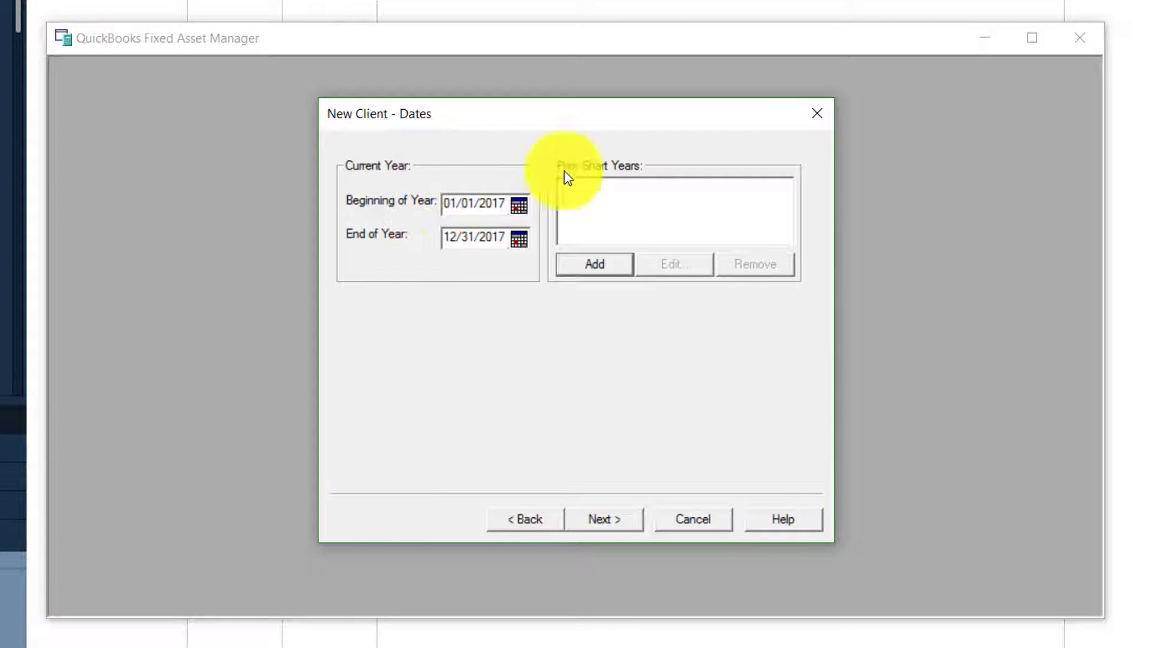
left_click(611, 521)
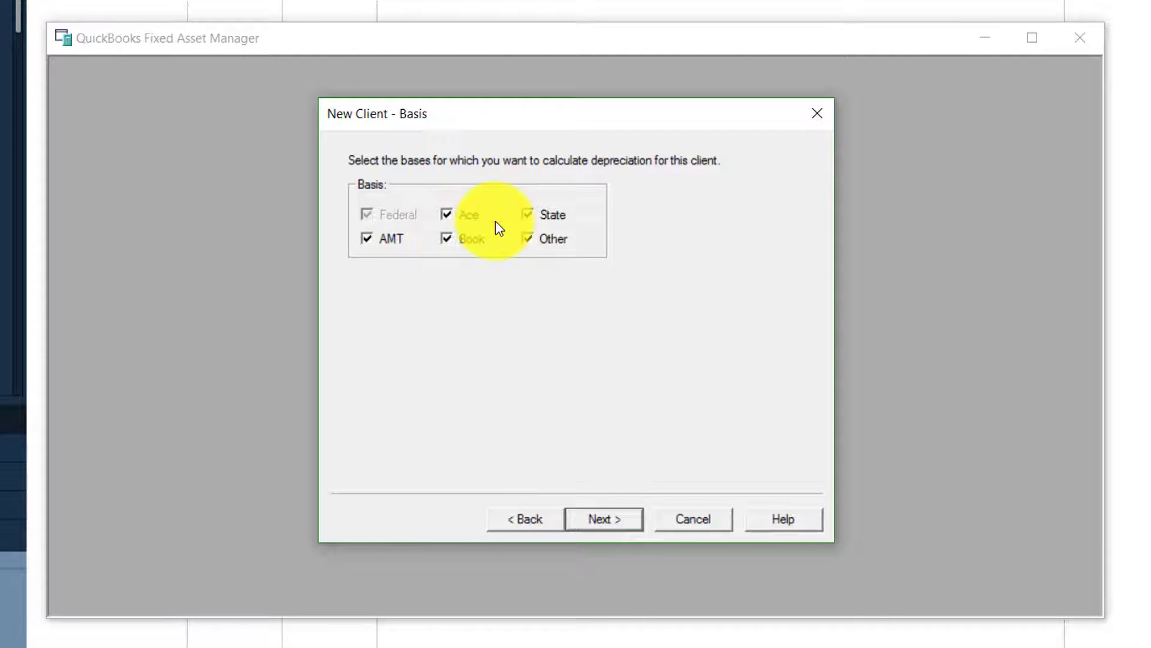
Step: Select only the Federal, Book and Other bases for calculating the client's depreciation
left_click(384, 240)
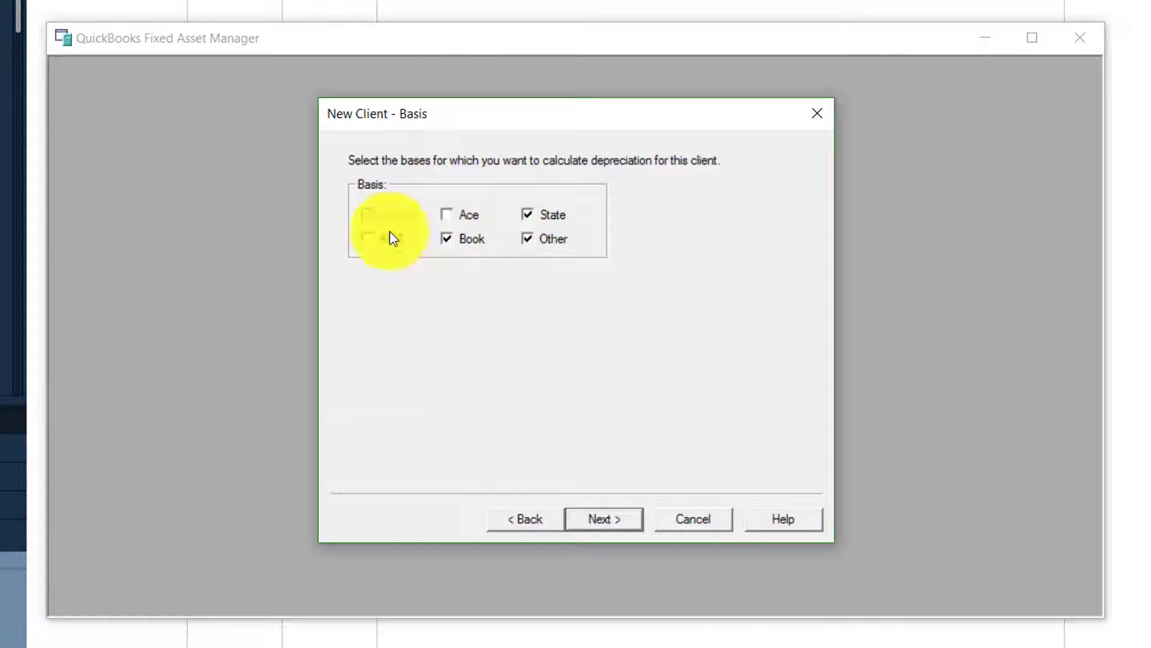
left_click(528, 219)
left_click(530, 242)
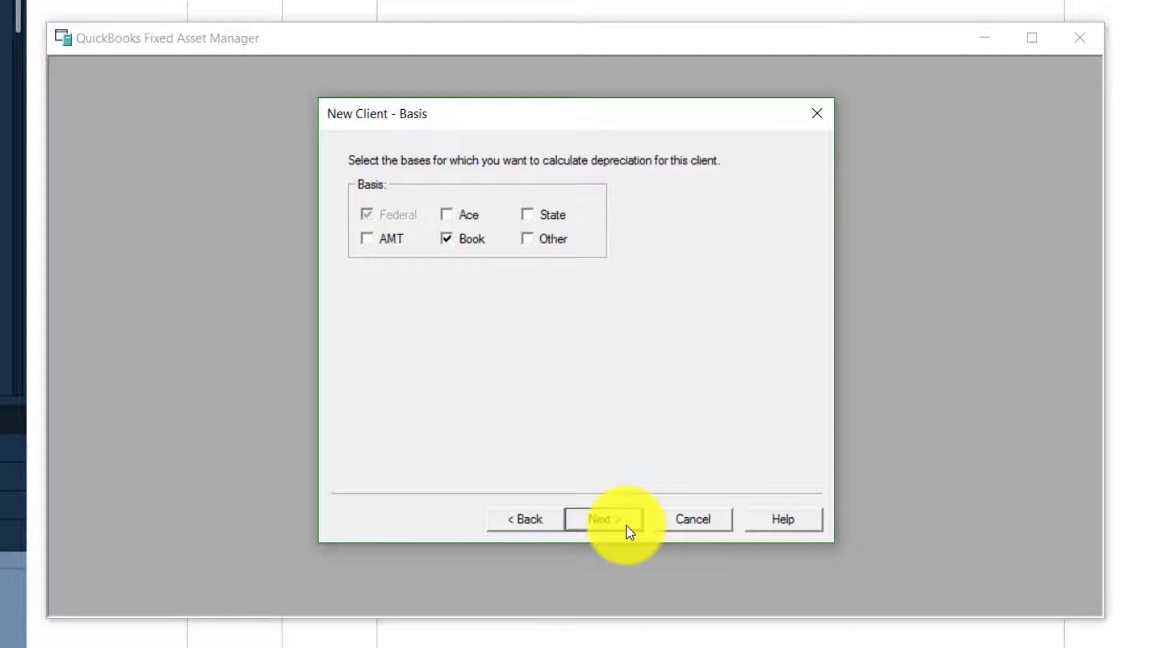
left_click(552, 240)
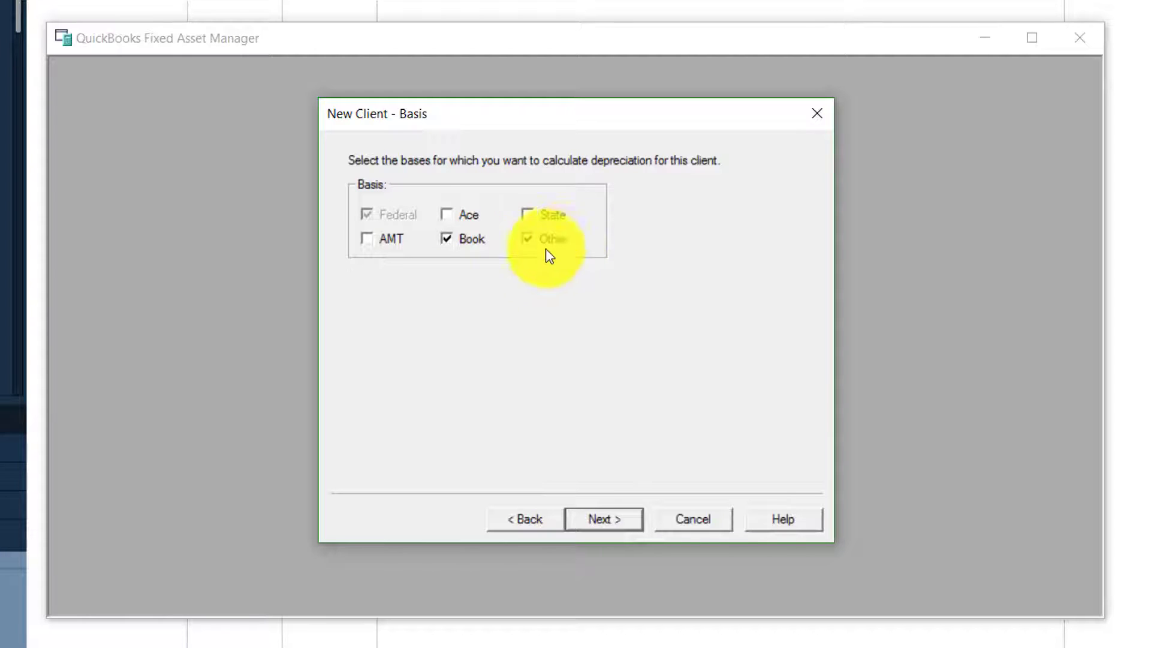
left_click(610, 526)
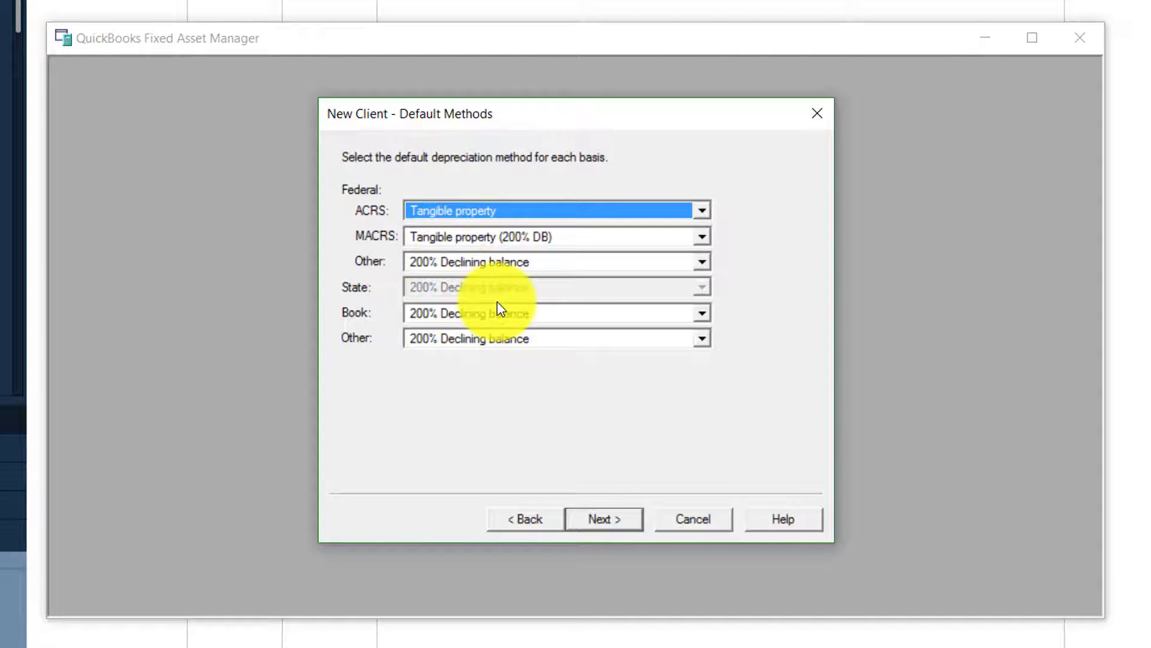
Step: Set the default depreciation method to Straight line for the Book basis and 125% Declining balance for the Other basis
left_click(467, 312)
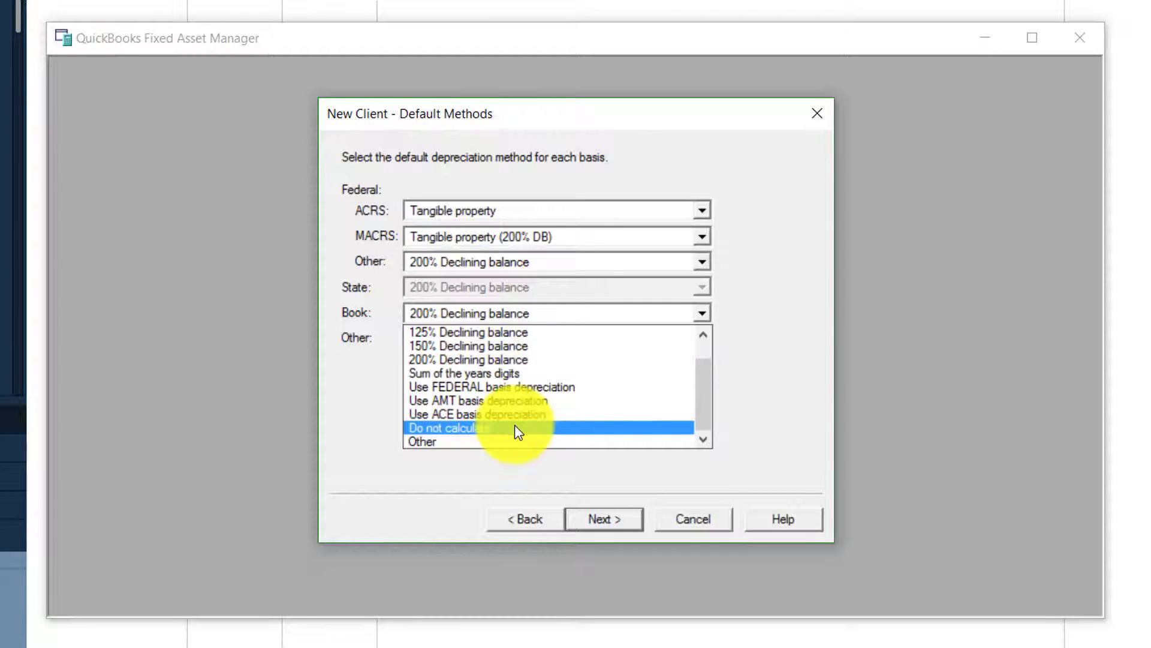
scroll(512, 427, "up", 1)
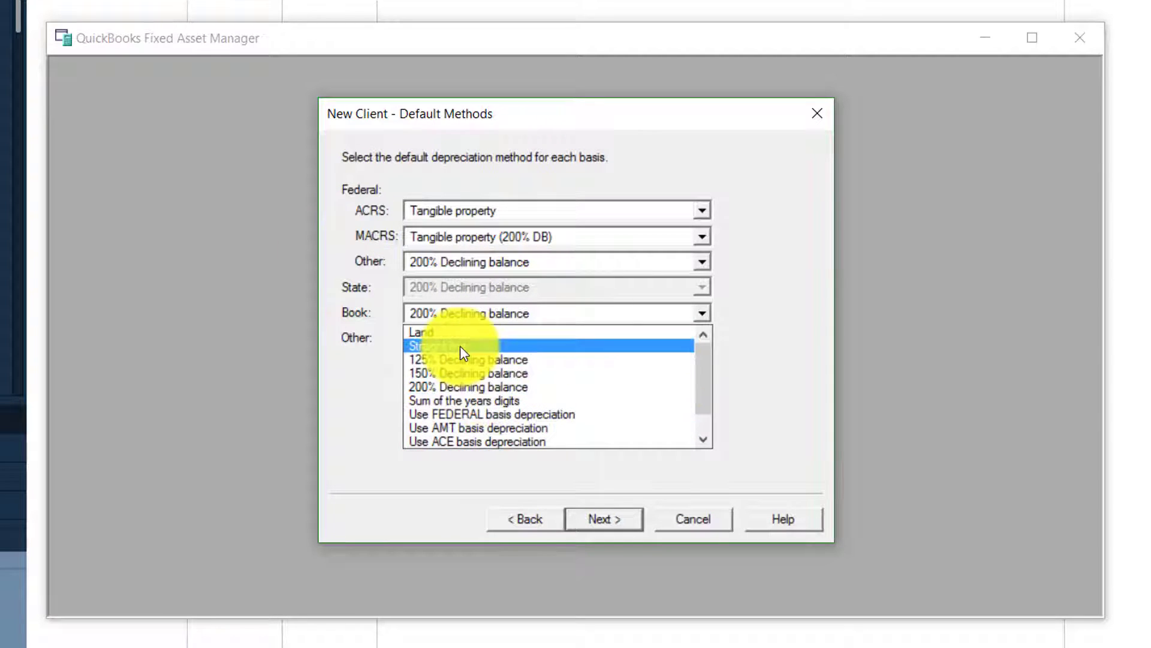
left_click(459, 344)
key("Tab")
key("alt+Down")
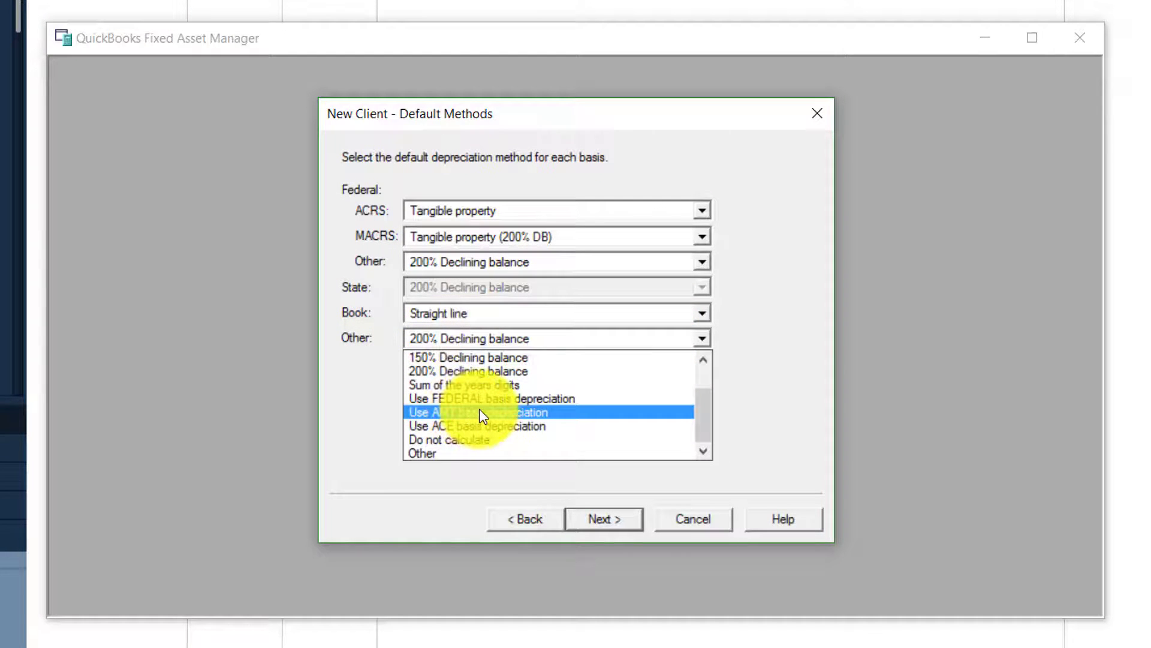
scroll(495, 398, "up", 1)
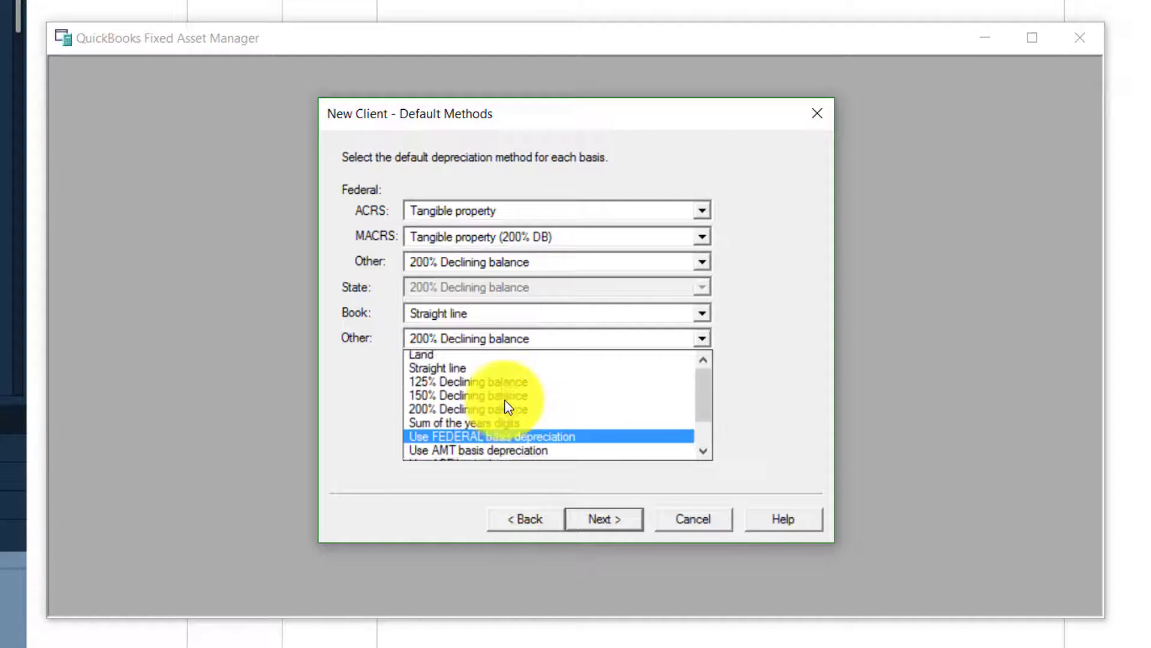
left_click(462, 383)
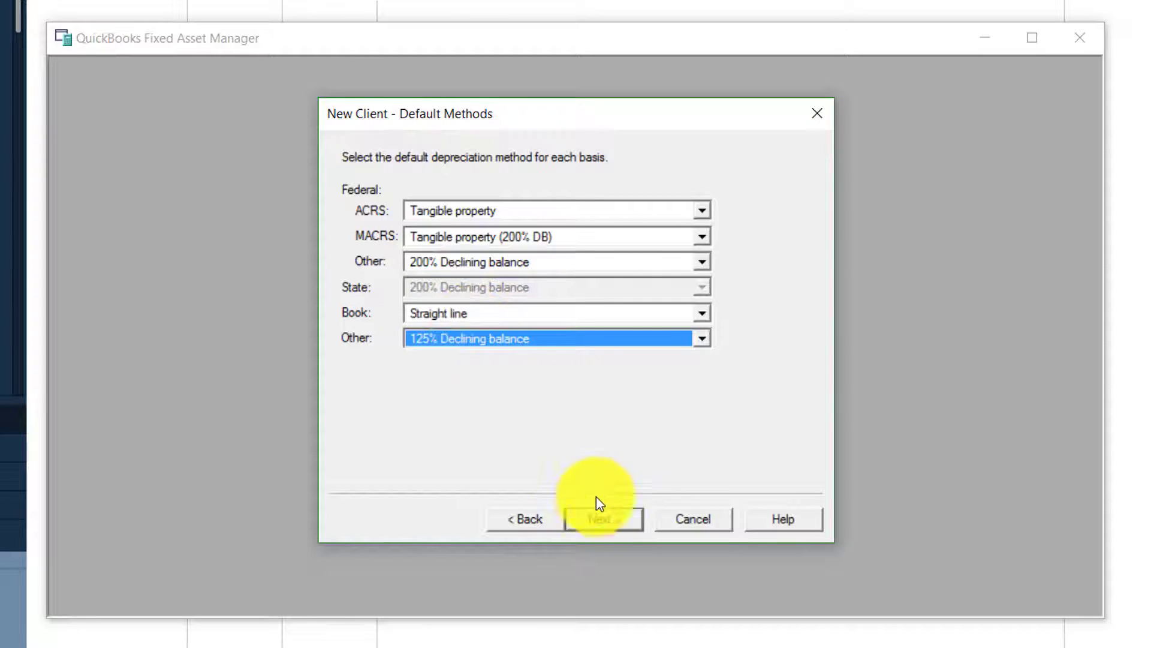
left_click(600, 515)
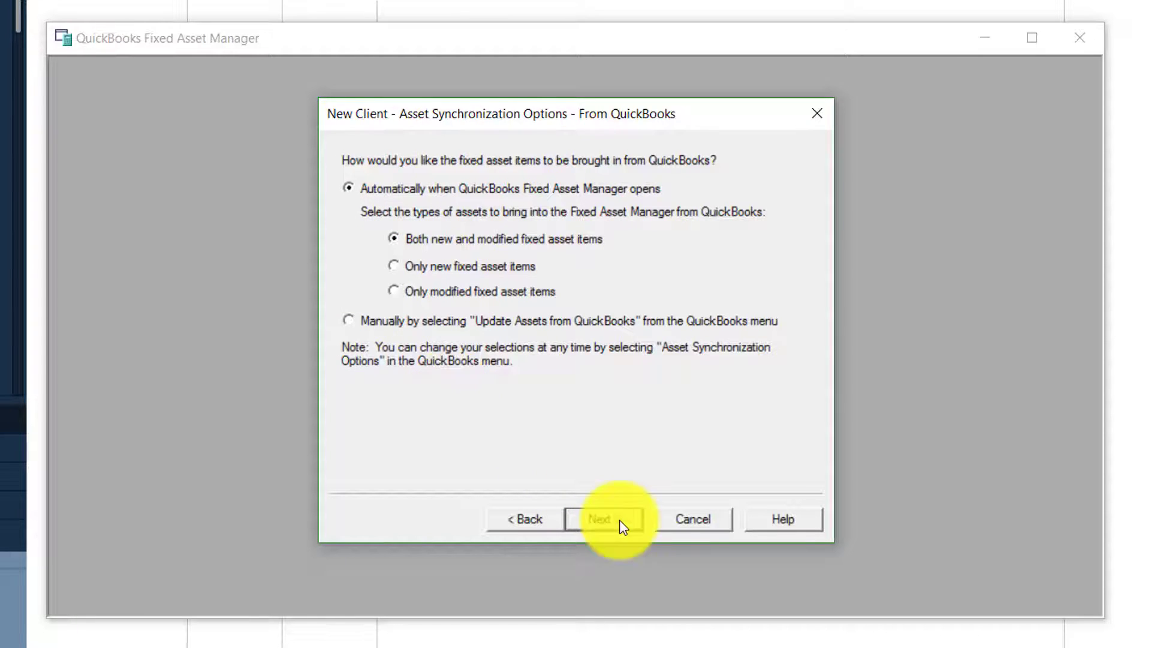
Step: Finish creating the client with automatic import of both new and modified fixed asset items, and dismiss the synchronization log and file-opening prompt
left_click(604, 519)
key("Return")
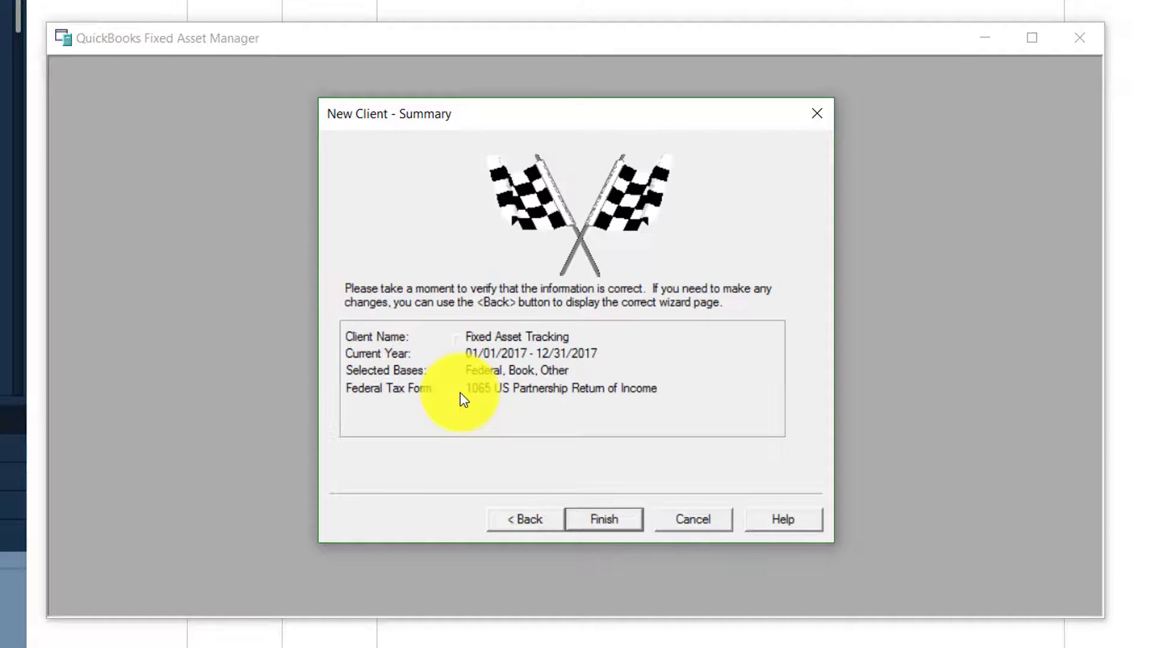
left_click(636, 522)
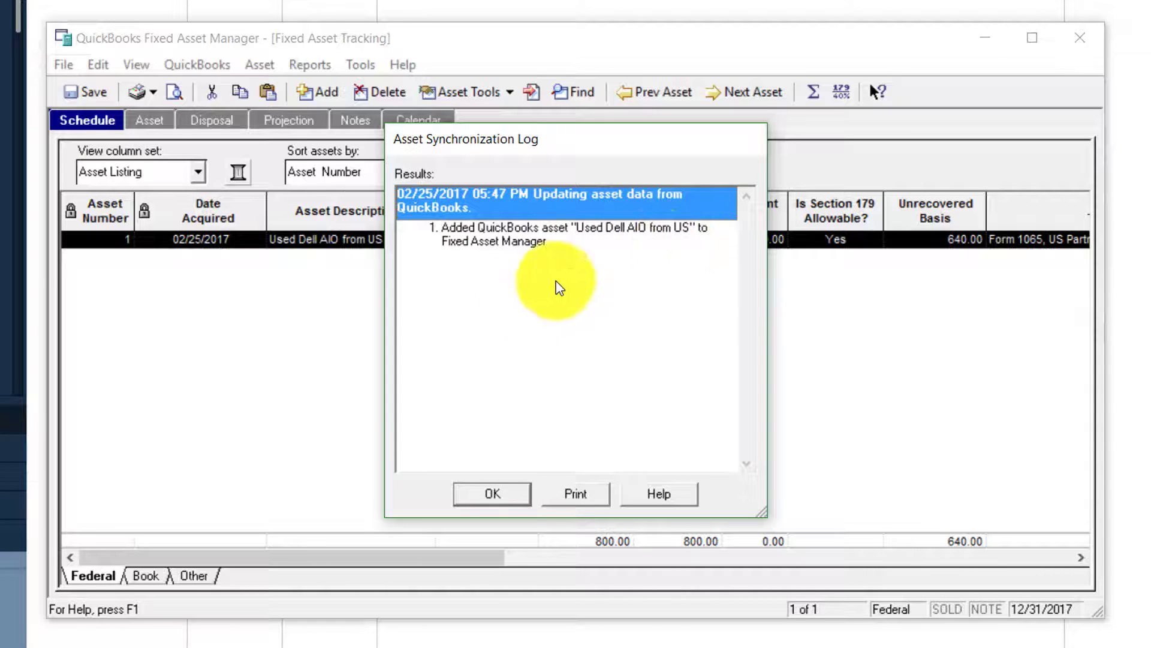
left_click(519, 502)
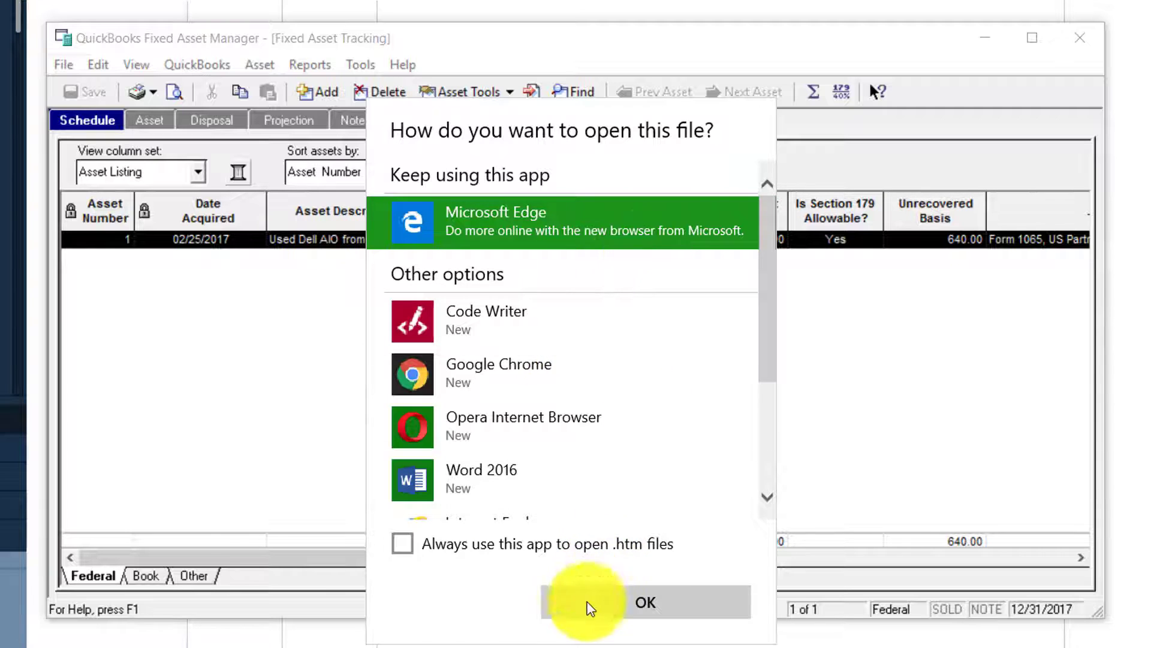
left_click(956, 399)
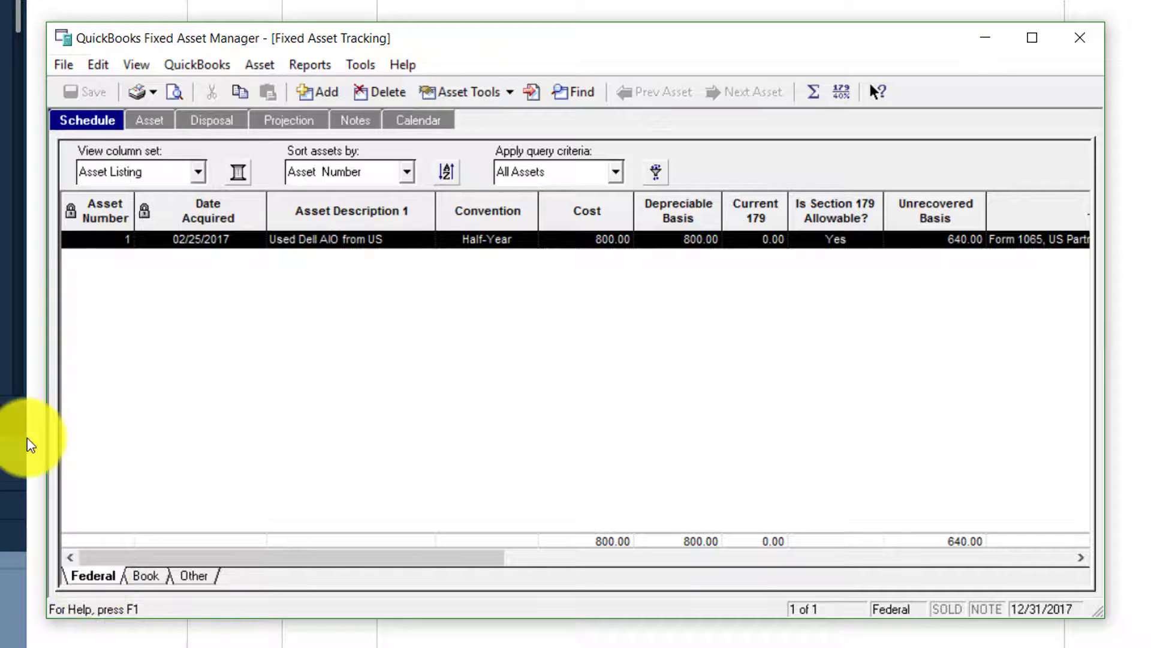
Step: Compare the asset schedule under the Book and Other bases, ending on the Book basis
left_click(131, 577)
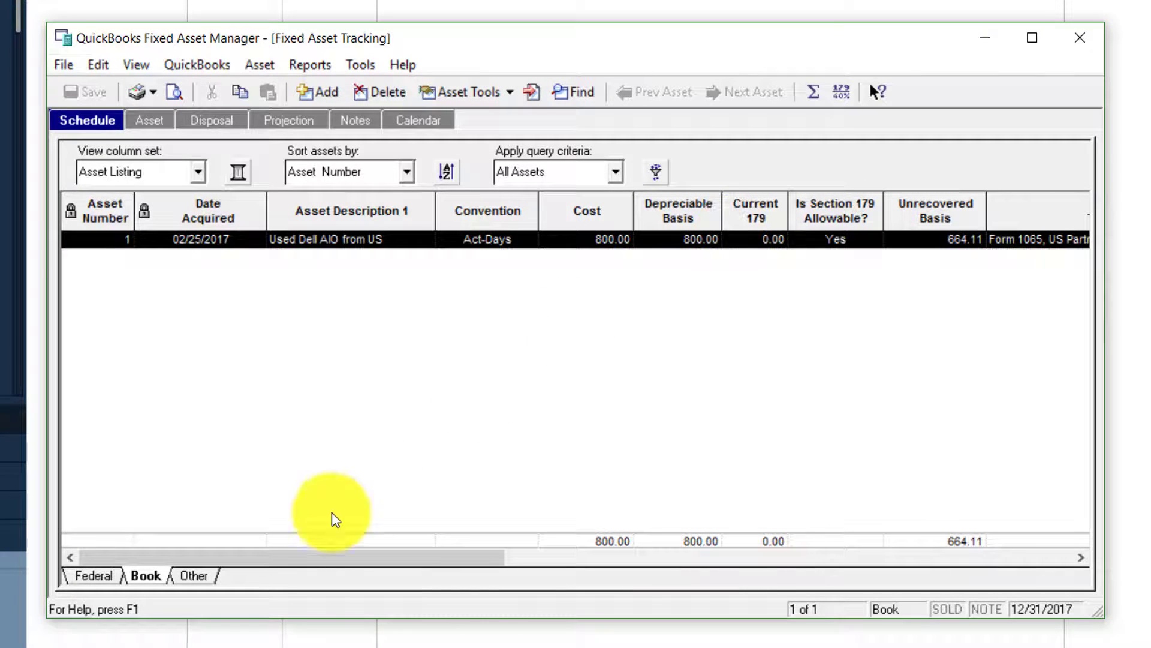
left_click(193, 576)
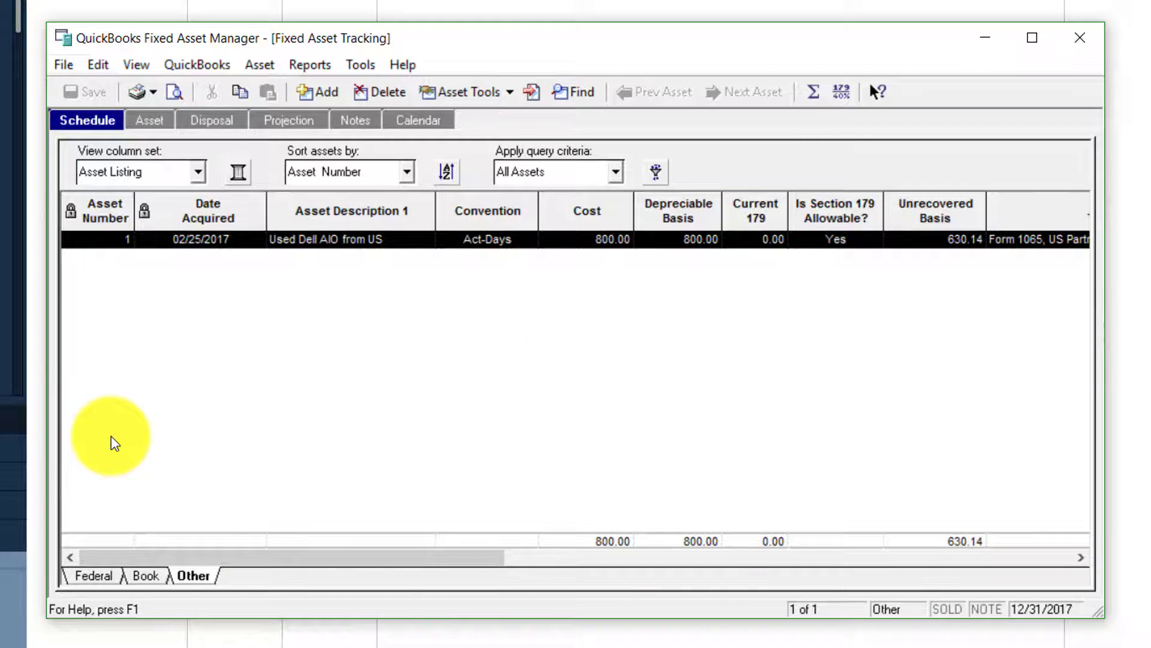
left_click(146, 575)
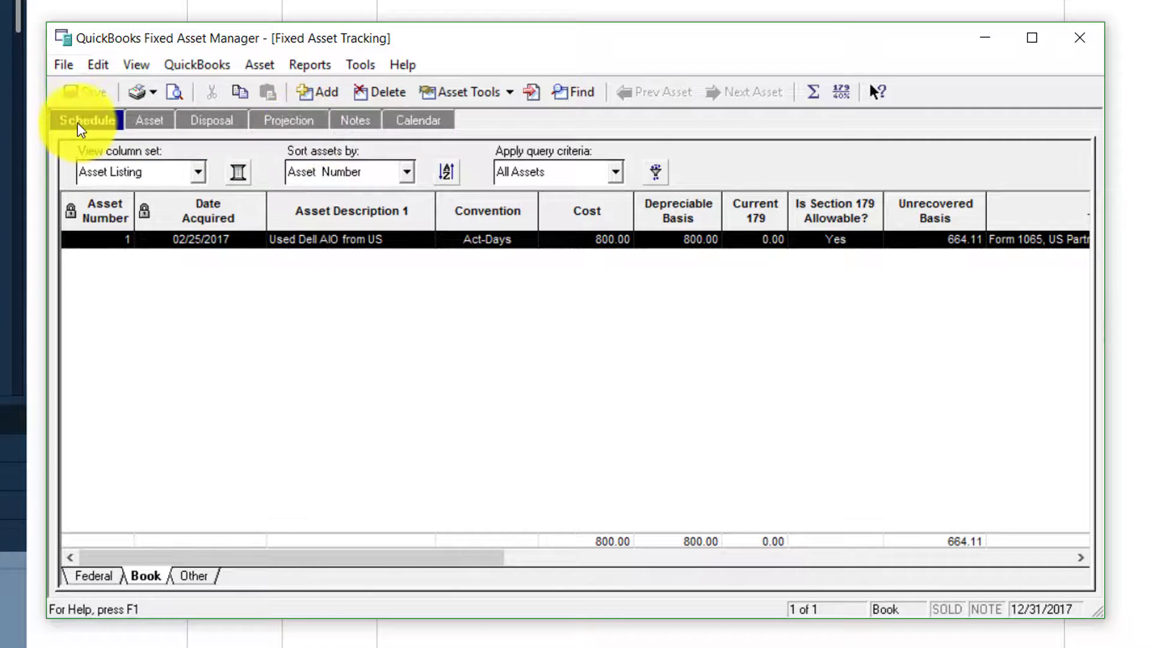
Step: In the asset's details, assign Accumulated Dept of Equipment as the accumulated depreciation account and Depreciation Expense as the expense account
left_click(153, 119)
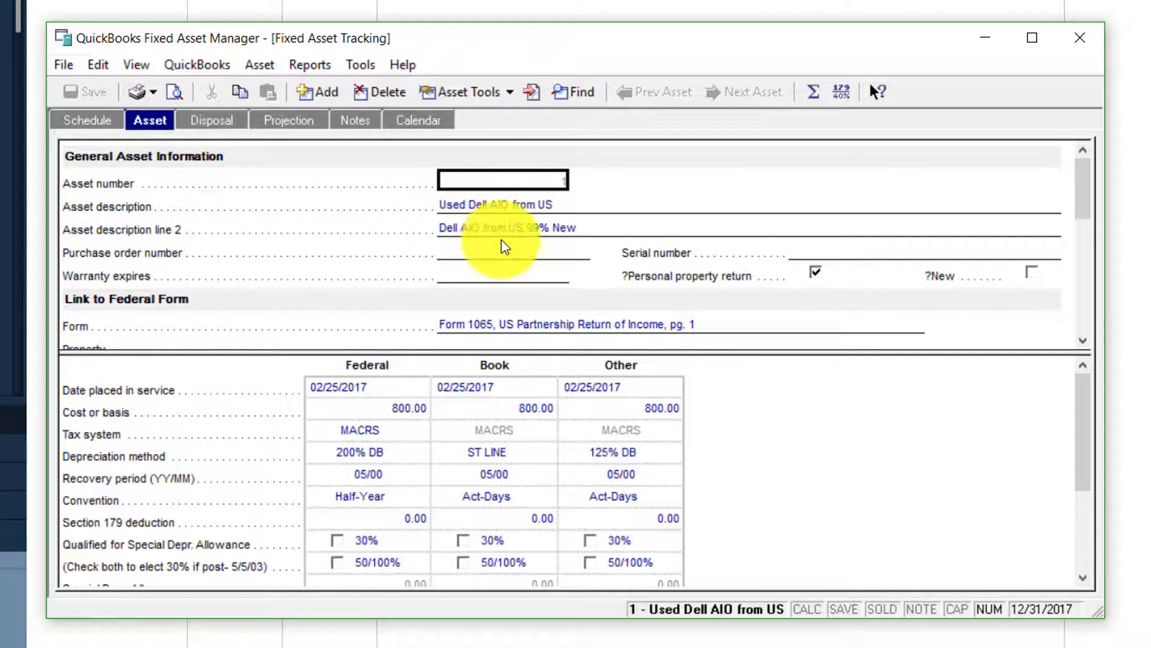
scroll(562, 259, "down", 4)
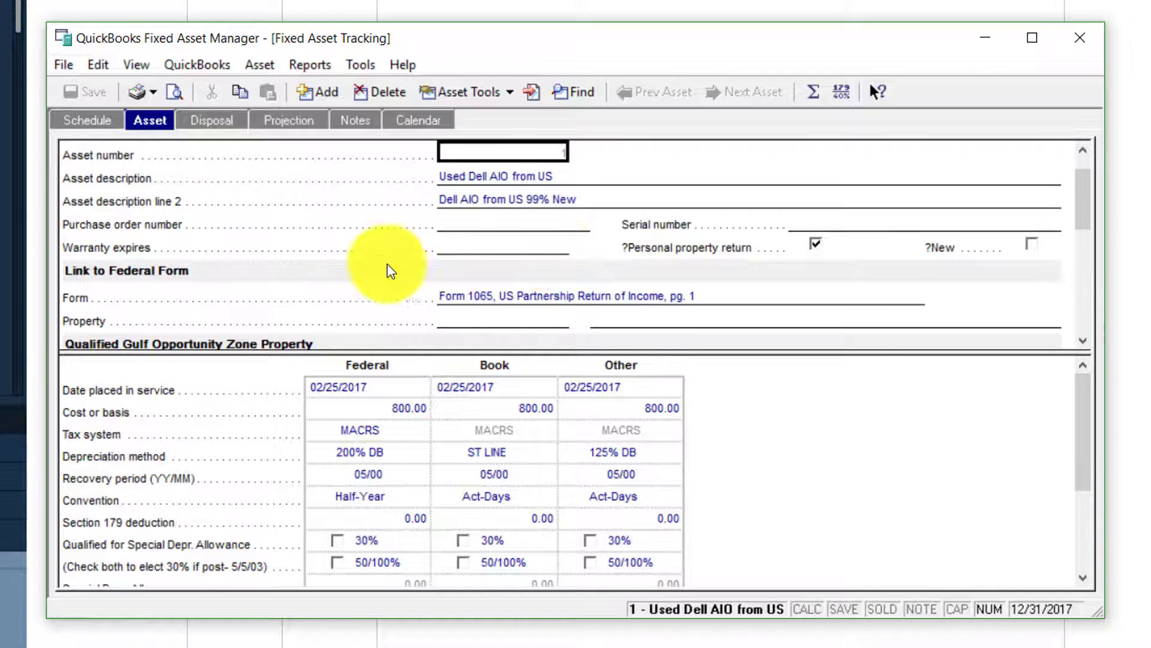
scroll(309, 267, "down", 3)
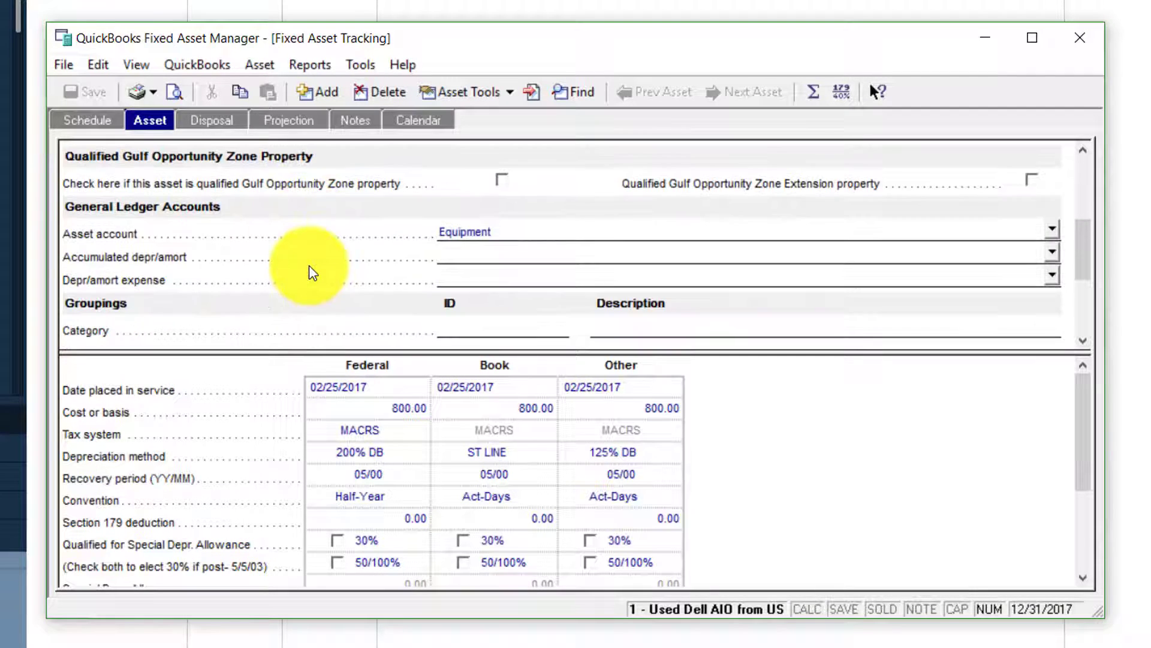
left_click(488, 232)
left_click(502, 292)
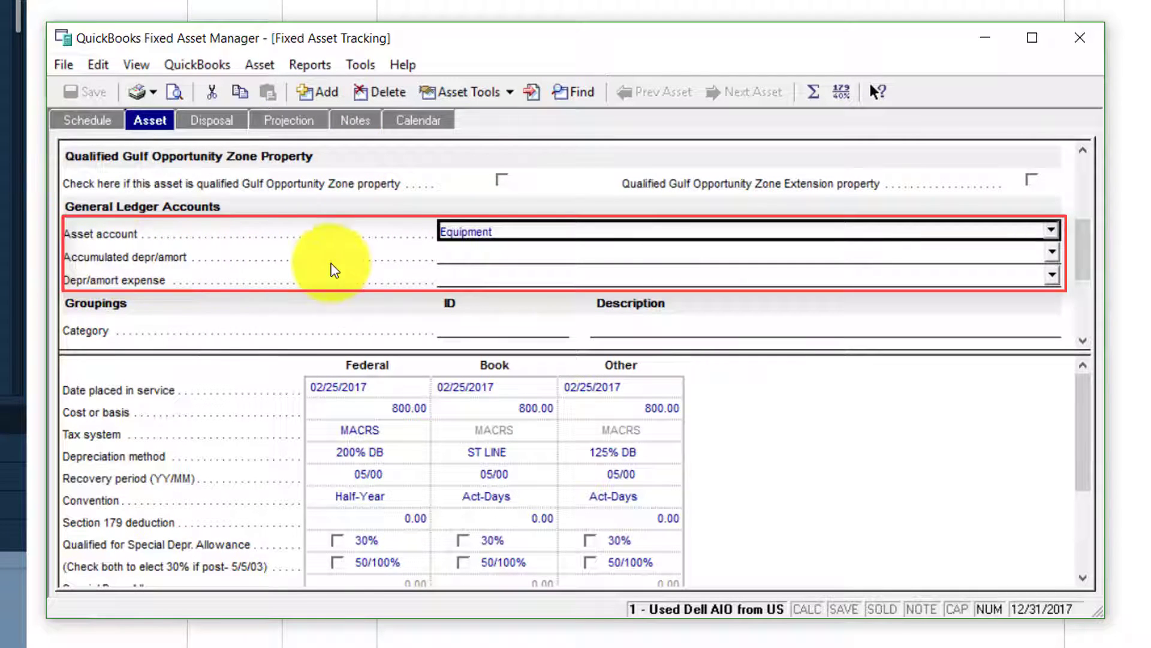
left_click(471, 256)
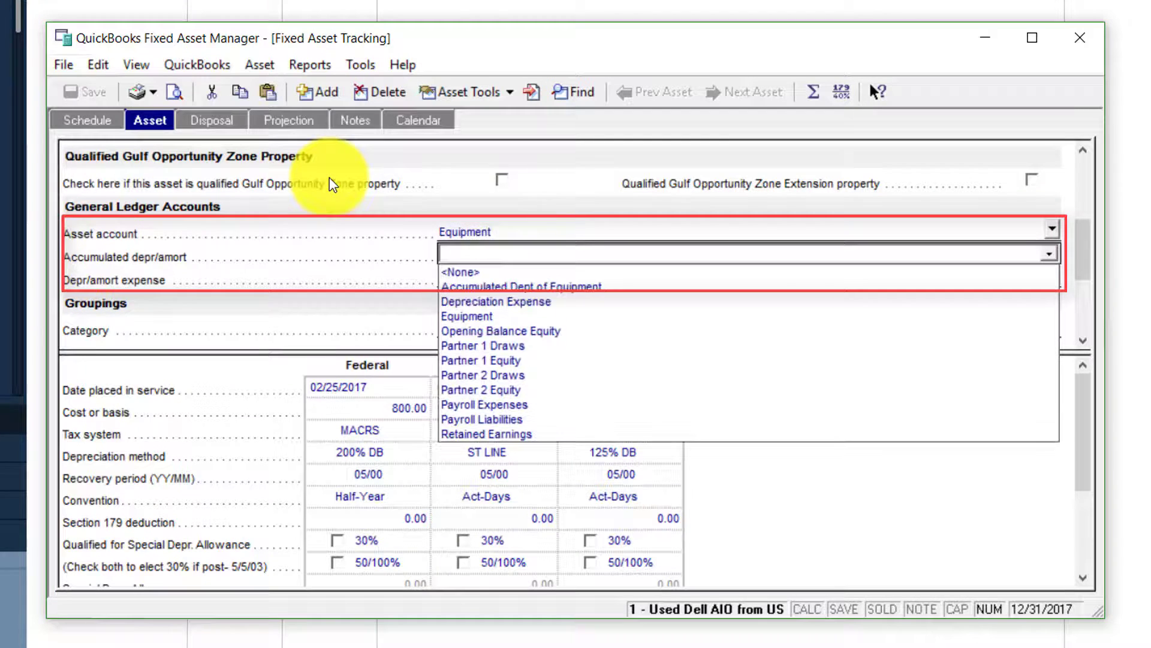
left_click(514, 288)
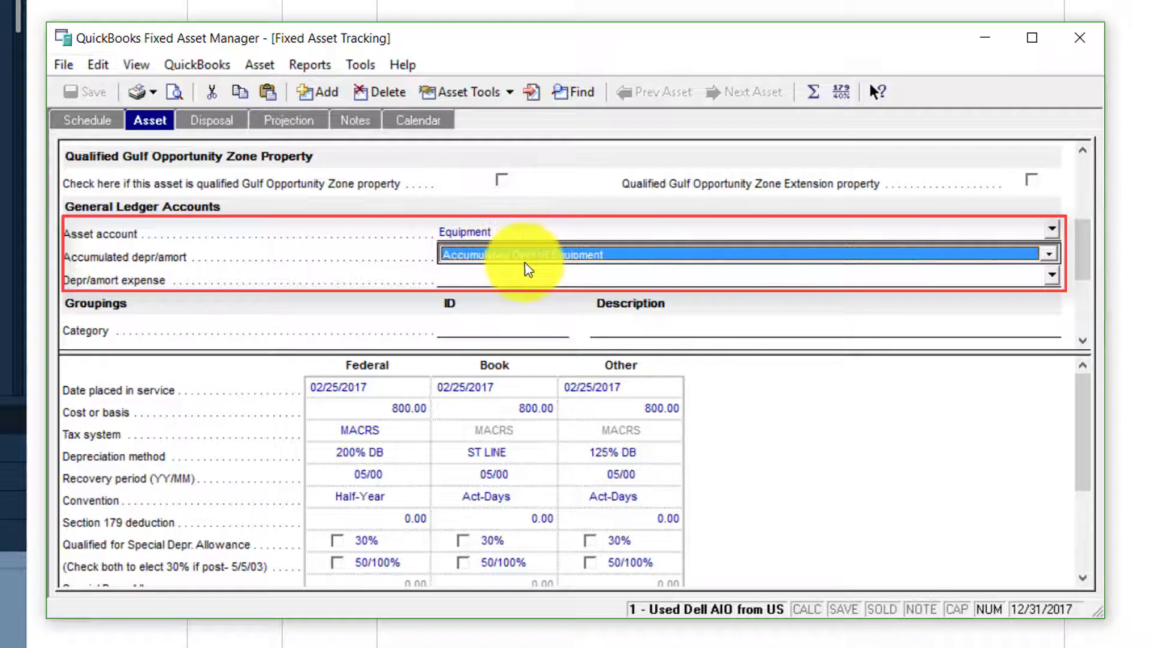
left_click(523, 279)
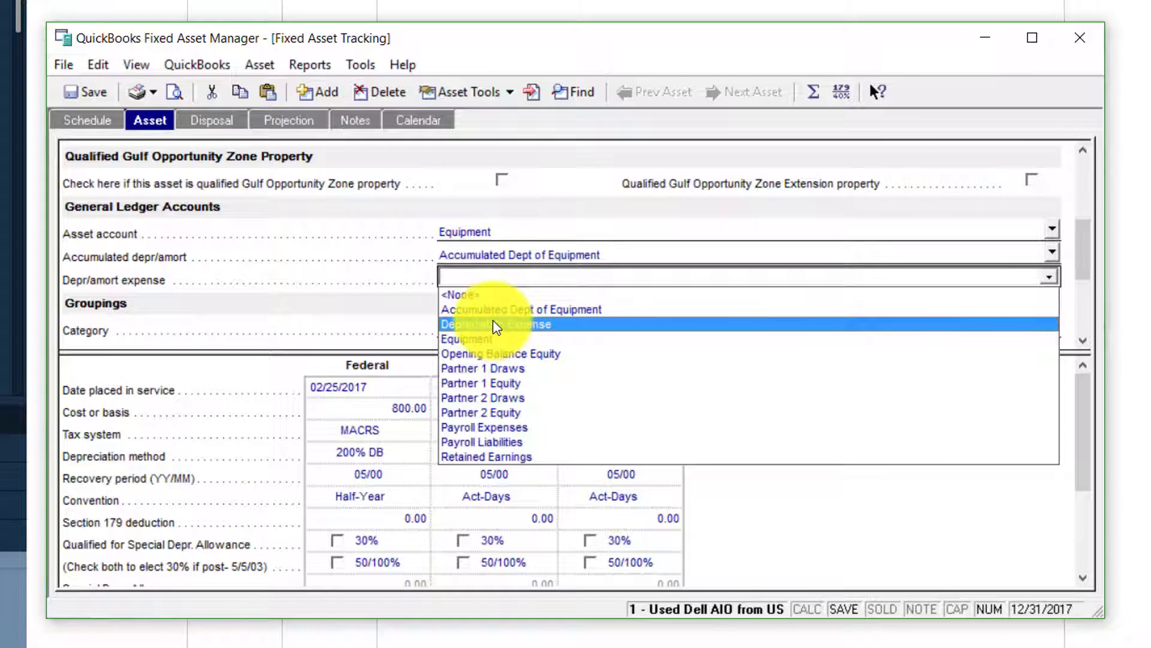
key("Return")
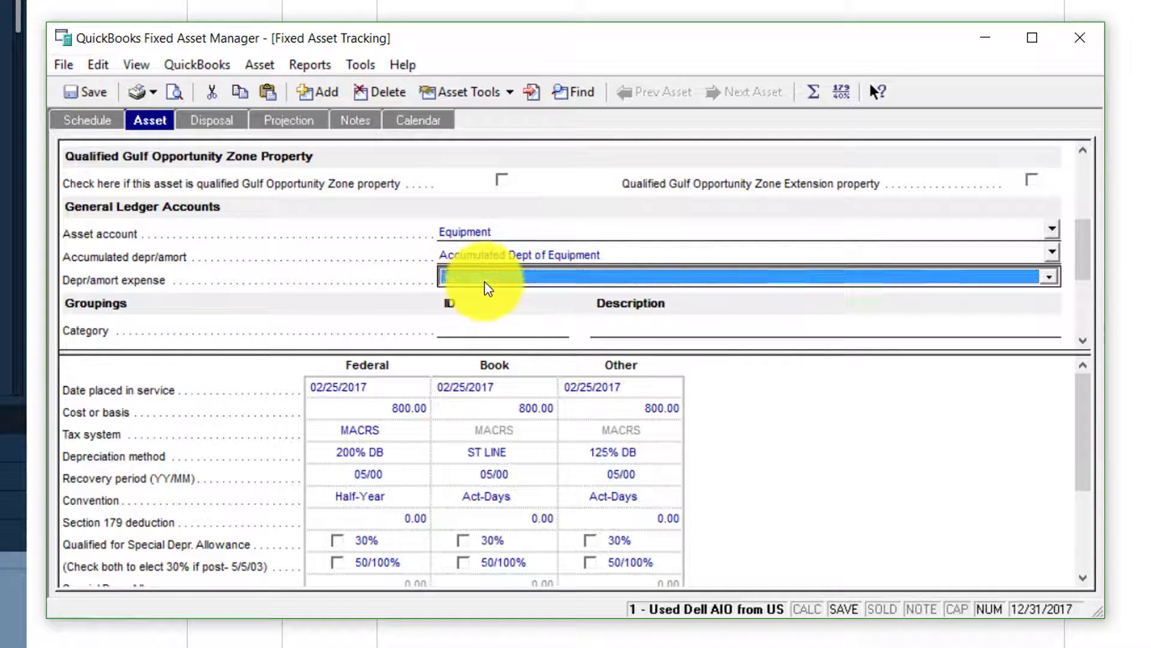
left_click(462, 282)
Step: Set the asset's recovery period to 03/00 for both the Book and Other bases
scroll(463, 298, "down", 3)
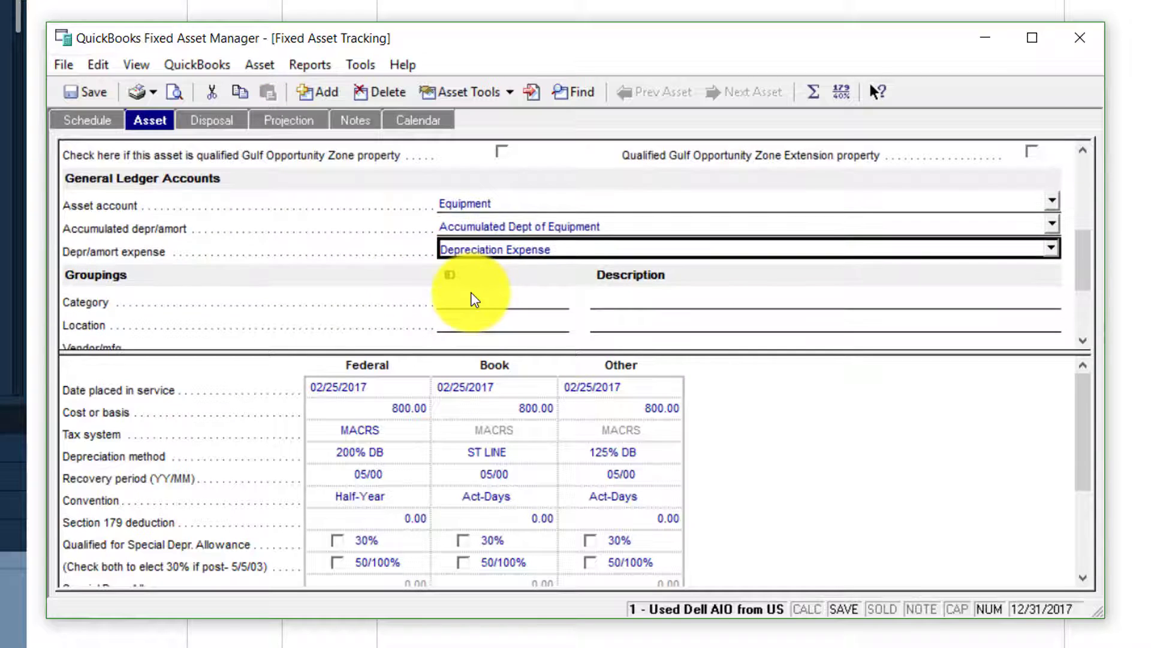
scroll(474, 300, "down", 1)
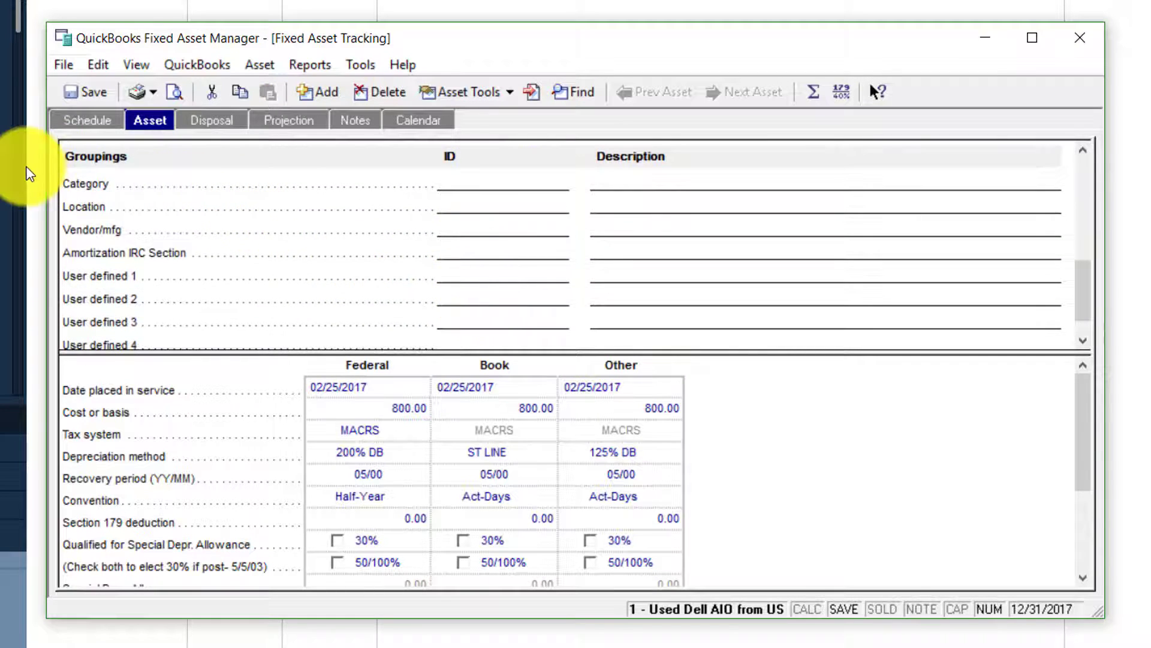
scroll(173, 284, "down", 1)
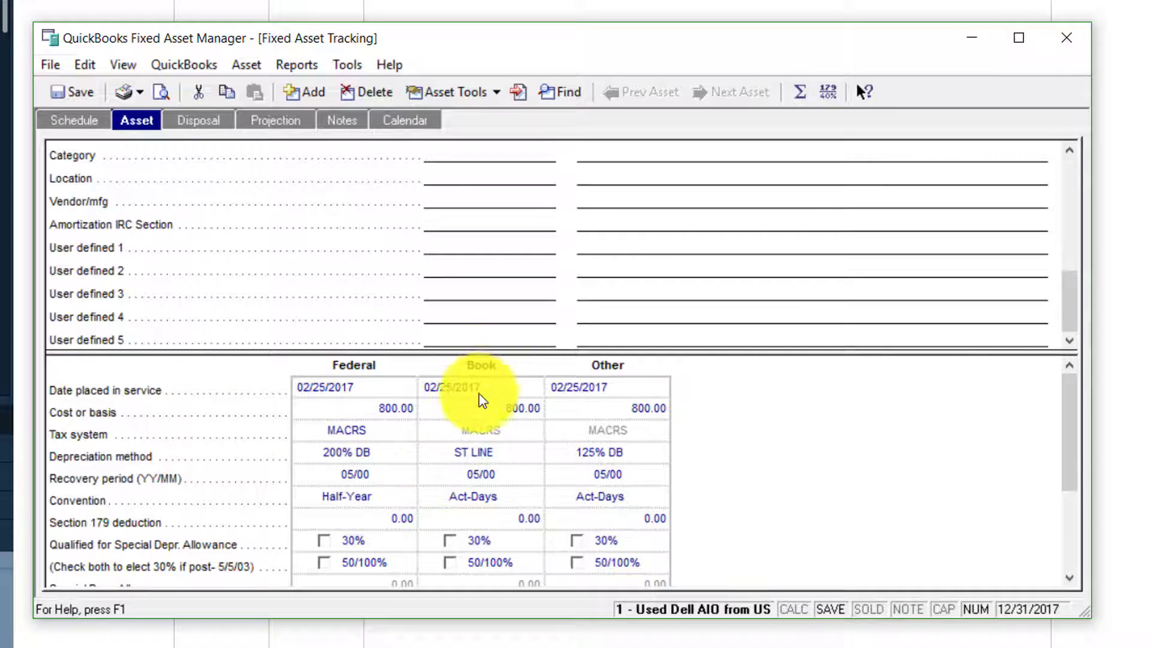
left_click(483, 455)
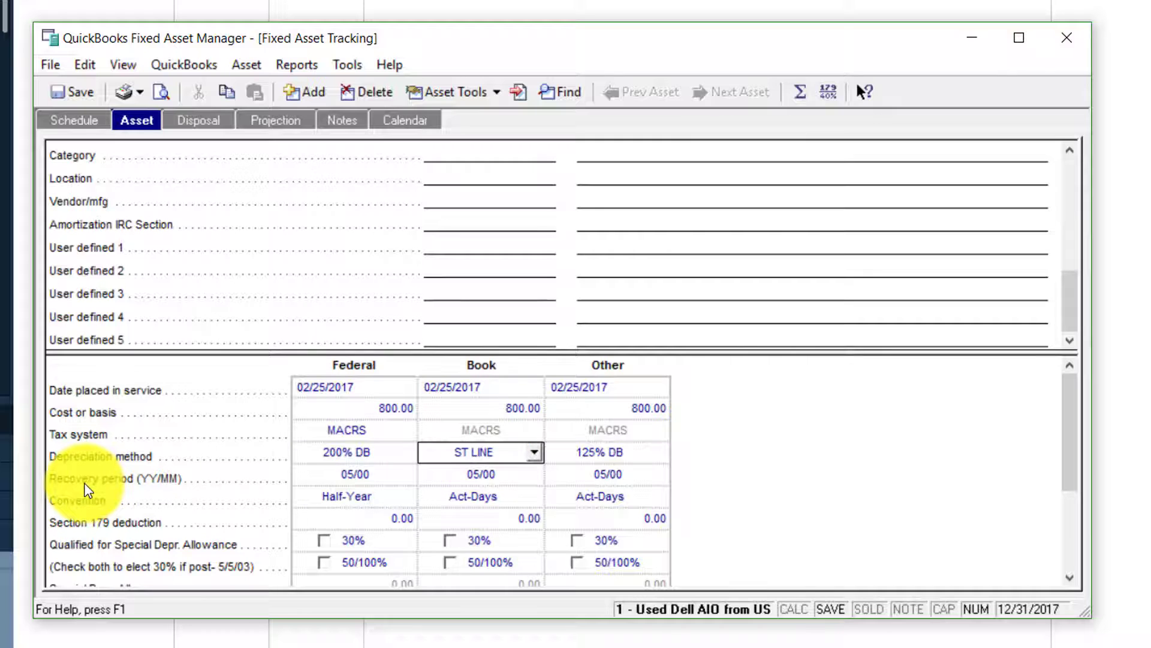
left_click(478, 477)
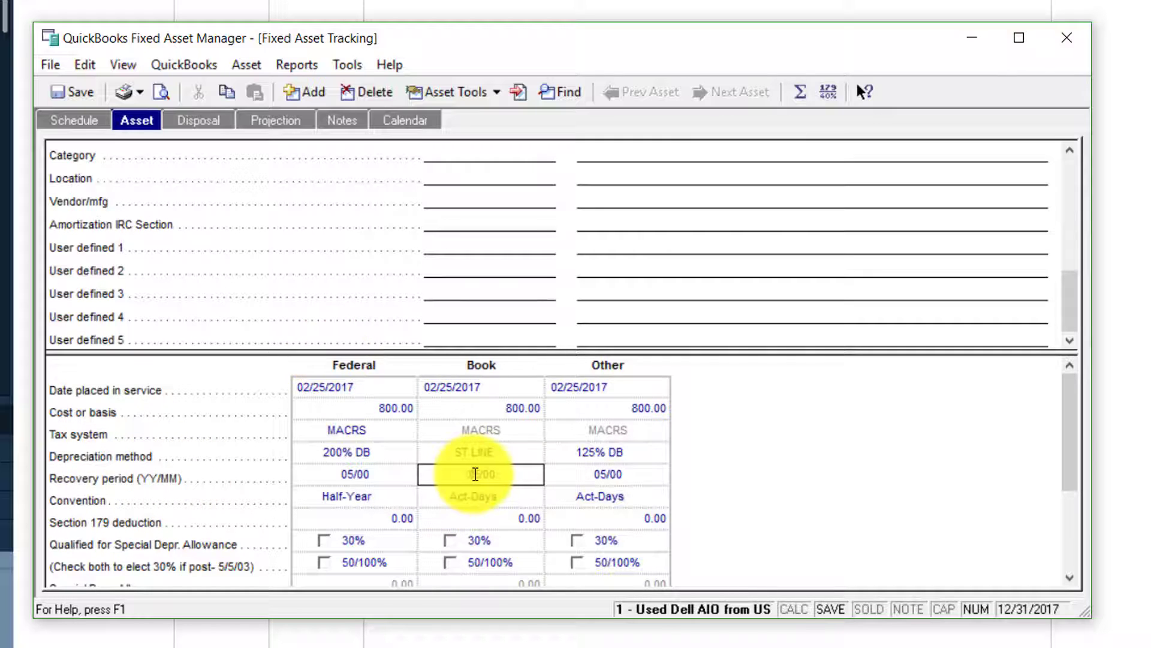
left_click(479, 474)
type("3")
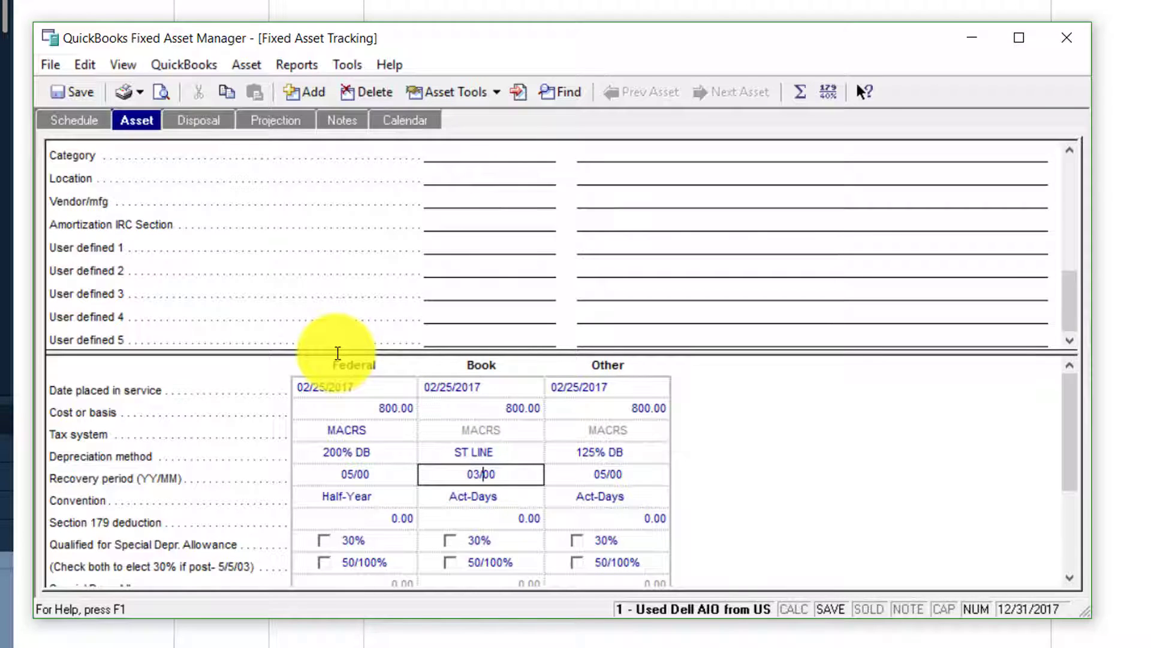
left_click(604, 478)
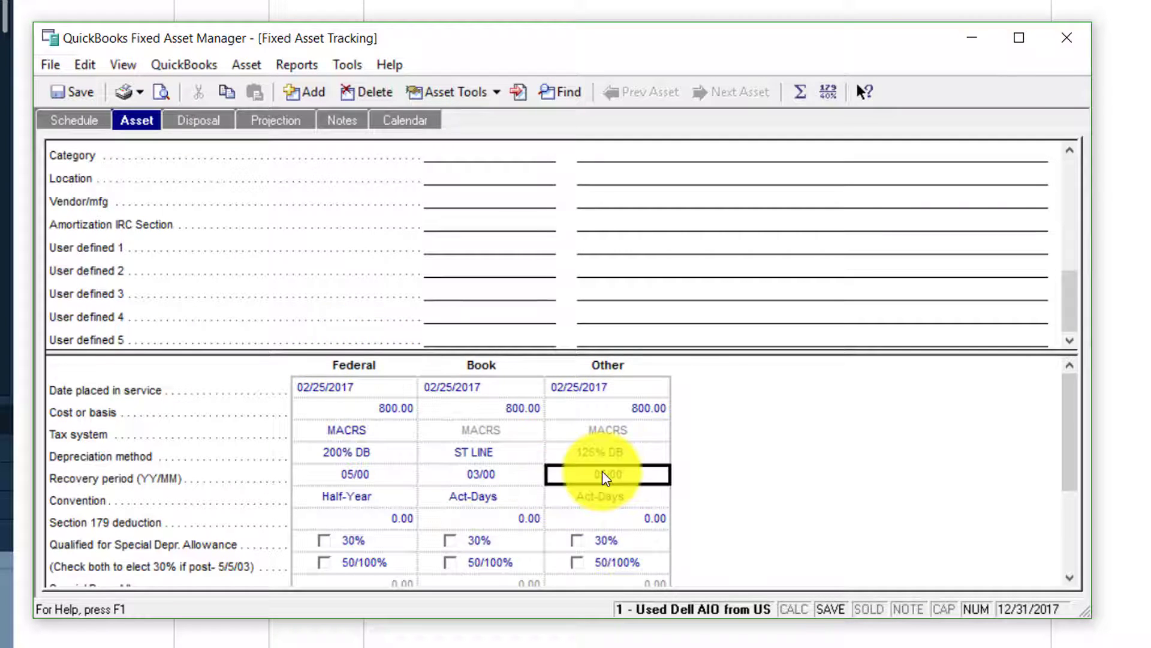
left_click(604, 474)
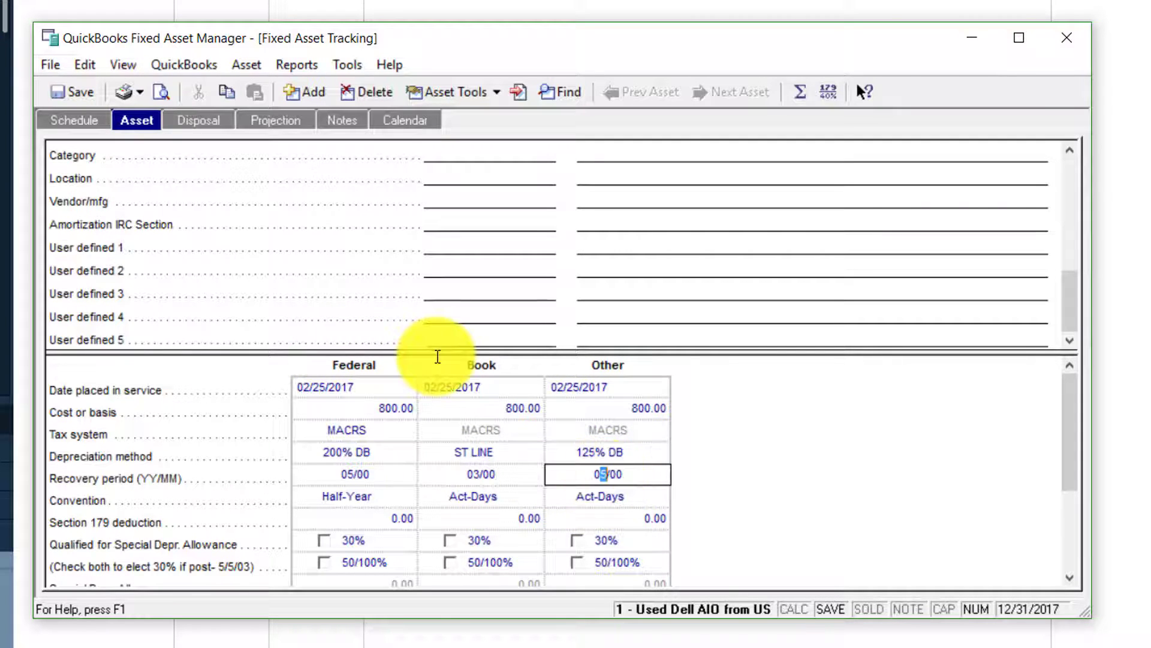
type("3")
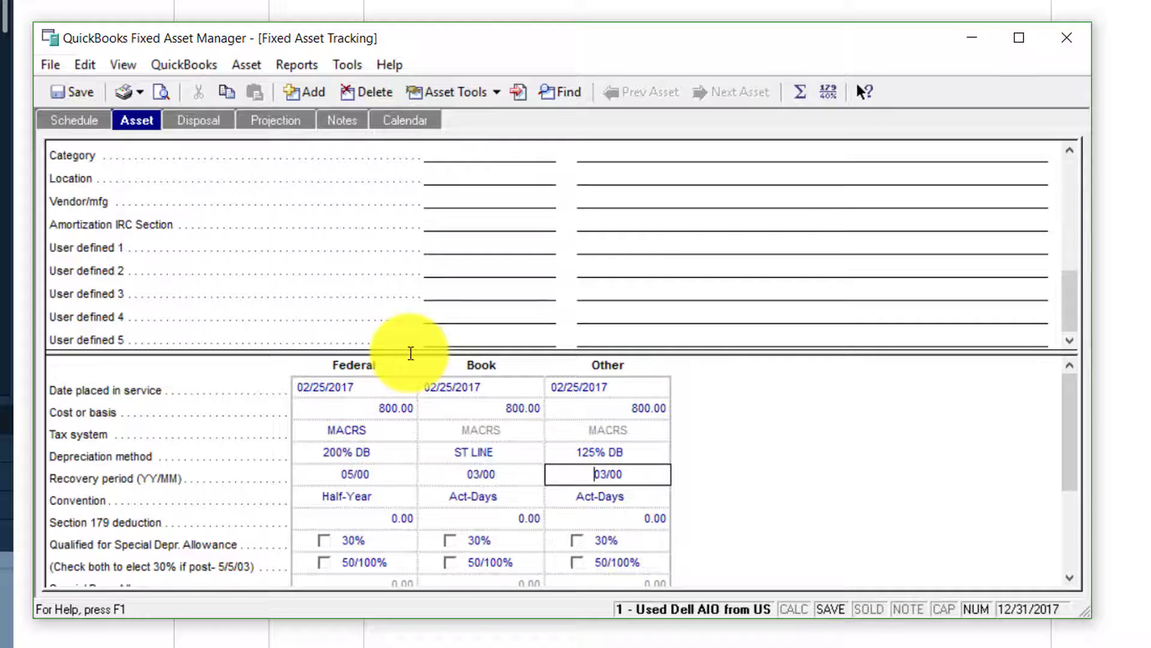
Step: Review the asset's current depreciation, accumulated depreciation and unrecovered basis, comparing the Book and Other bases
scroll(445, 470, "down", 3)
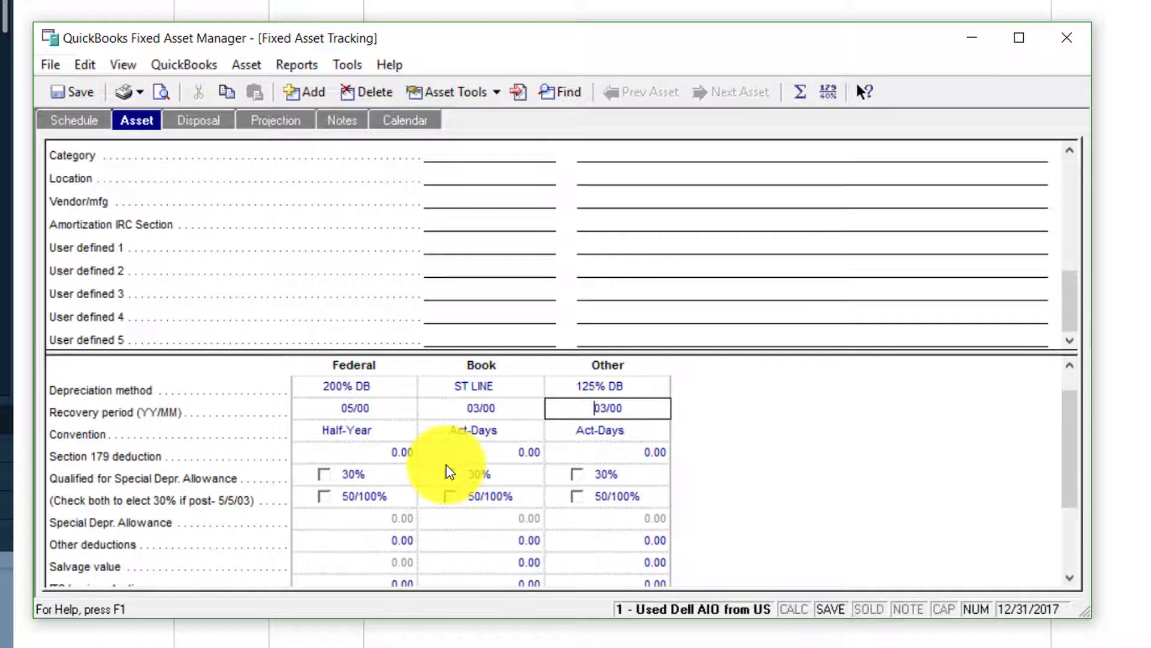
scroll(550, 513, "down", 3)
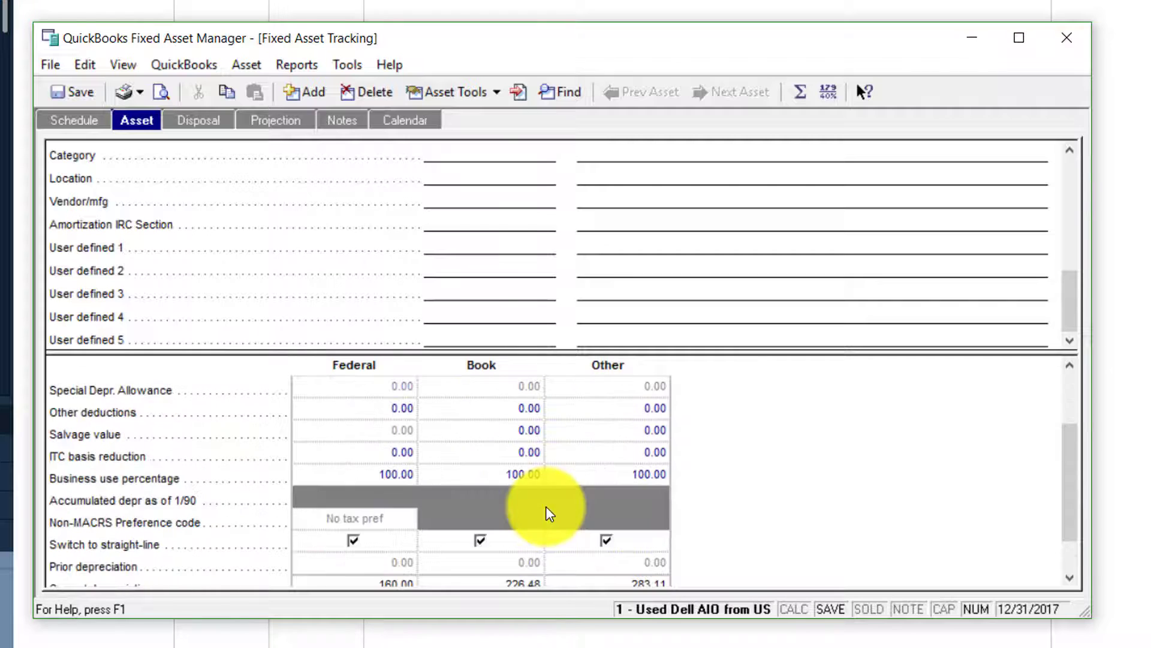
scroll(549, 514, "down", 1)
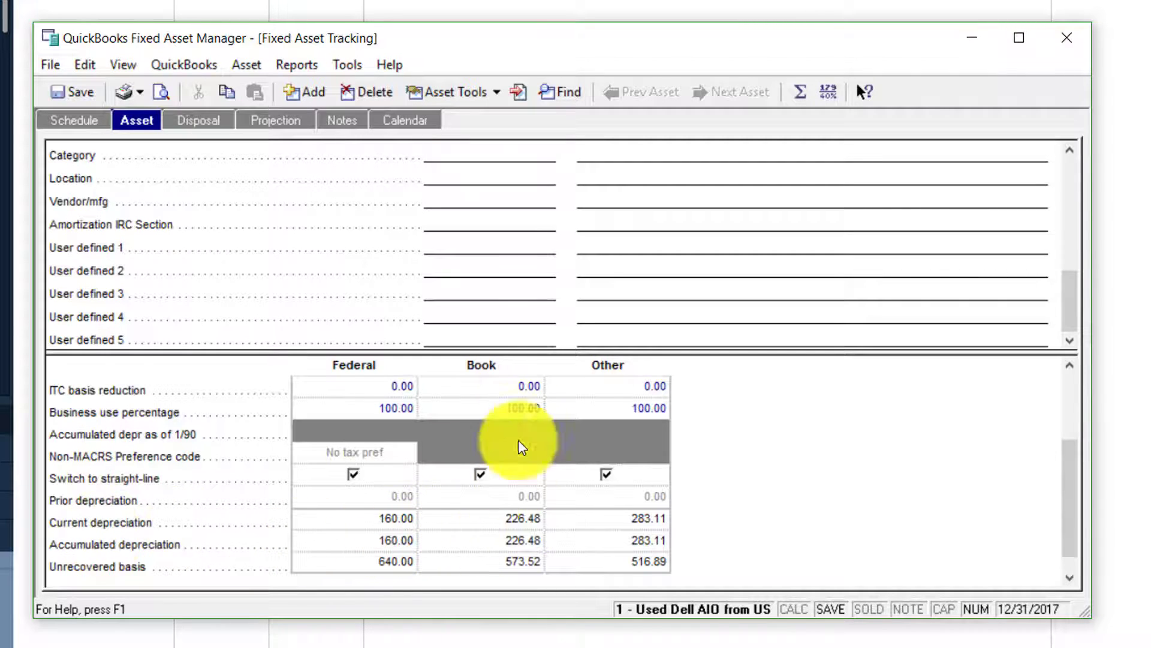
left_click(525, 520)
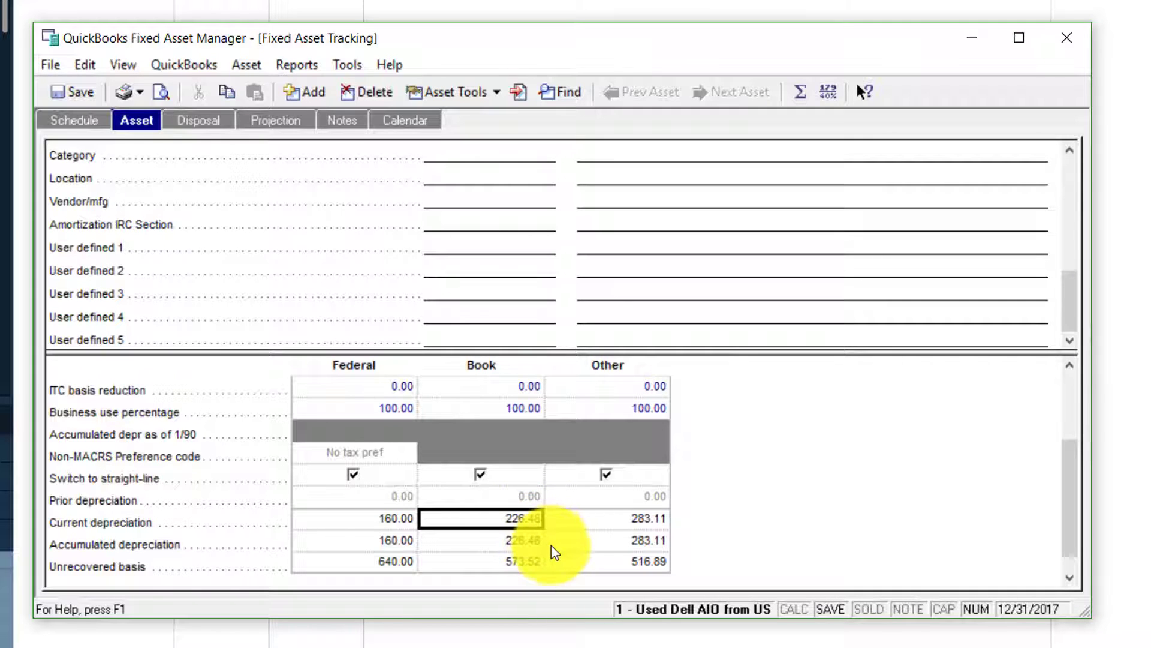
left_click(634, 521)
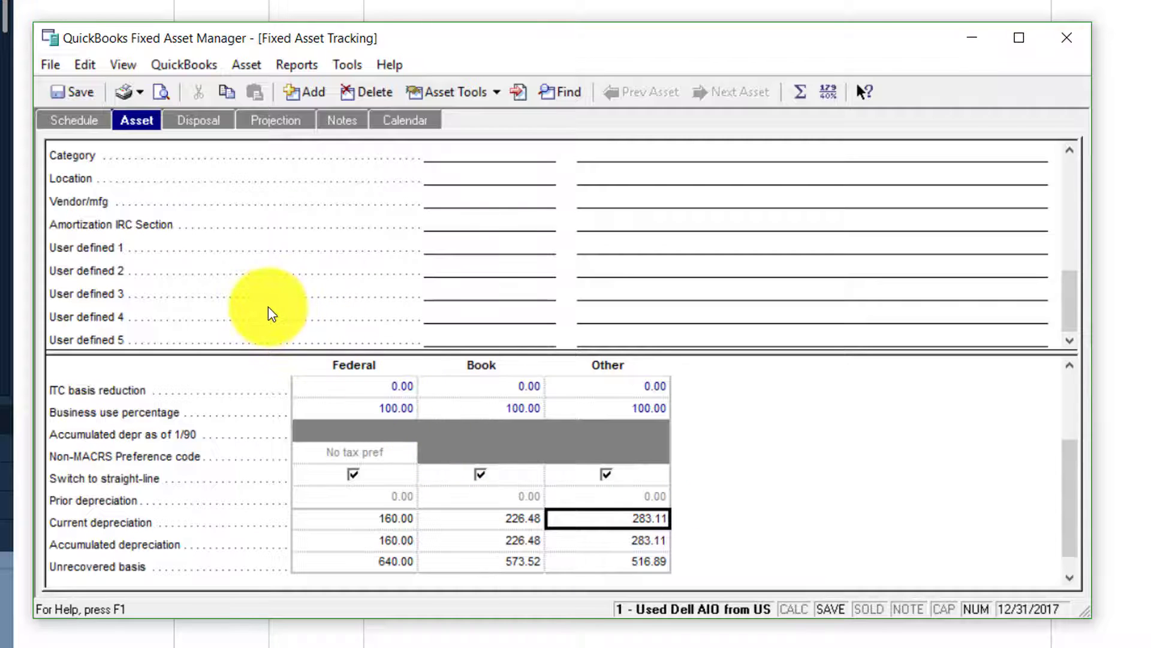
scroll(609, 480, "up", 4)
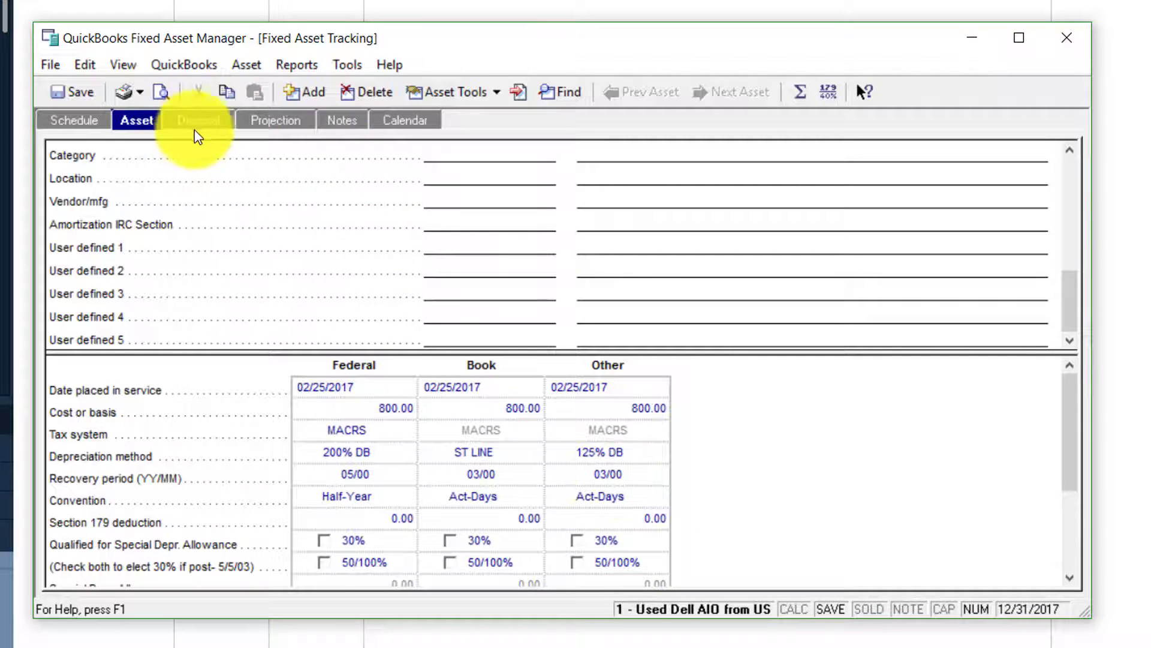
Step: Examine the asset's year-by-year depreciation projection under the Federal and Book bases, through the final Book year
left_click(282, 121)
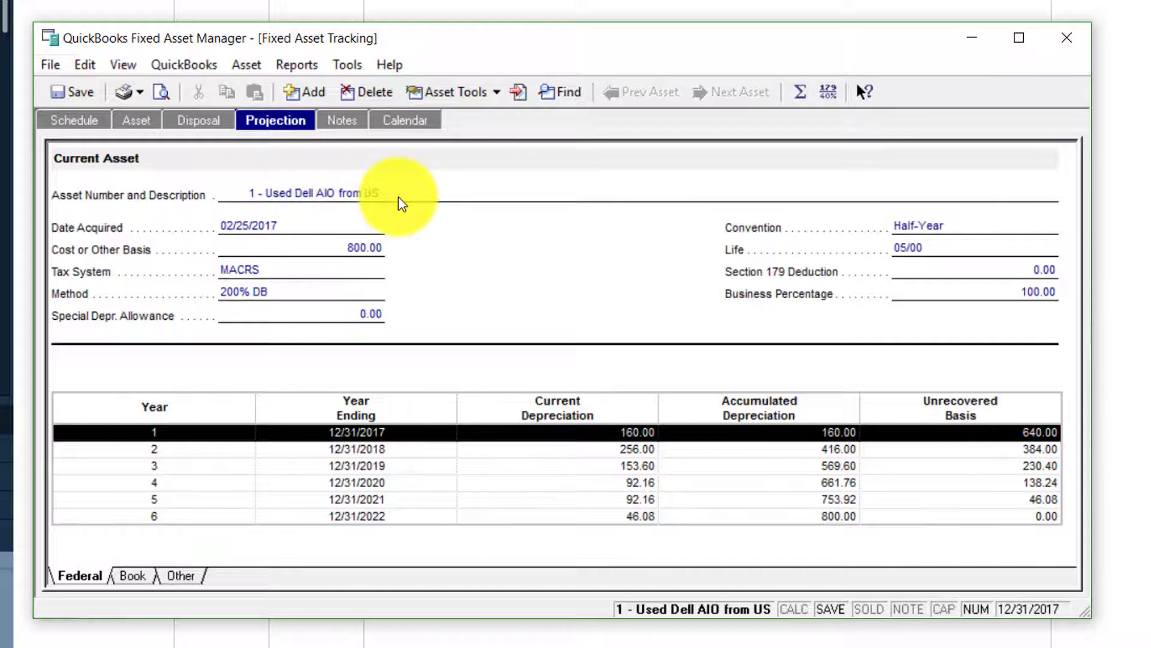
left_click(132, 575)
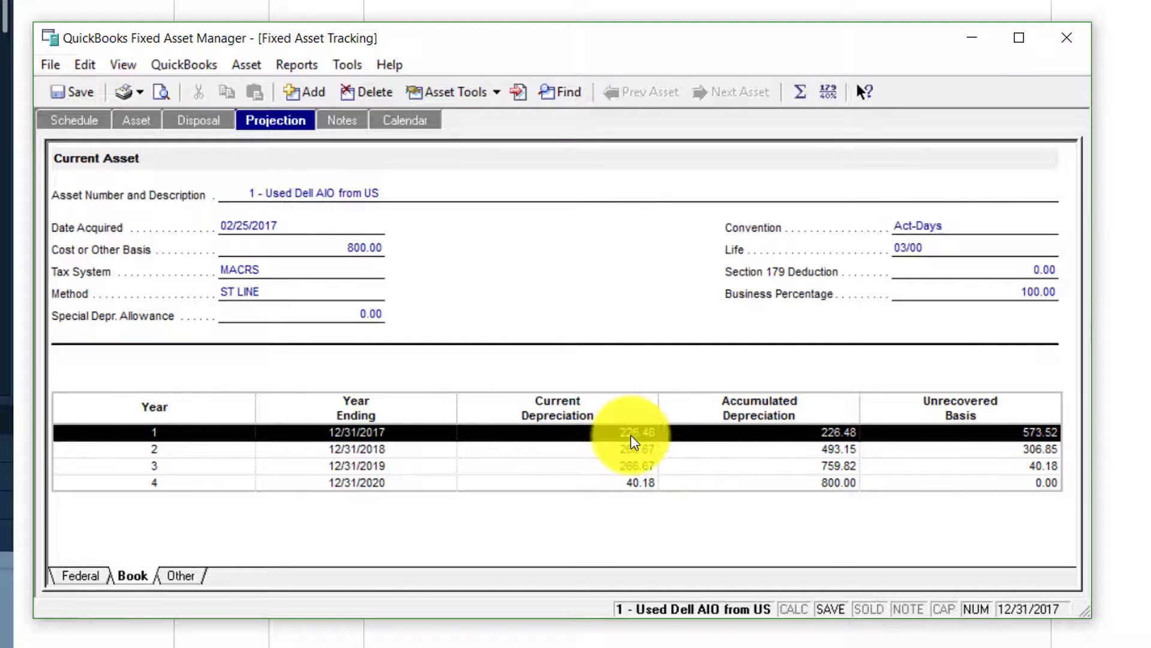
left_click(632, 451)
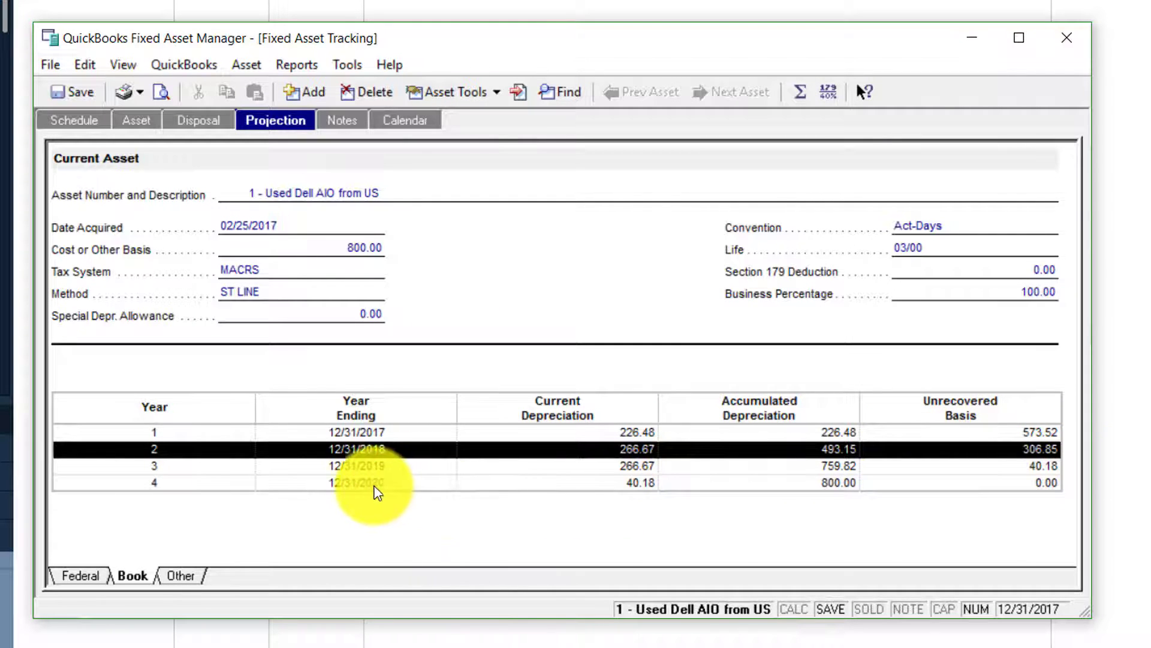
left_click(414, 483)
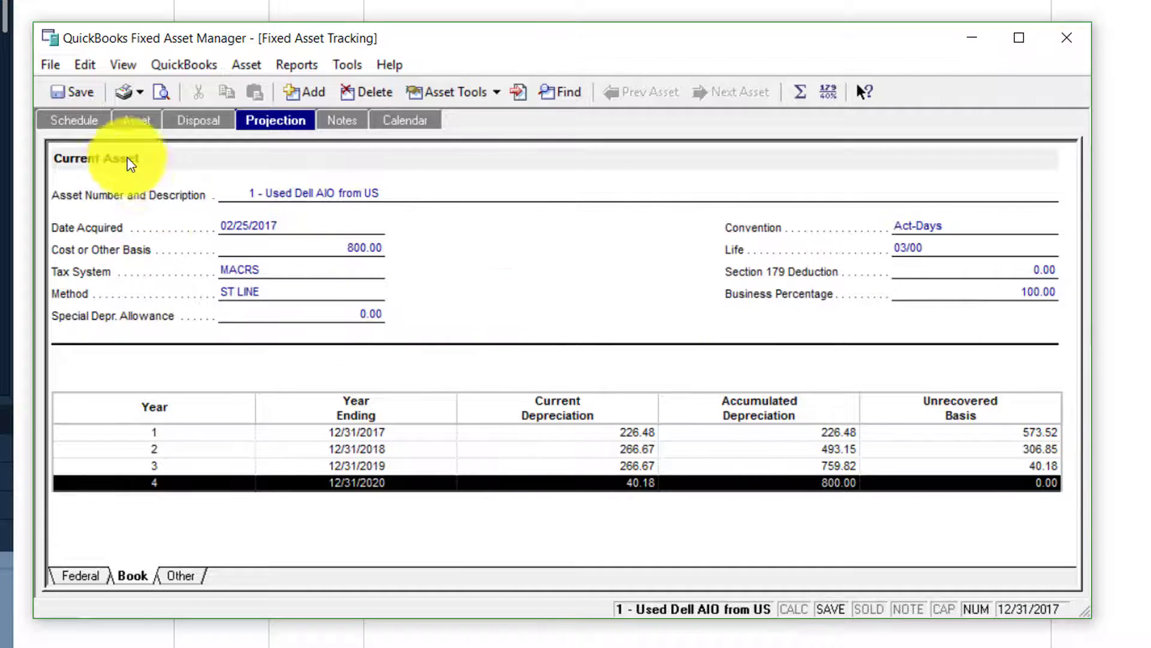
Step: Save the asset changes and open the form for posting a depreciation journal entry to QuickBooks
left_click(82, 91)
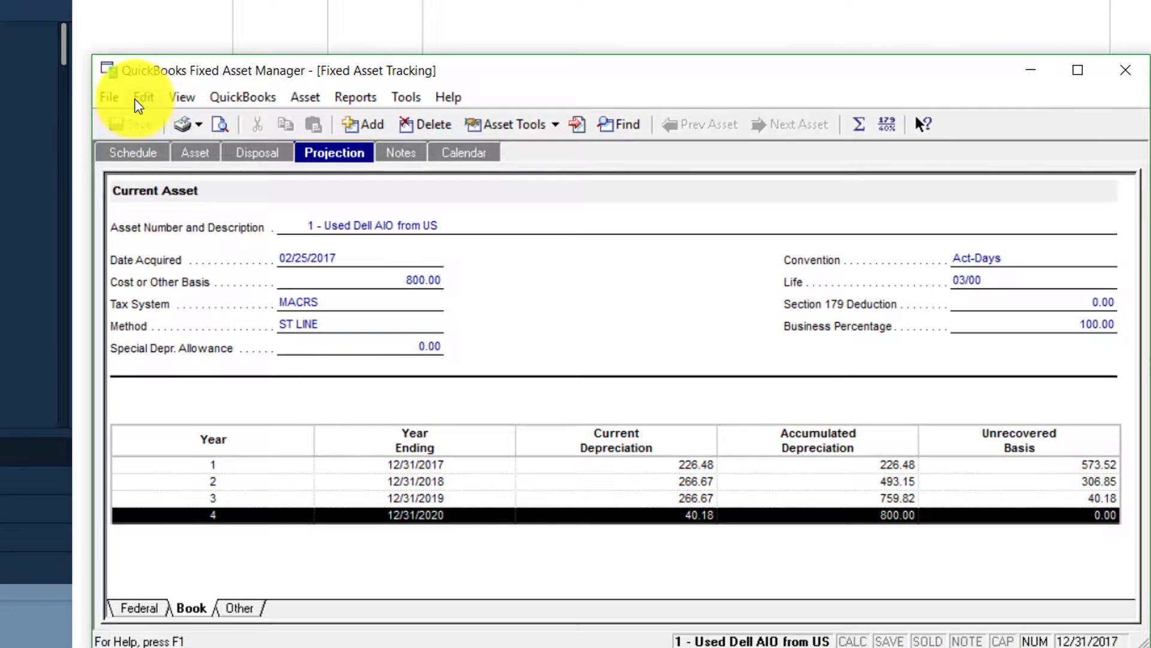
left_click(85, 64)
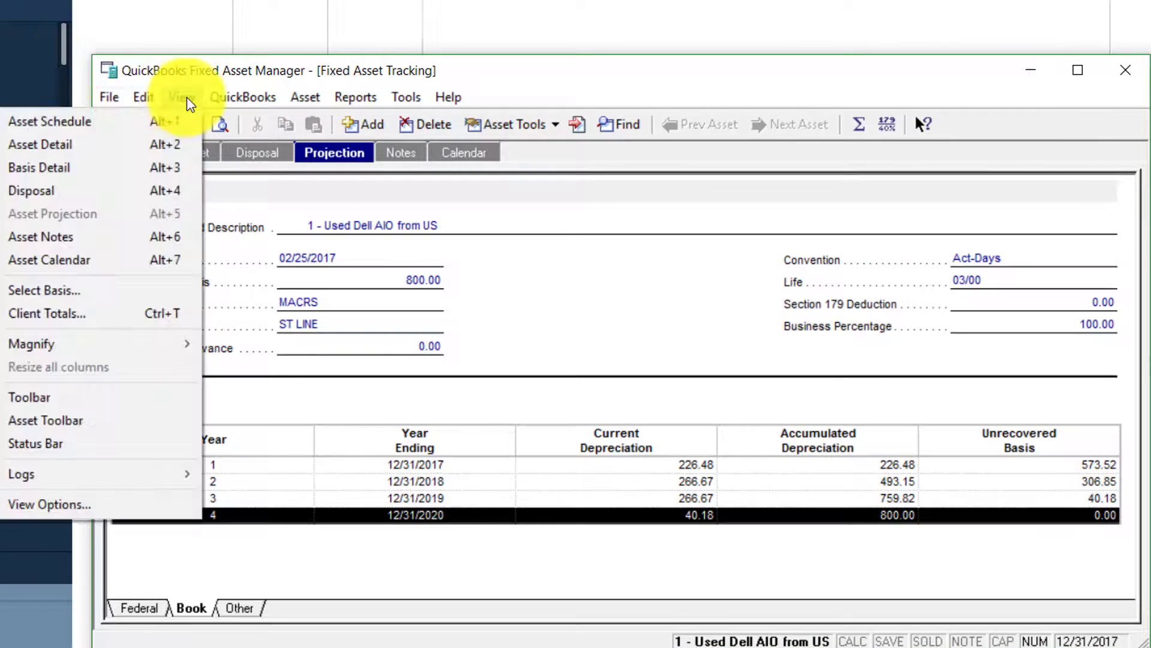
mouse_move(234, 103)
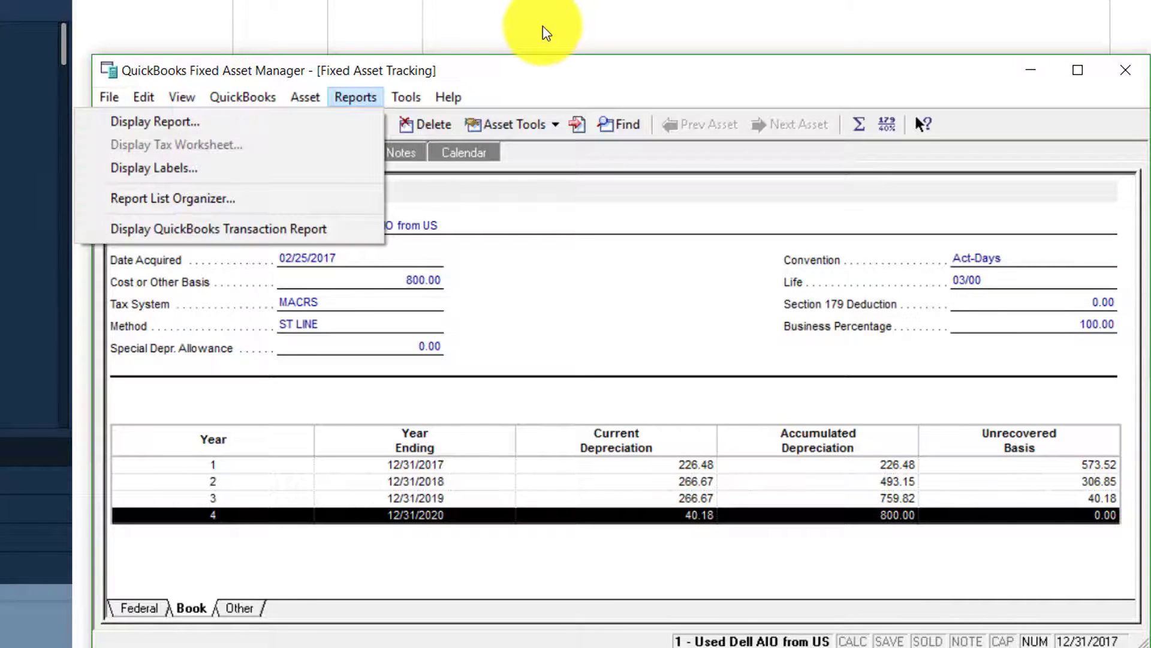
mouse_move(243, 97)
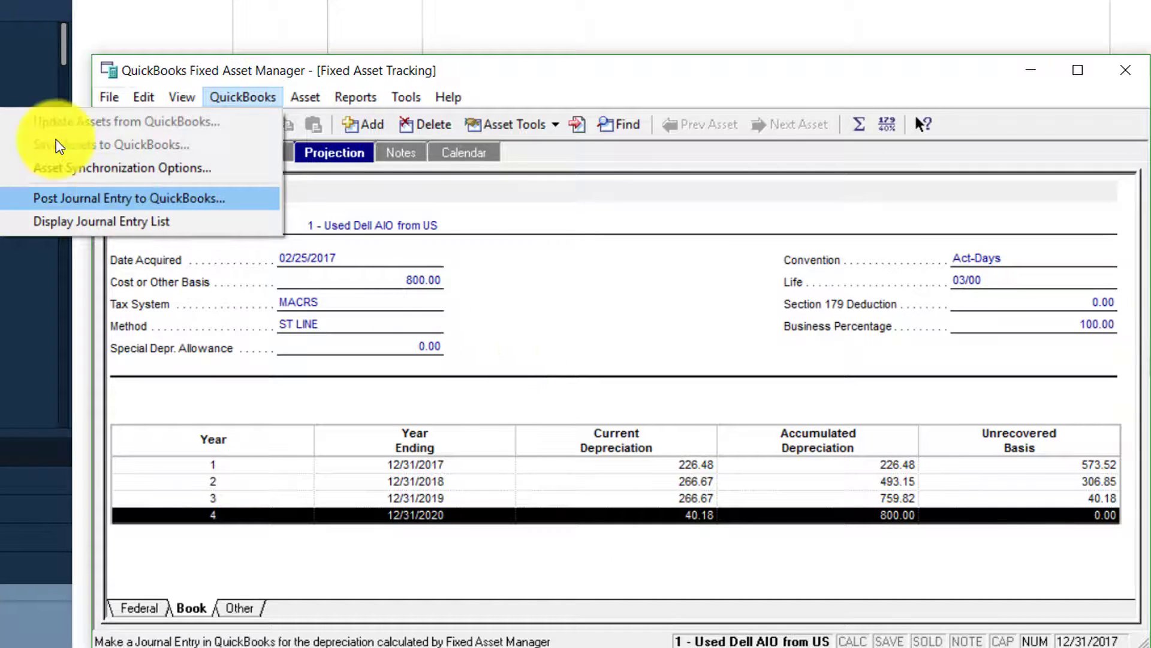
key("Return")
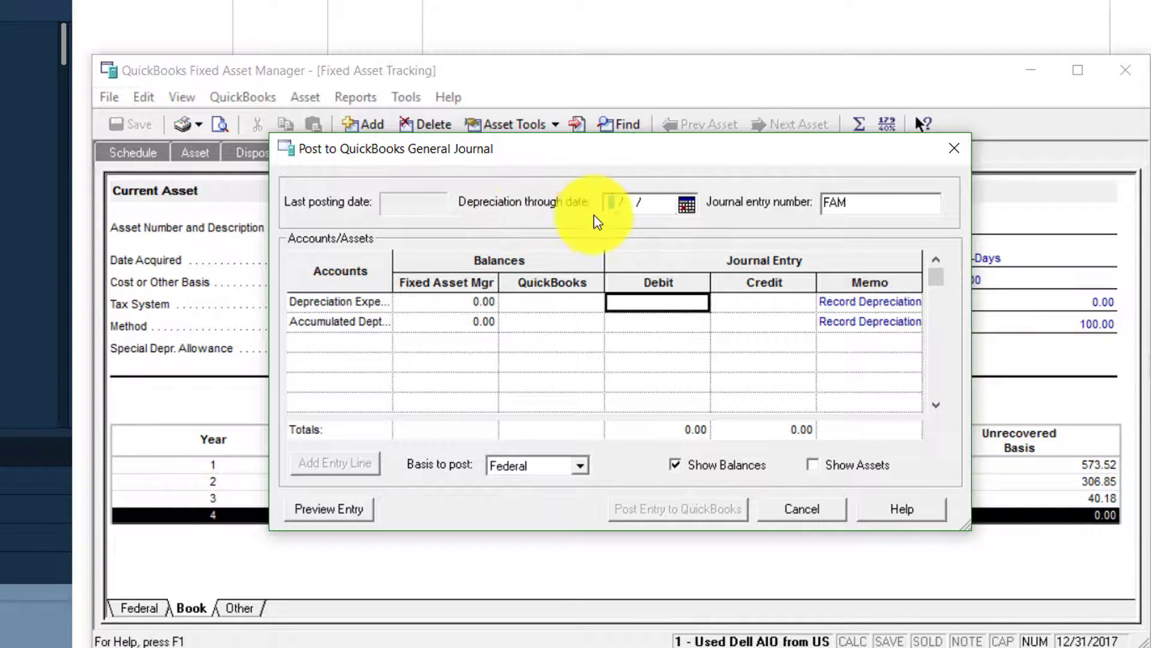
Step: Set the depreciation through date of the general journal posting to 12/31/2017
left_click(687, 205)
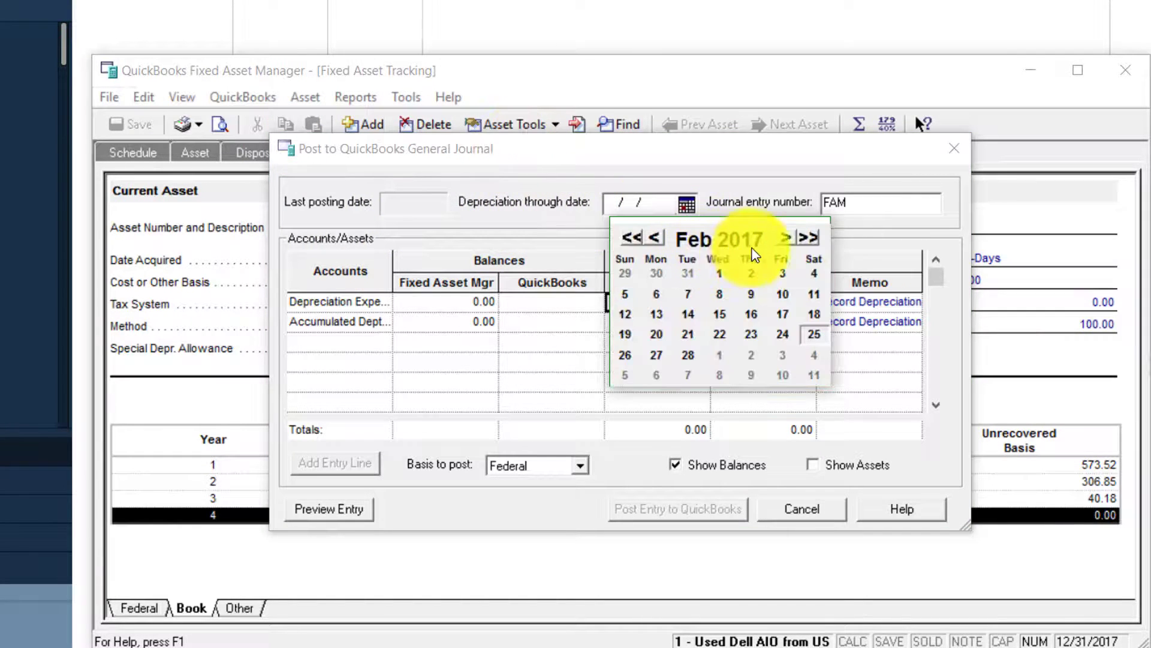
left_click(785, 238)
key("Page_Down")
key("Page_Down")
key("Page_Down")
key("Page_Down")
key("Page_Down")
key("Page_Down")
key("Page_Down")
key("Page_Down")
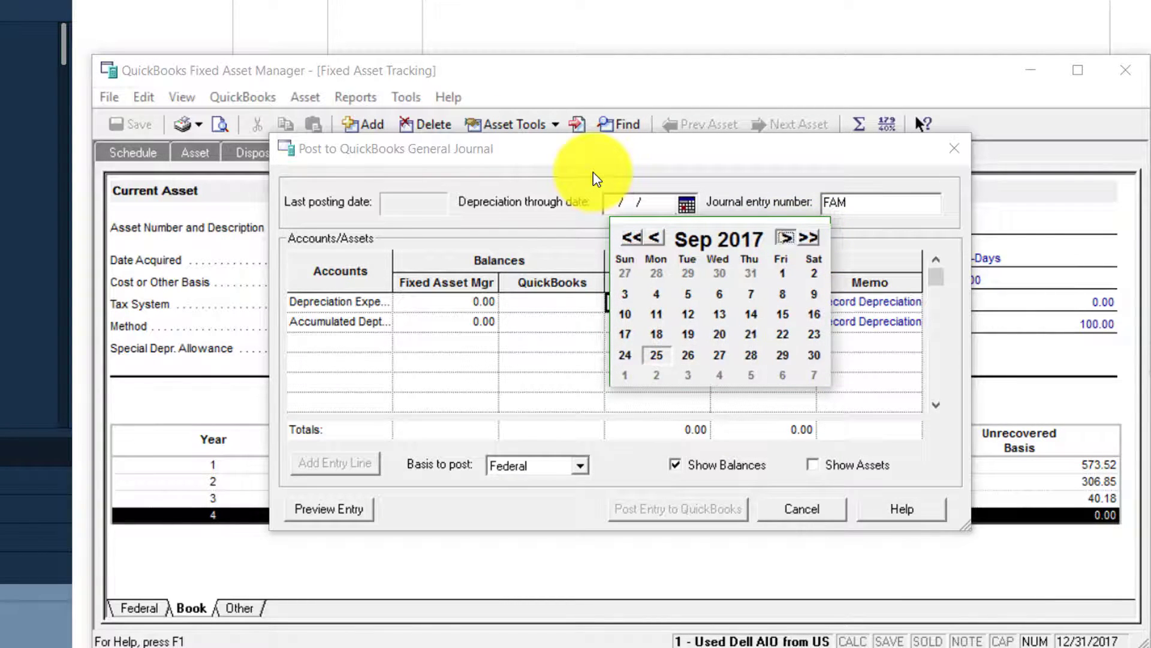
key("Page_Down")
key("Page_Down")
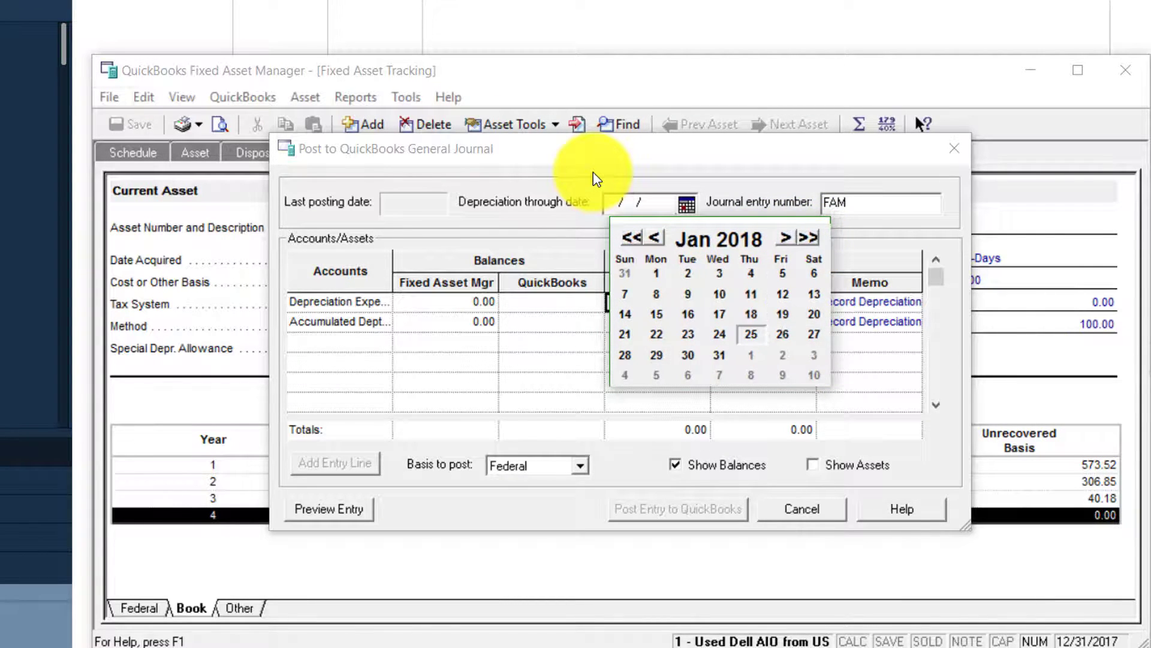
left_click(655, 240)
left_click(625, 374)
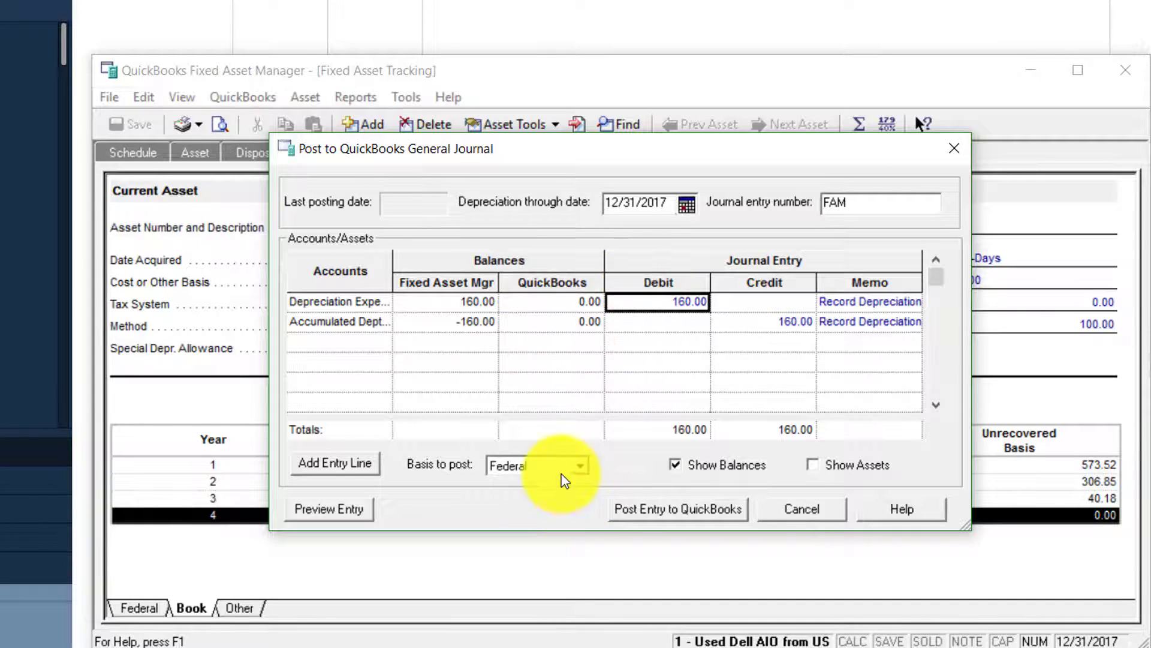
Step: Set the basis to post to Book, check the debit and credit lines, and post the depreciation entry to QuickBooks
left_click(532, 466)
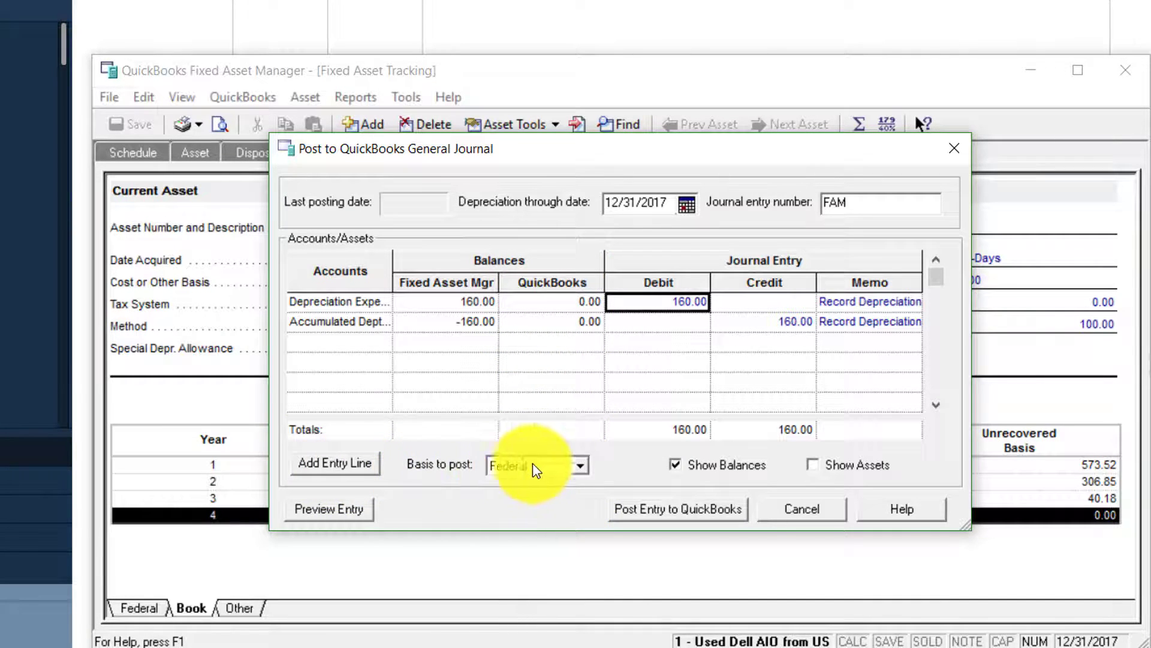
left_click(503, 497)
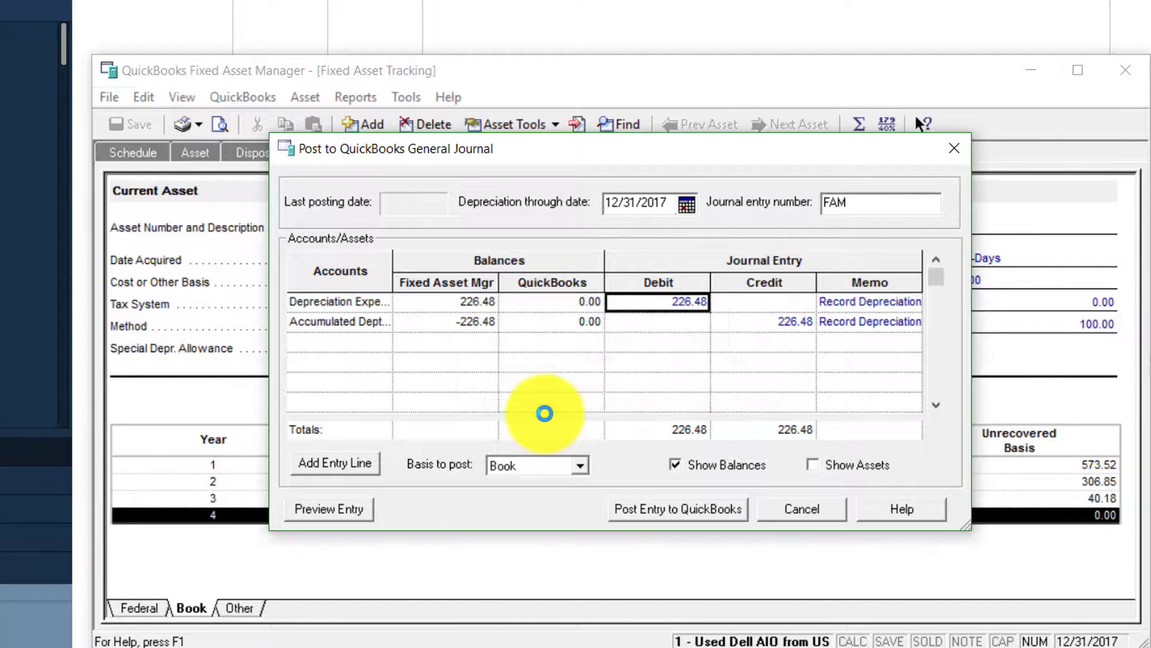
left_click(466, 303)
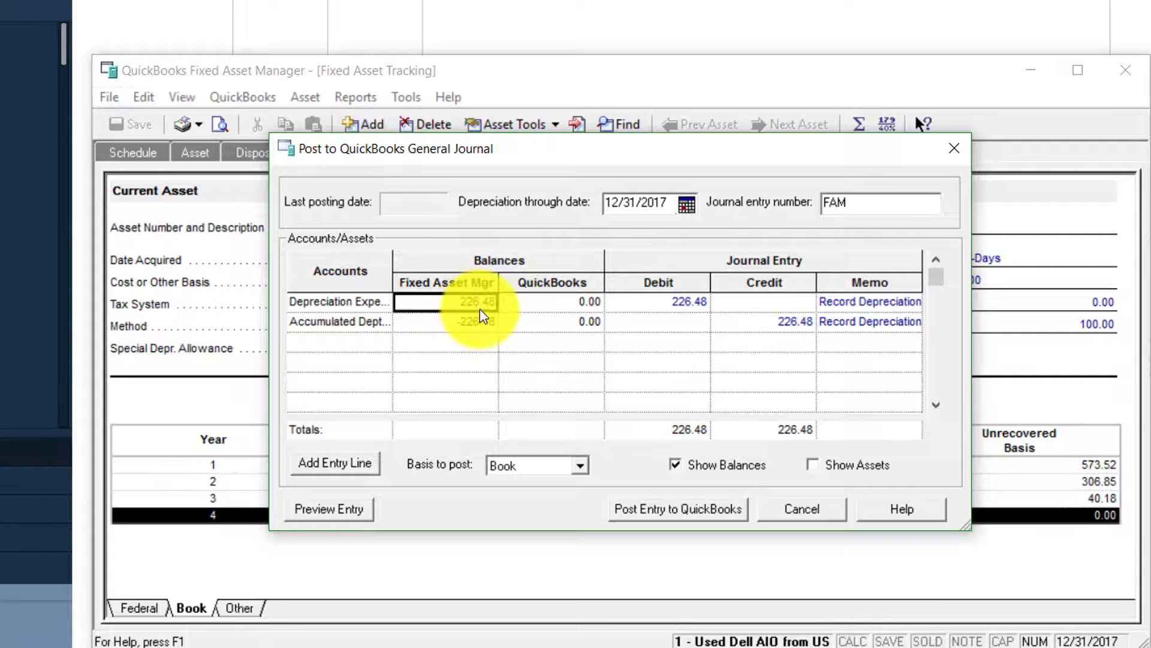
left_click(694, 306)
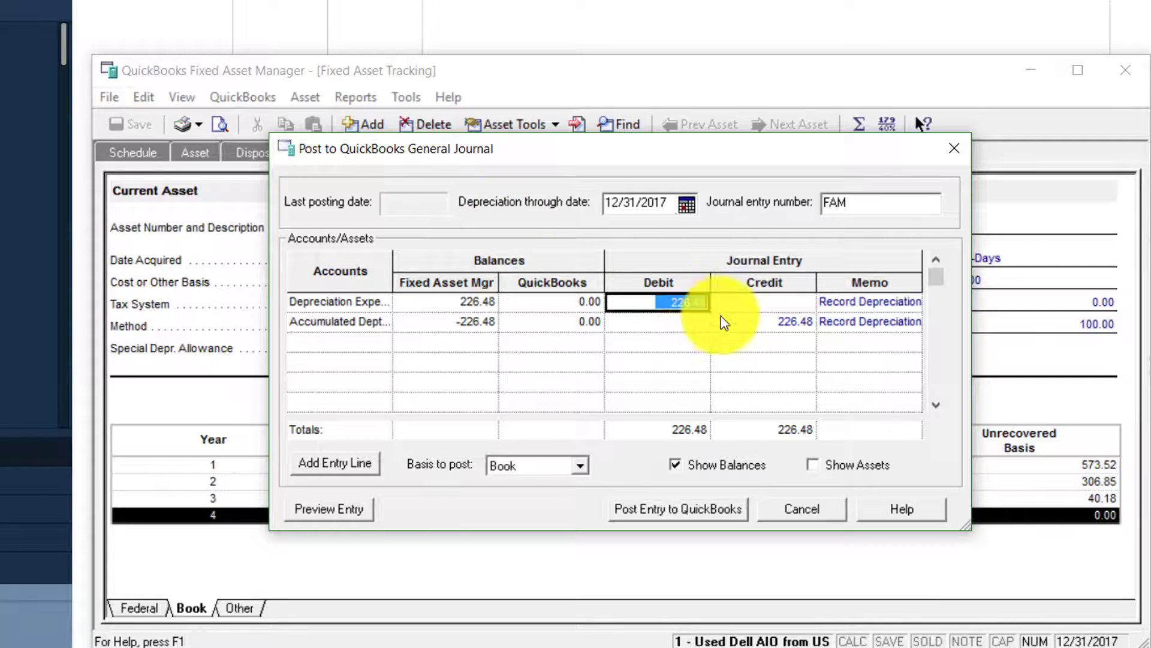
left_click(729, 321)
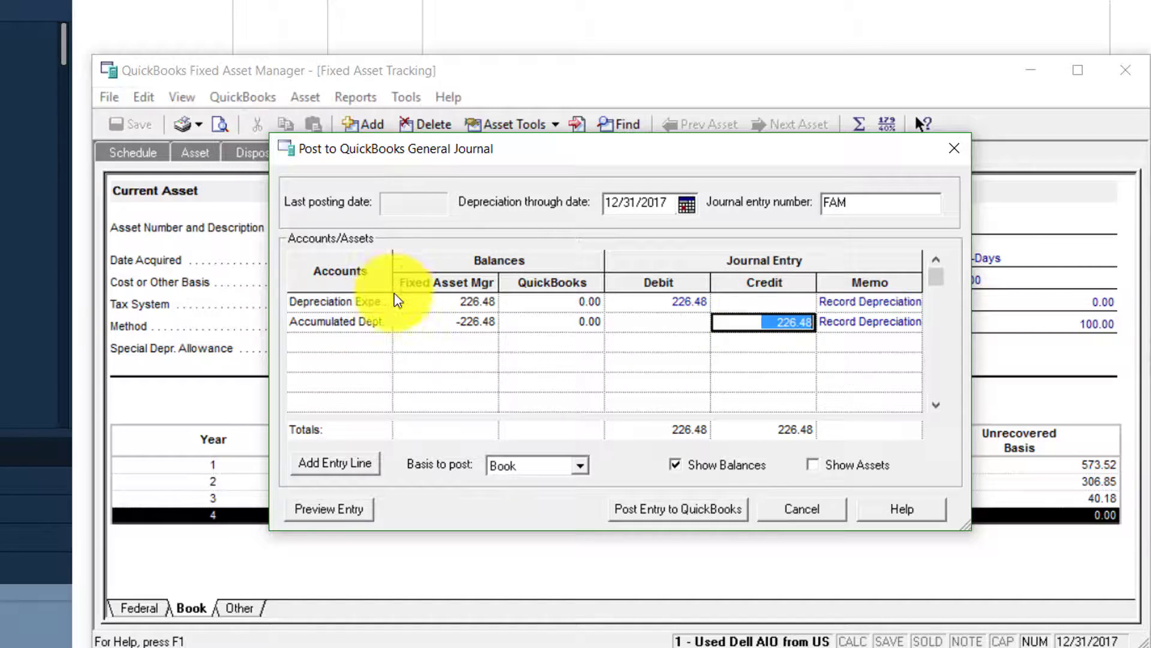
left_click(377, 324)
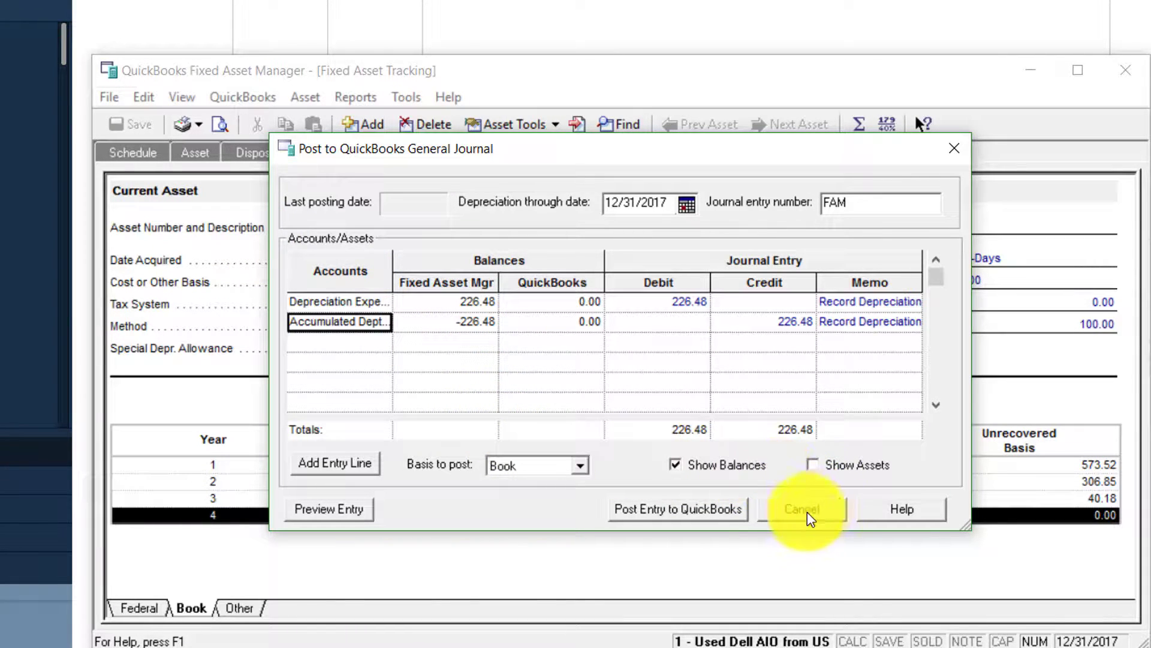
left_click(694, 512)
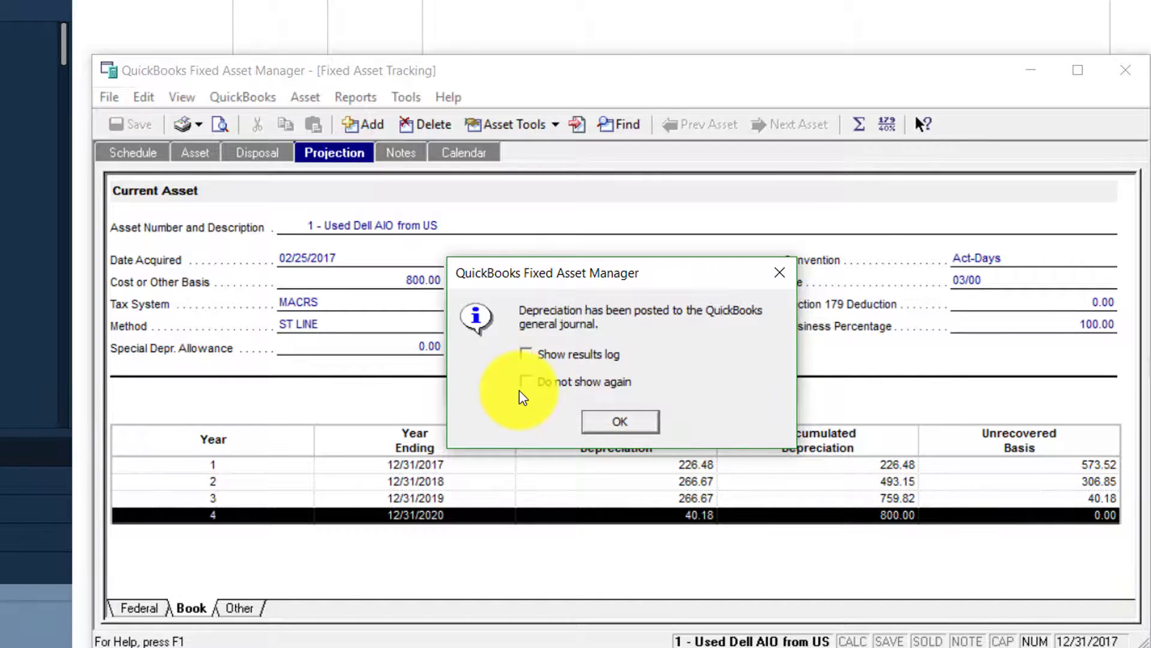
left_click(653, 424)
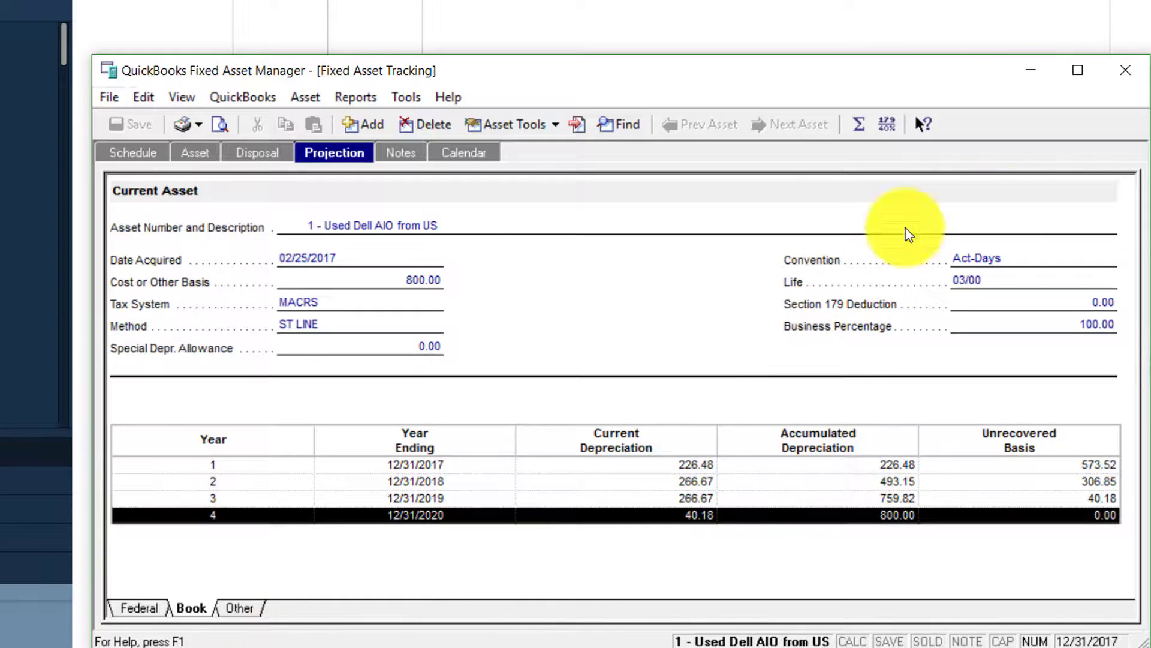
Step: Switch to QuickBooks Enterprise and open the Journal report from the accountant and tax reports, dismissing the notice about collapsed transactions
left_click(1043, 76)
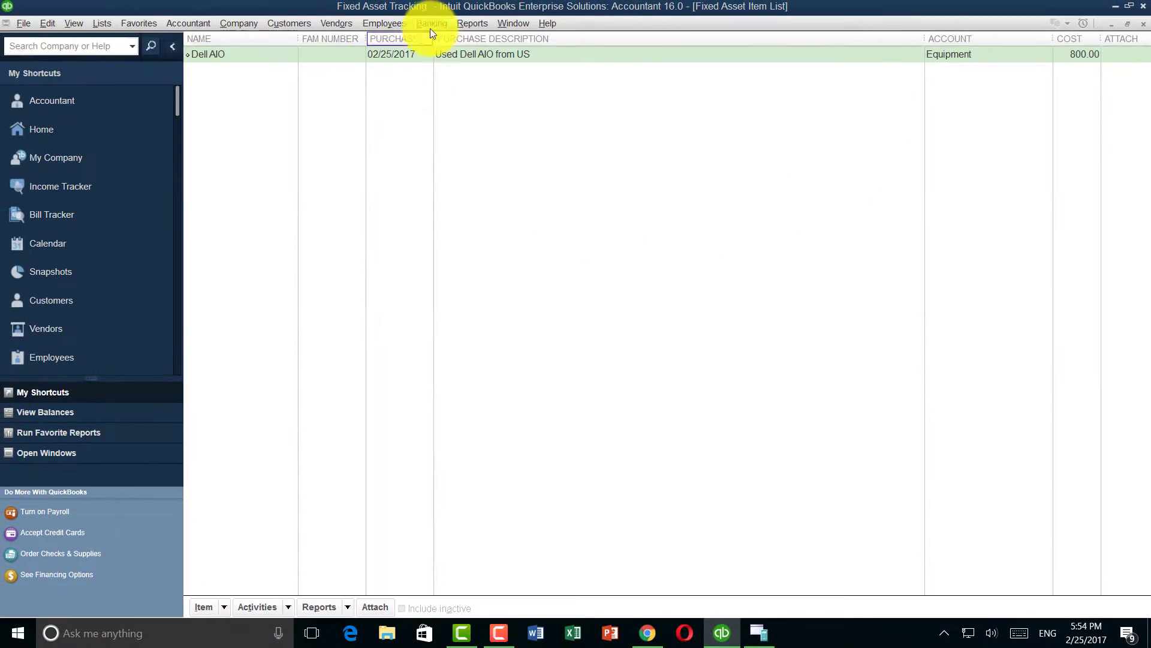
left_click(464, 25)
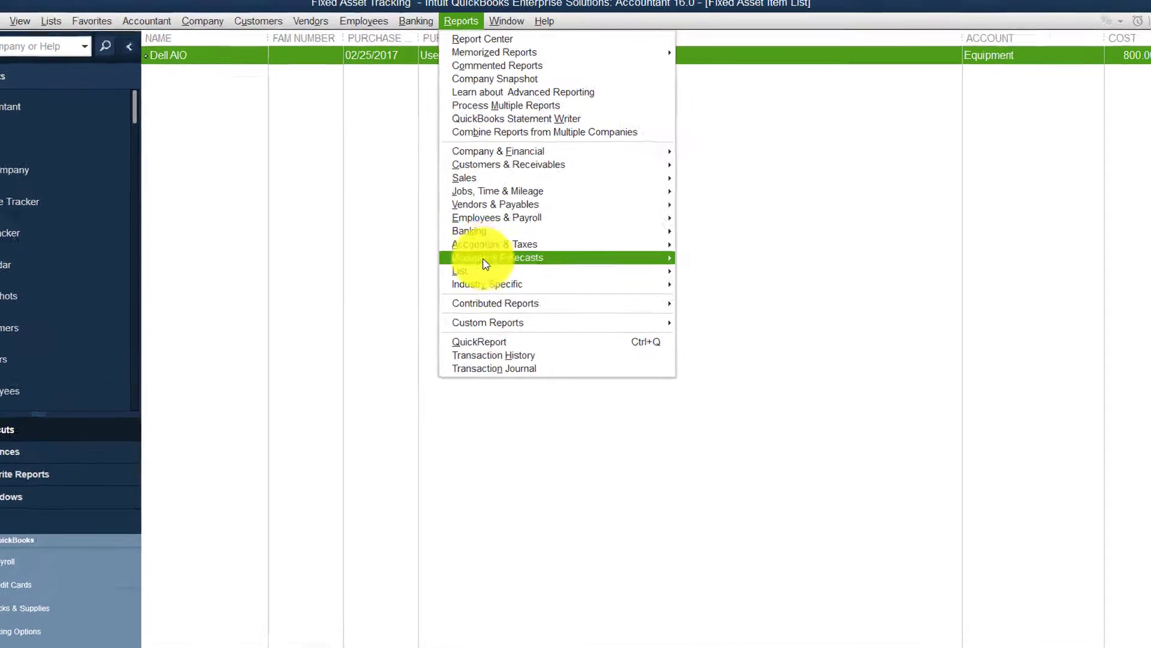
mouse_move(496, 245)
mouse_move(491, 300)
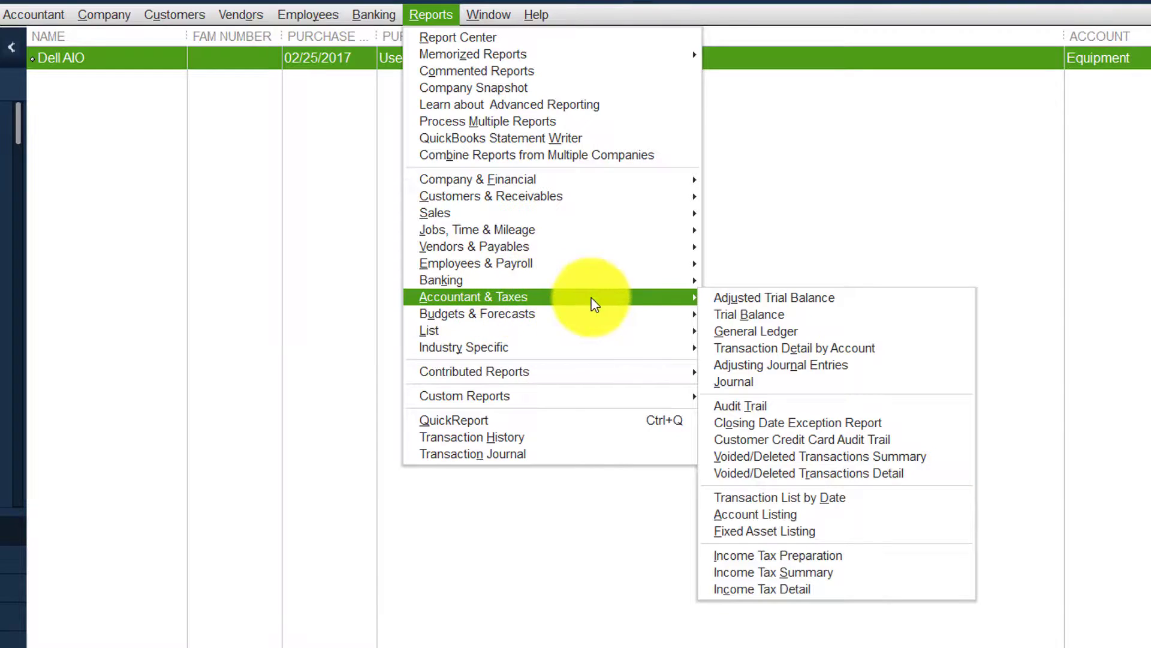
left_click(755, 384)
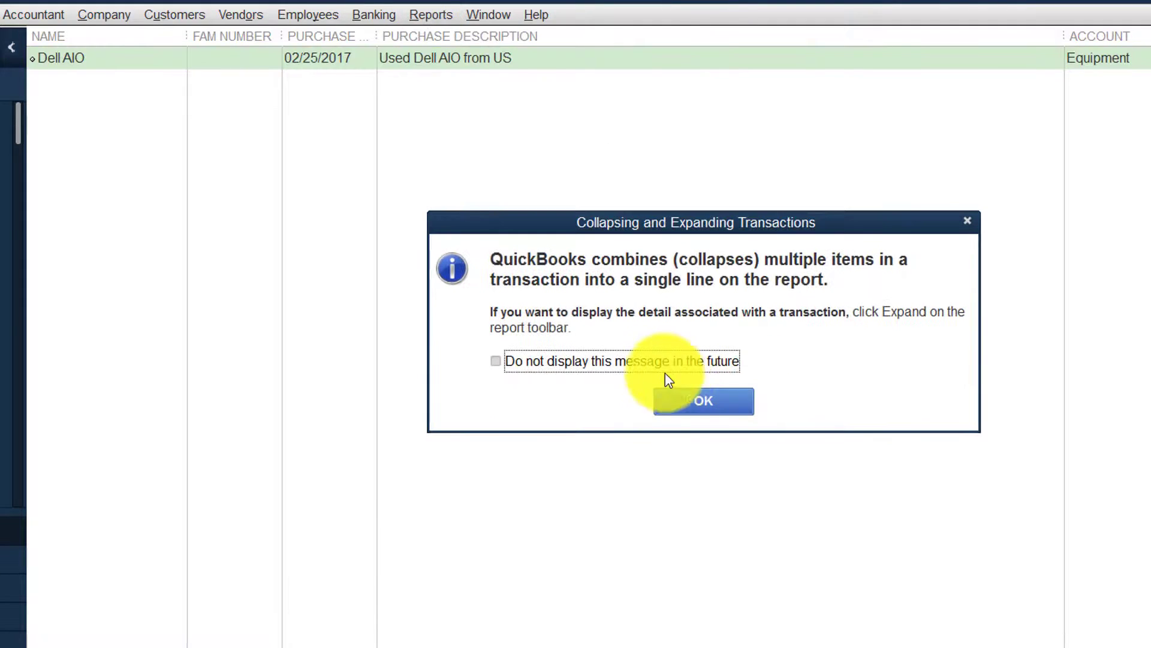
left_click(639, 362)
left_click(702, 400)
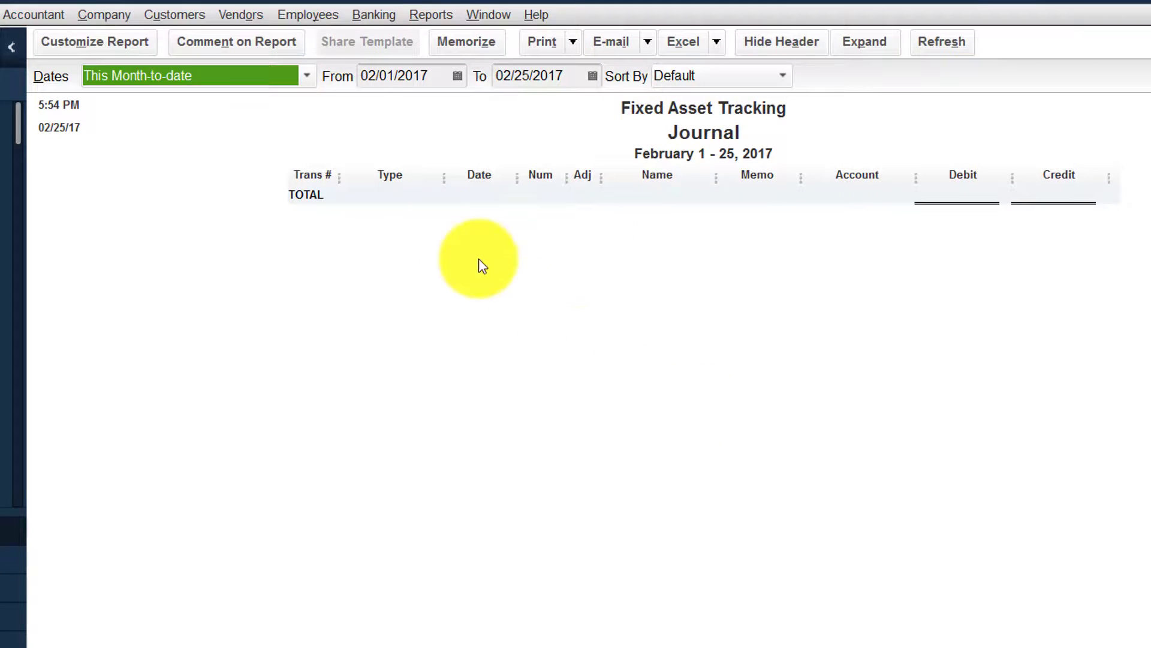
Step: Set the Journal report's date range to All and widen the Account column to review the posted depreciation entry
left_click(304, 76)
left_click(171, 104)
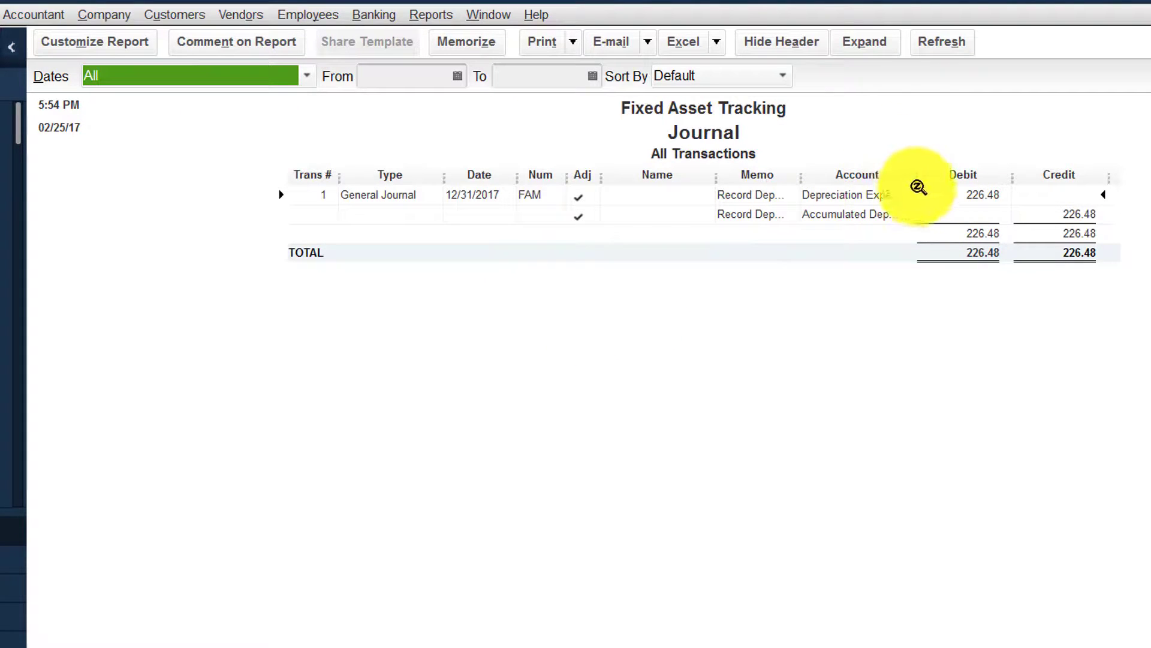
left_click(957, 188)
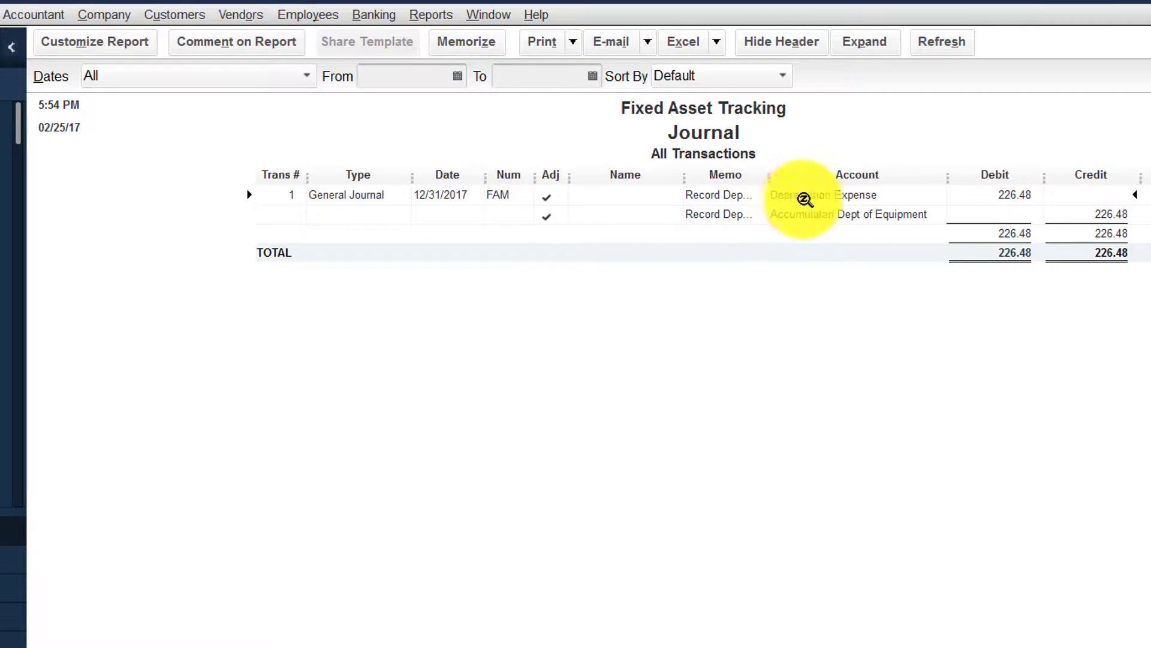
left_click(797, 220)
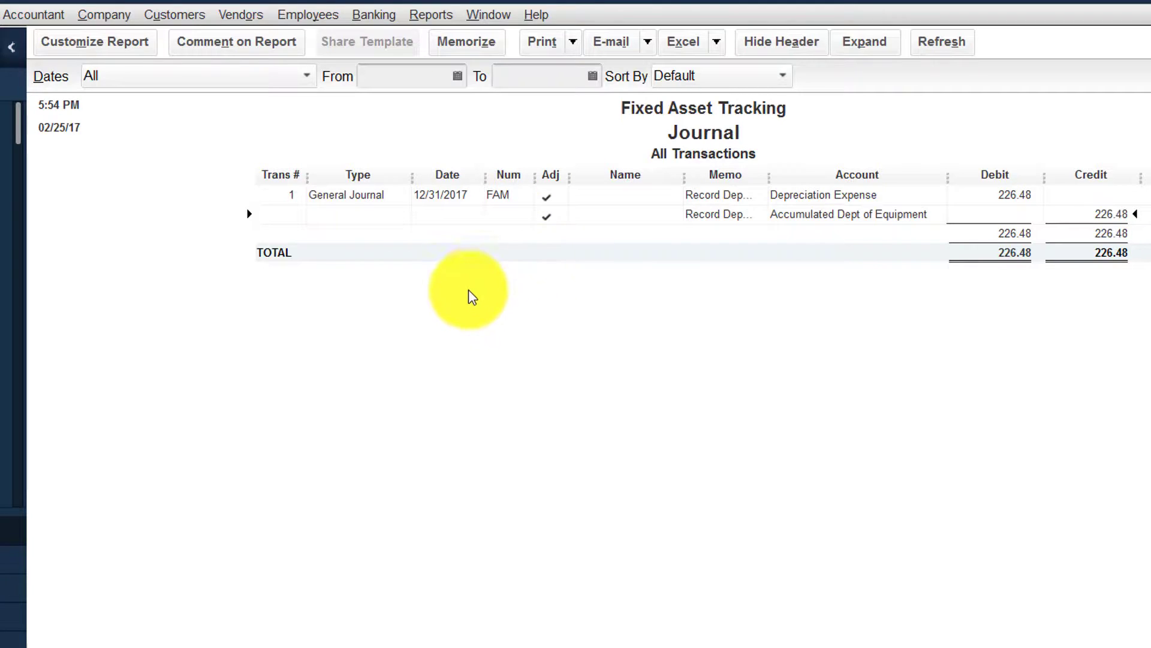
Step: Open a blank vendor bill for recording the equipment purchase
left_click(431, 15)
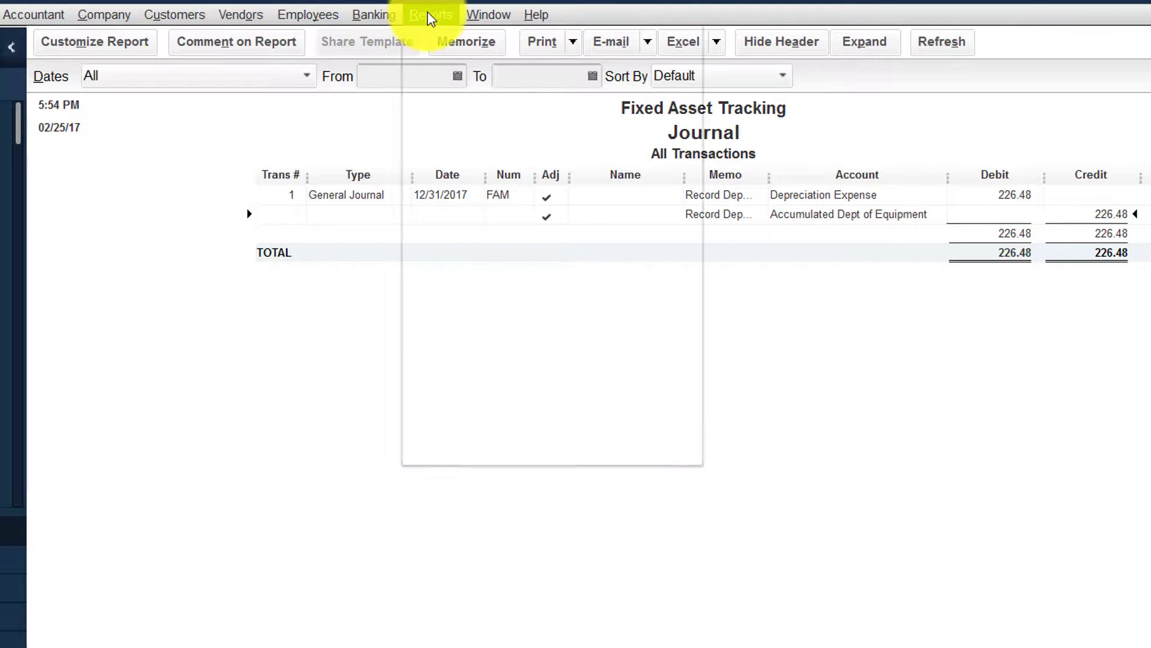
mouse_move(378, 13)
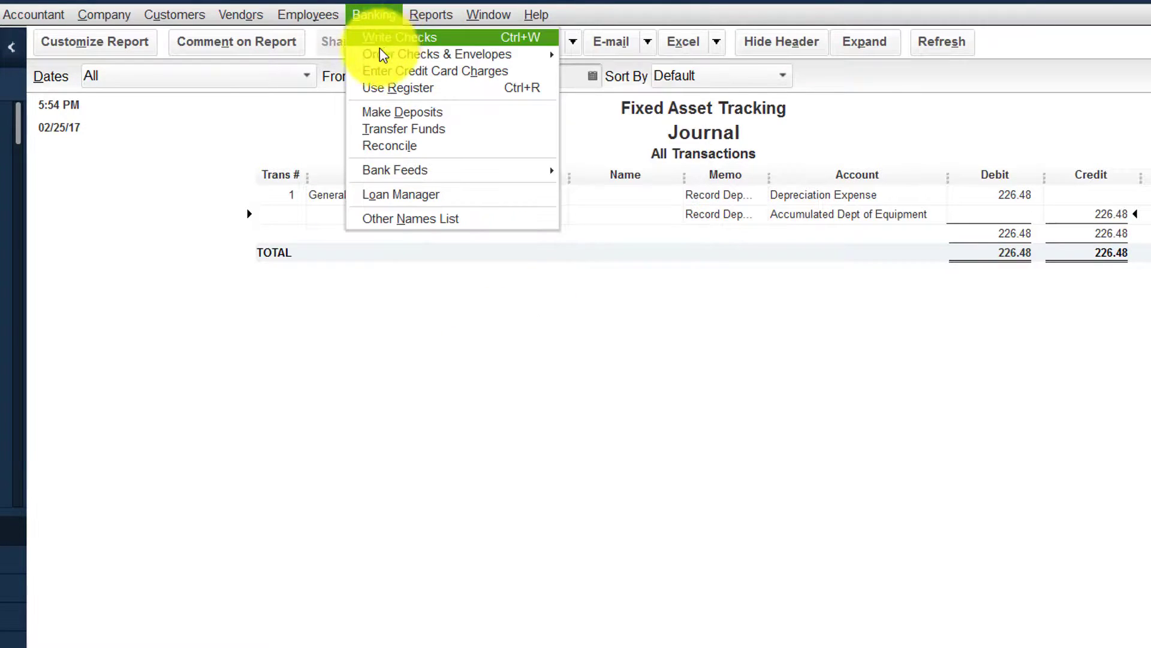
mouse_move(382, 55)
mouse_move(234, 13)
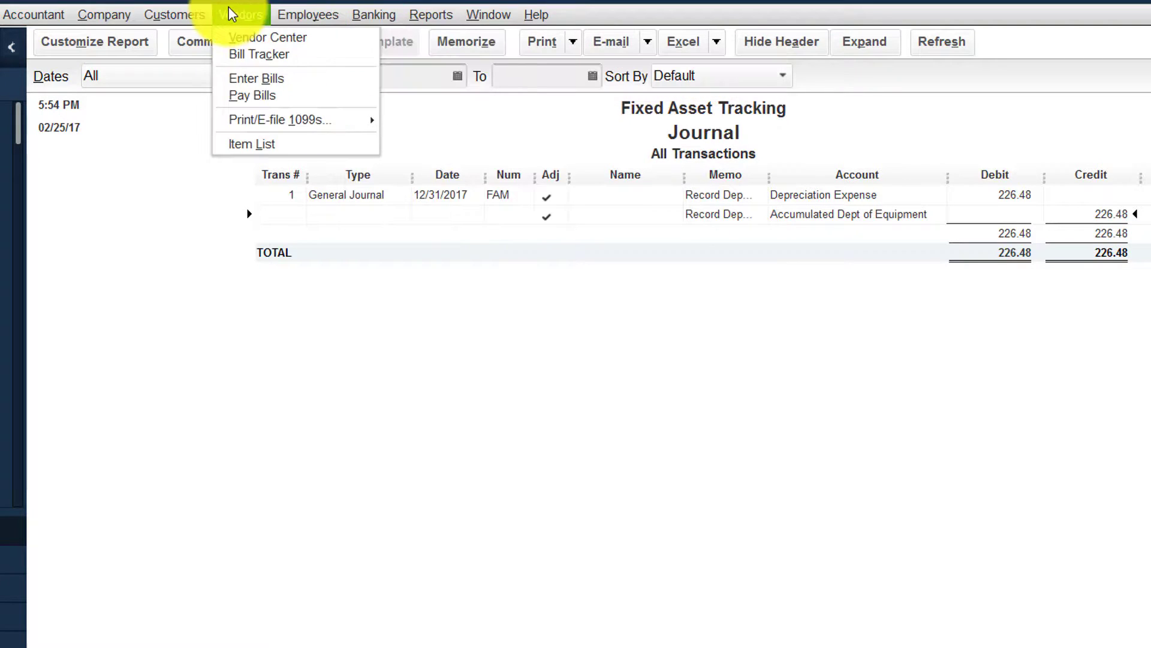
left_click(355, 342)
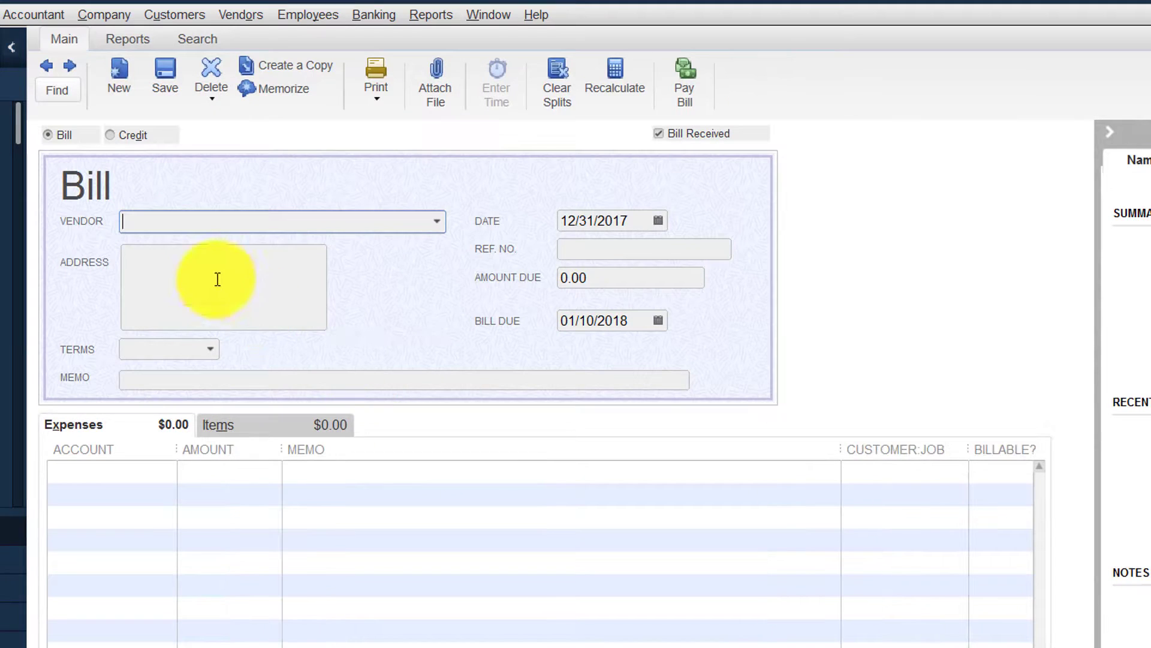
Step: Create a new vendor named Other and assign it to the bill
left_click(434, 223)
left_click(345, 248)
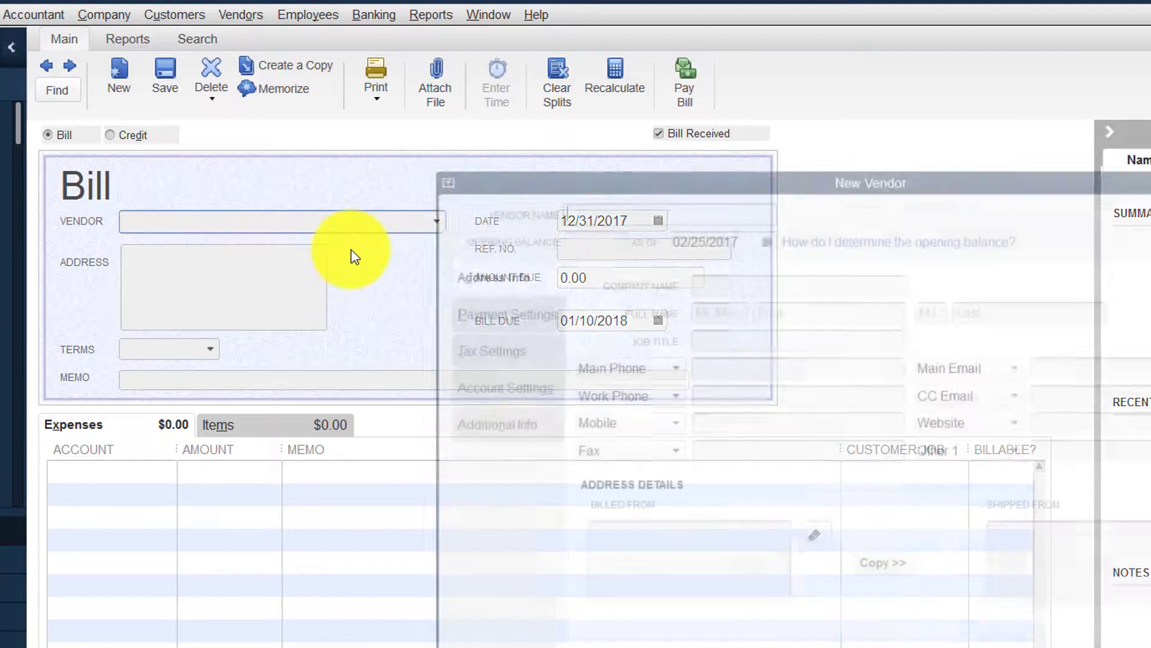
type("Other")
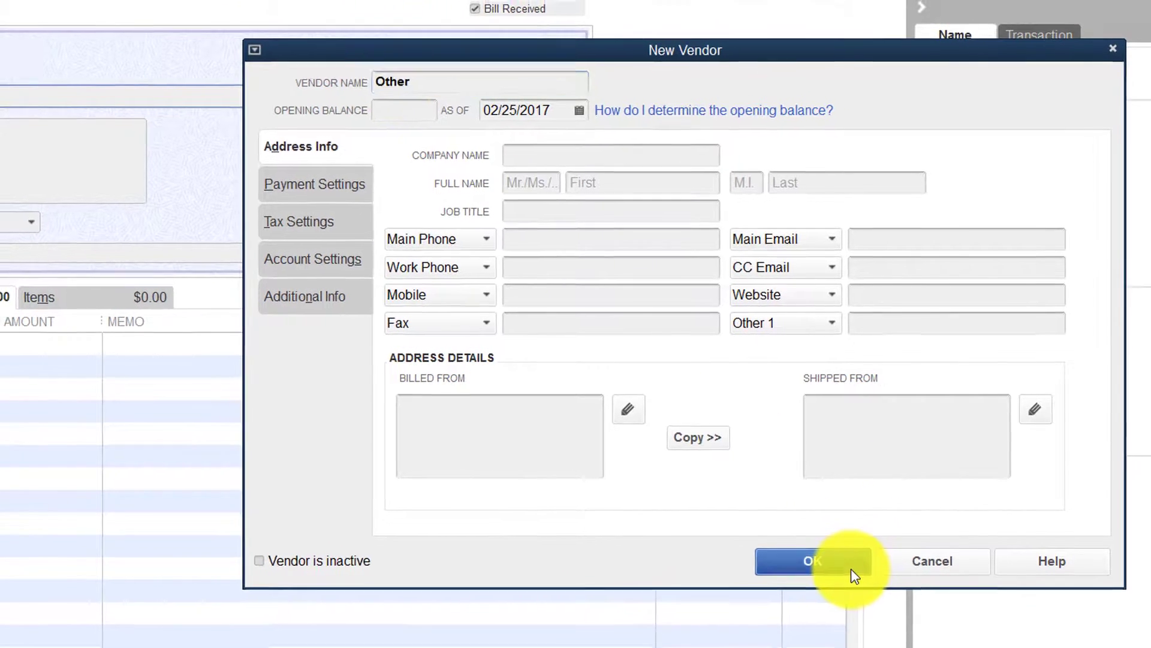
left_click(842, 563)
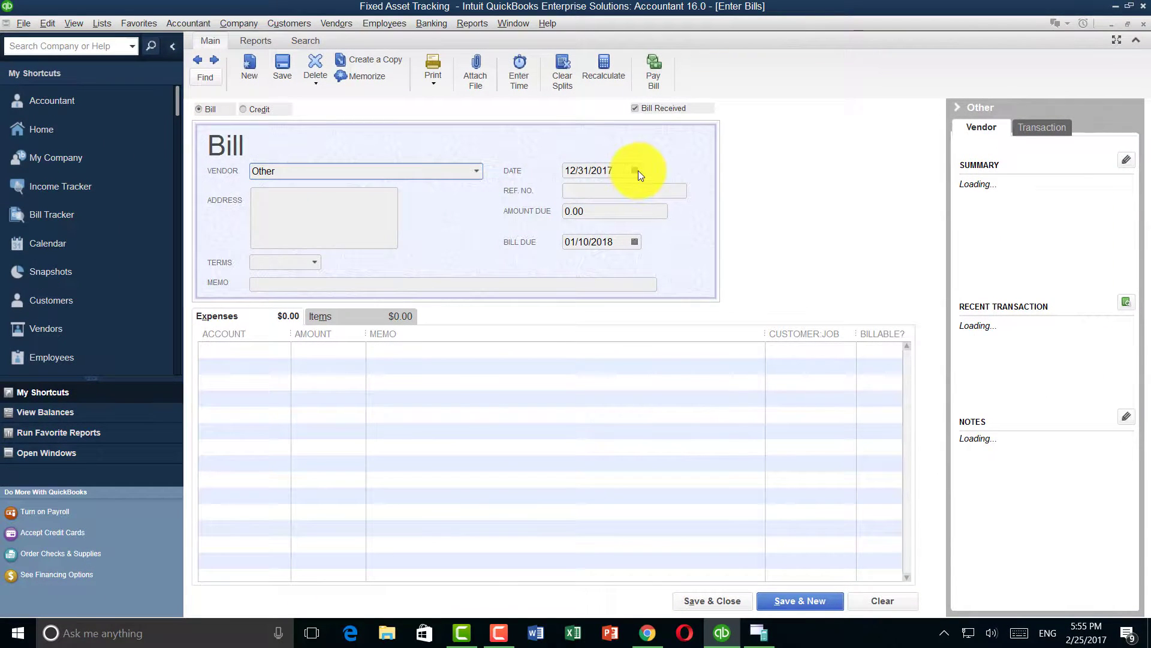
Step: Set the bill date to 02/25/2017
left_click(637, 170)
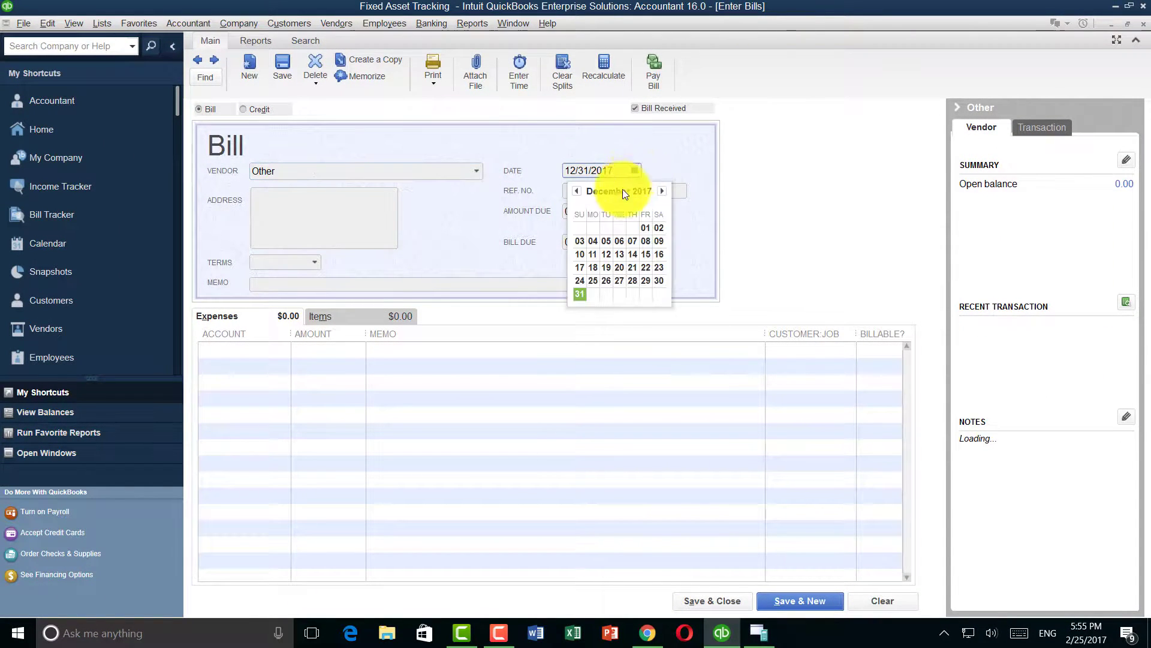
left_click(578, 191)
left_click(578, 190)
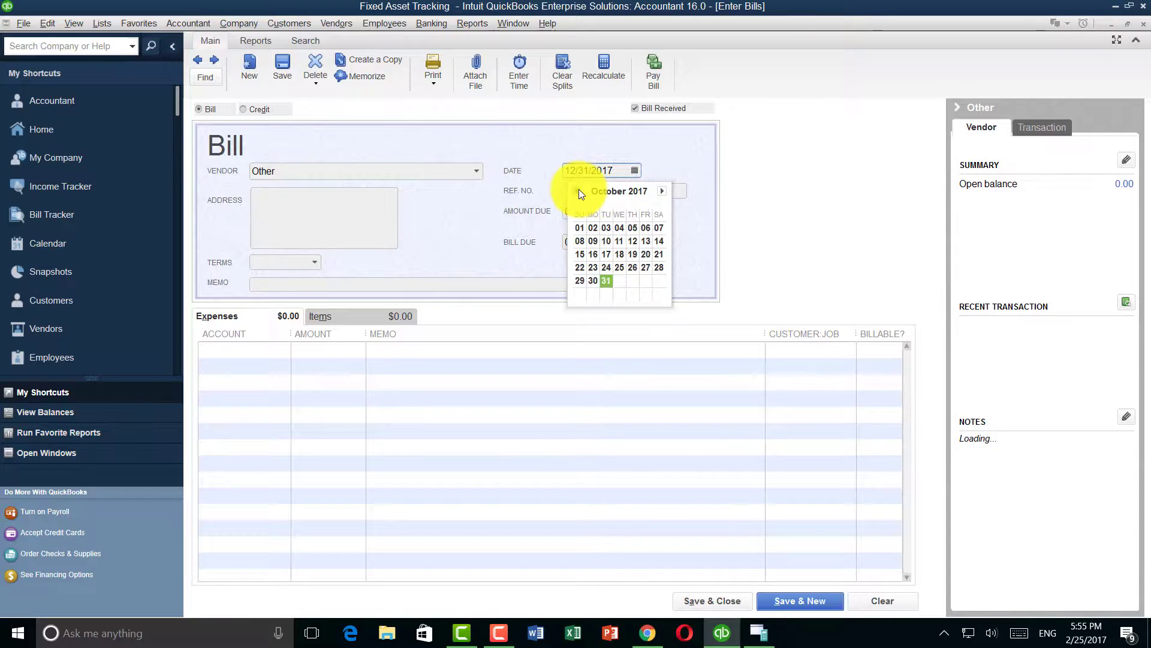
left_click(578, 191)
left_click(578, 191)
left_click(578, 191)
left_click(578, 191)
left_click(578, 191)
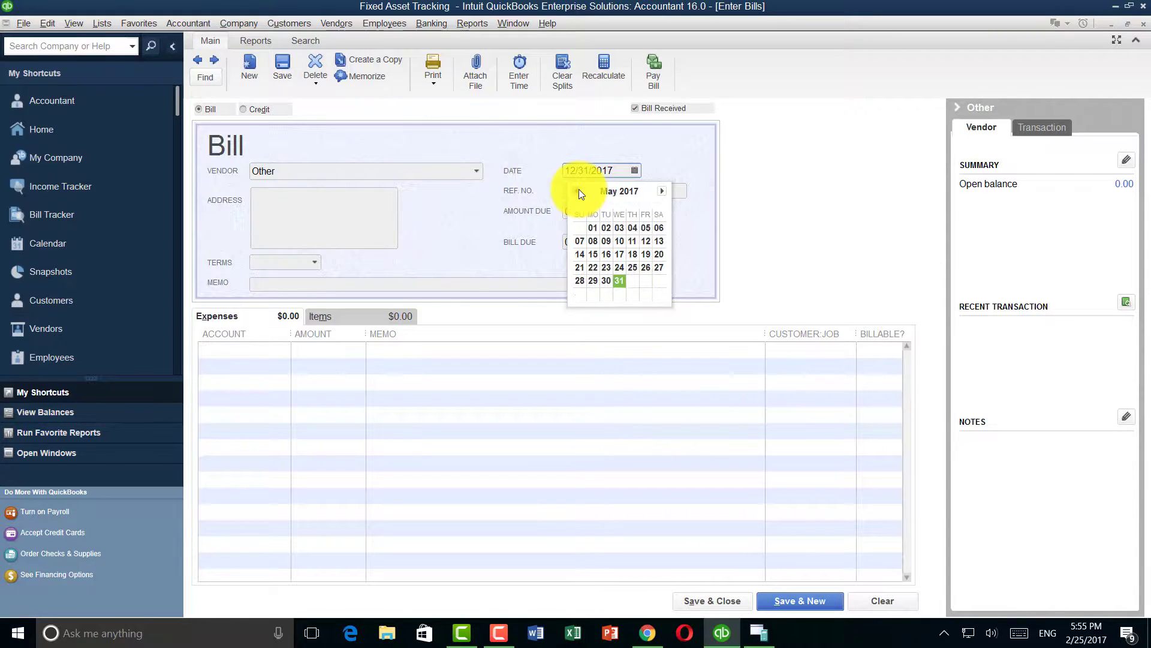
left_click(578, 190)
left_click(578, 190)
left_click(578, 191)
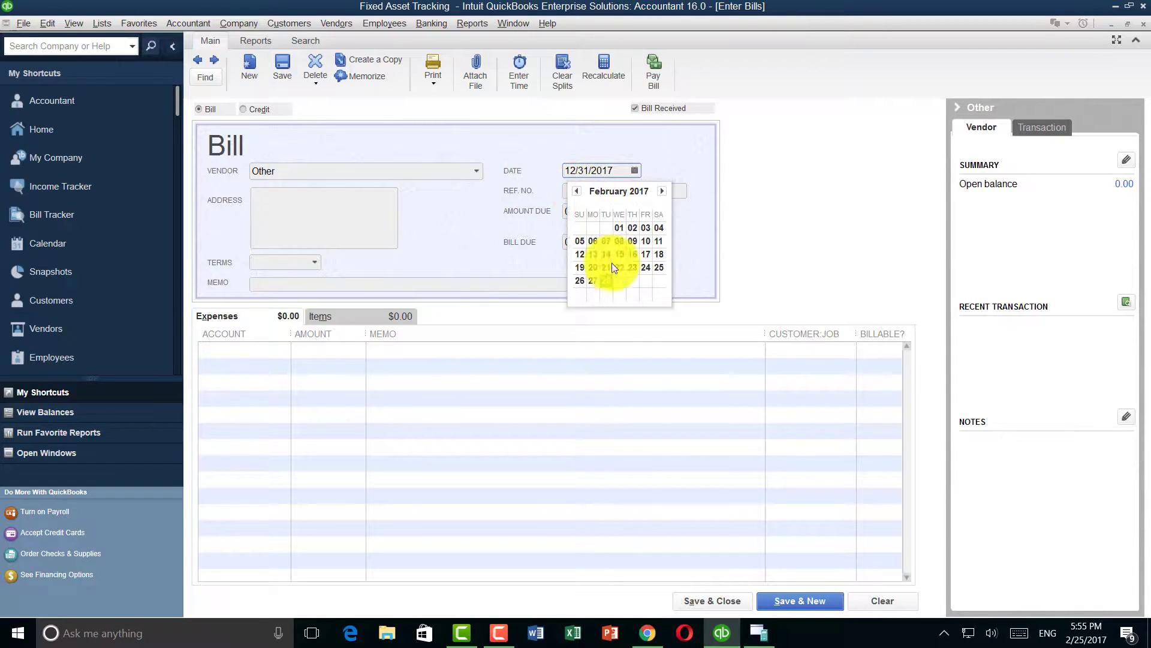
left_click(656, 268)
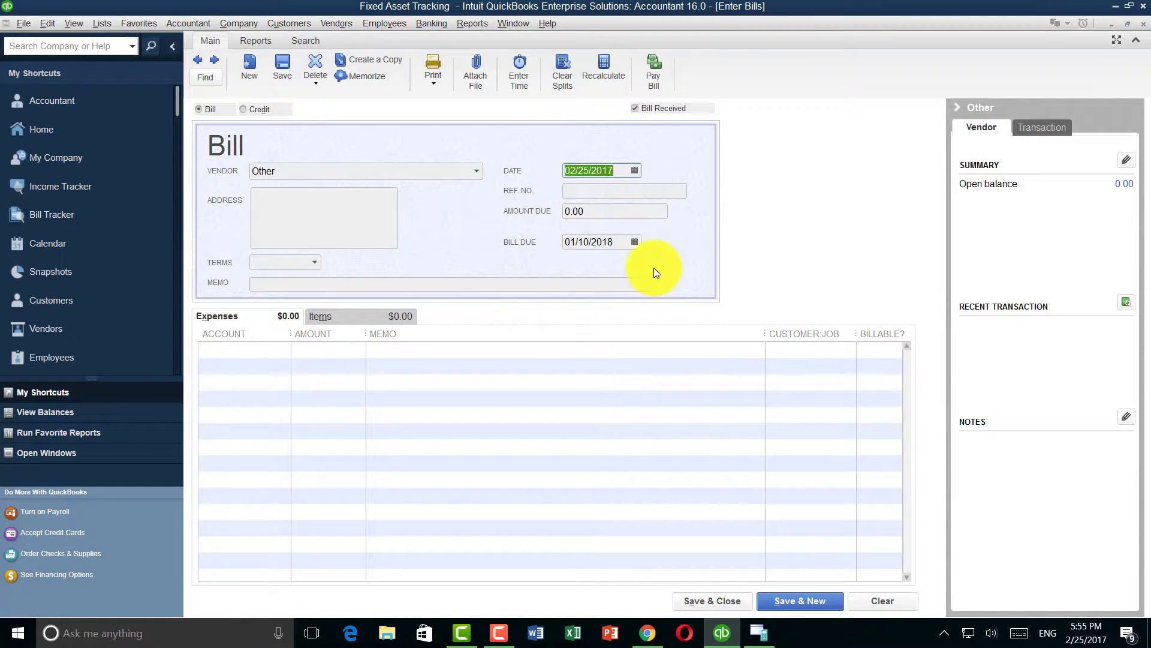
Step: Add an 800.00 Equipment expense line with the memo Computer, save and close the bill, and refresh the Journal report
left_click(277, 350)
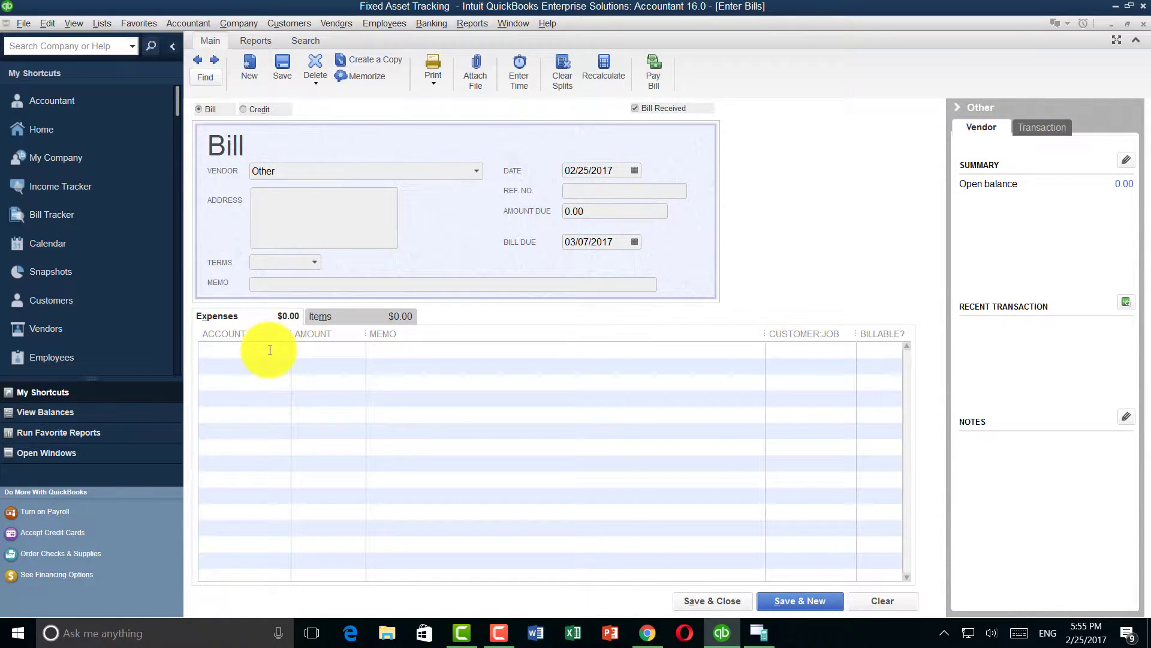
left_click(283, 349)
left_click(223, 416)
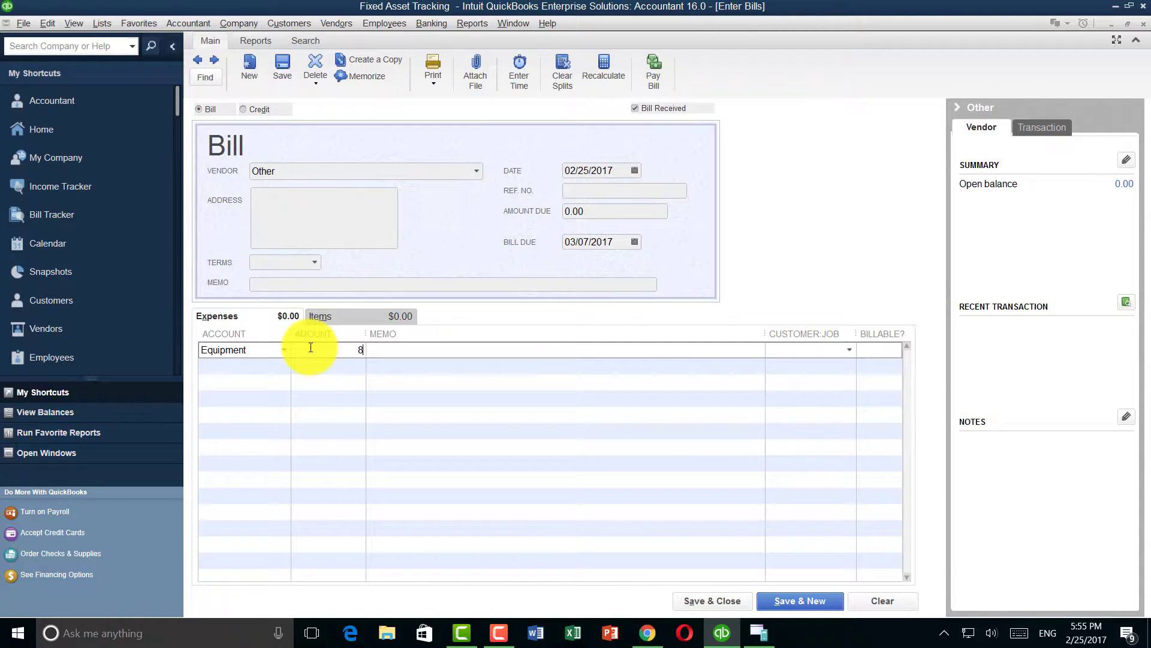
left_click(451, 354)
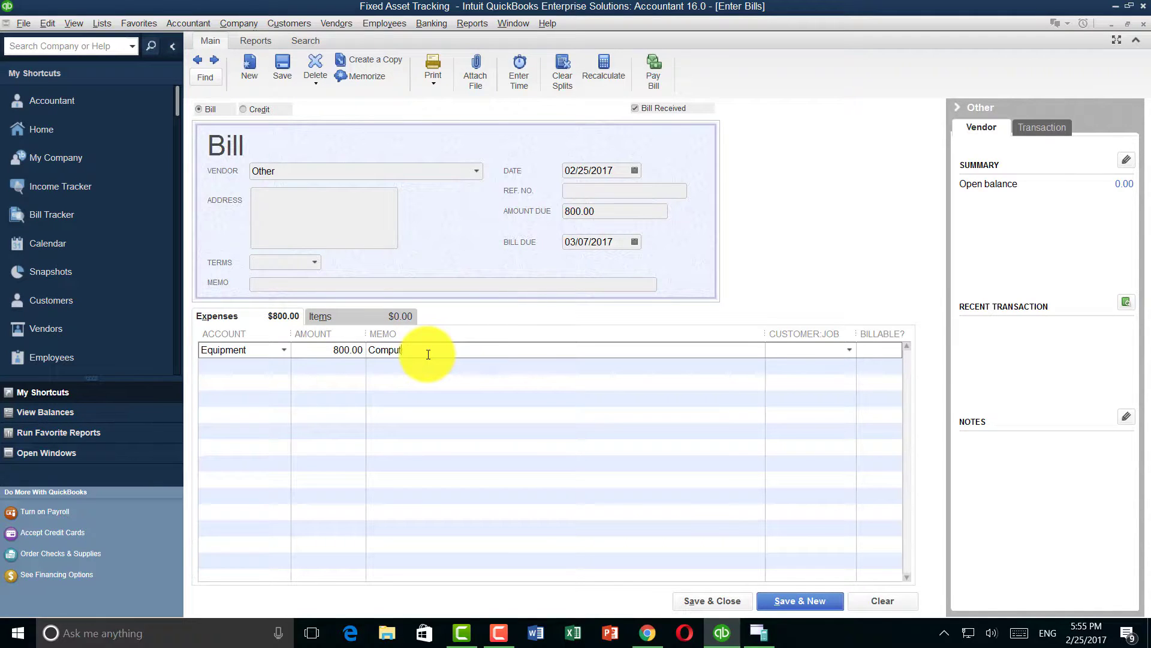
left_click(724, 602)
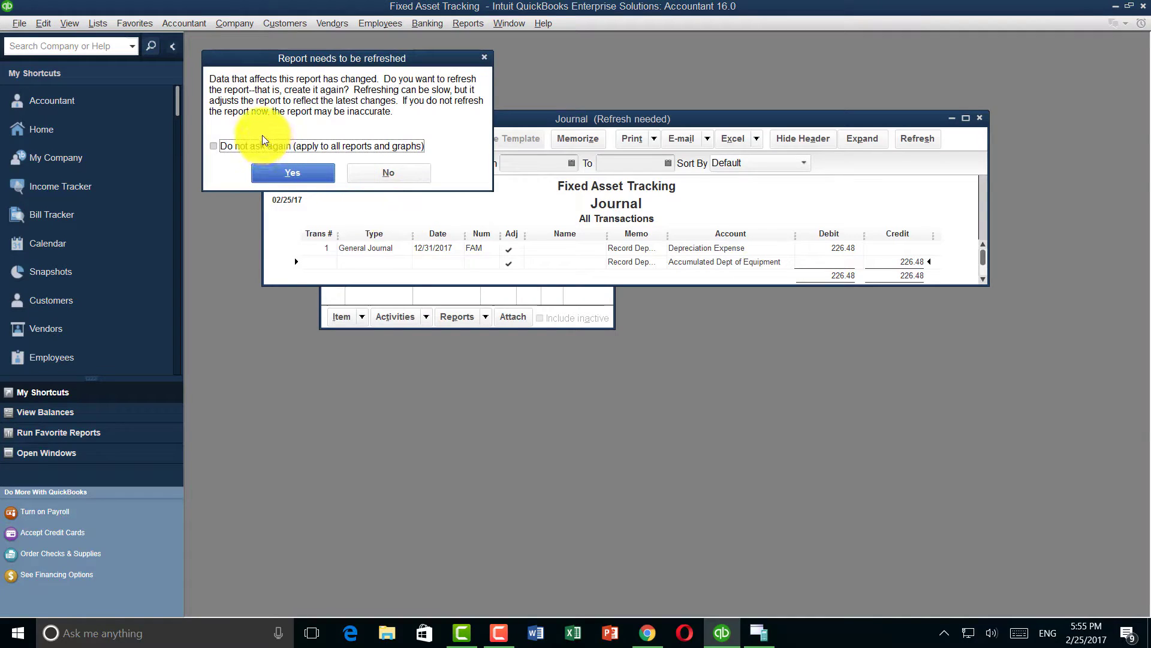
left_click(290, 169)
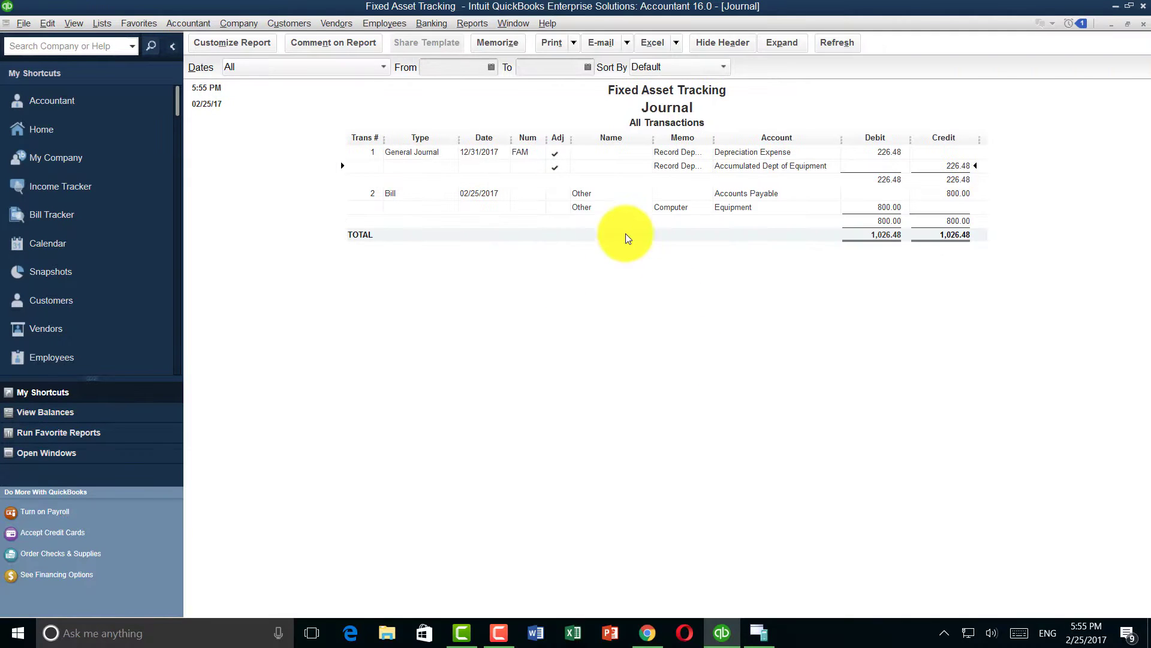
Step: Open the Balance Sheet Standard report and set its date range to All
left_click(483, 25)
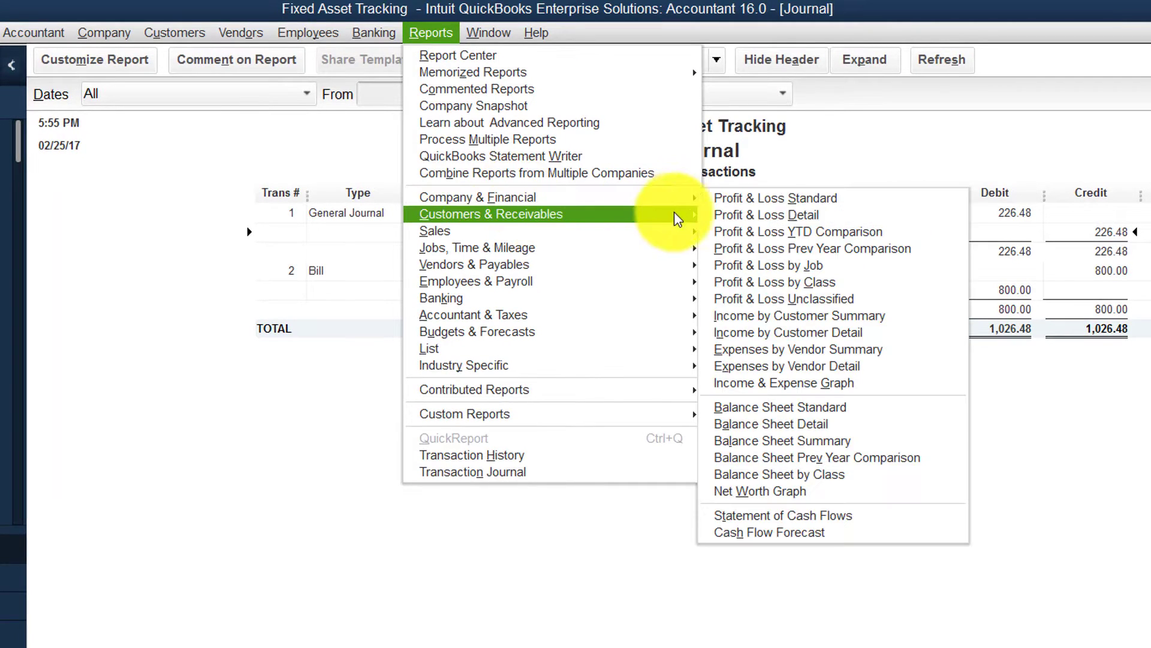
left_click(743, 408)
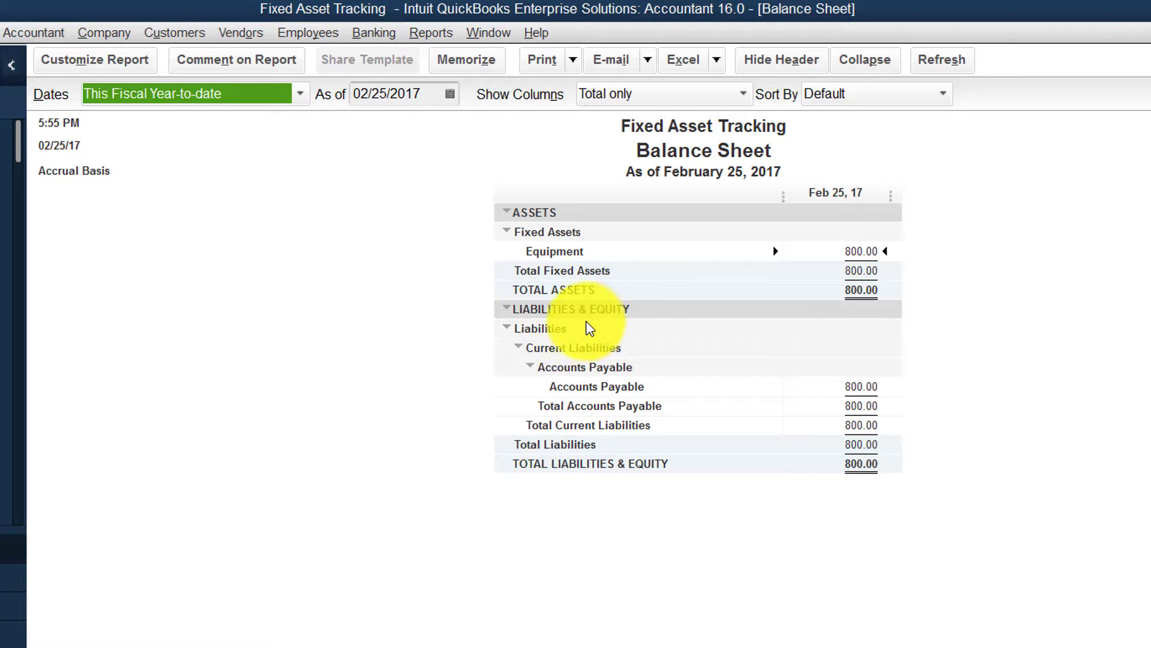
left_click(299, 95)
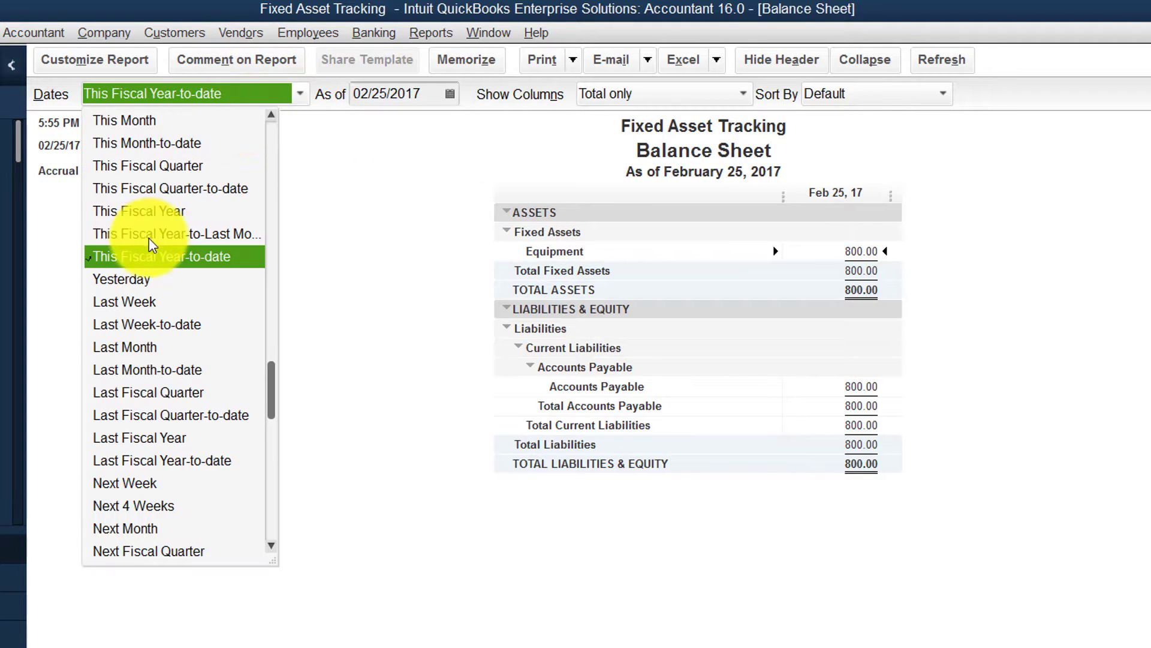
scroll(120, 180, "up", 2)
left_click(99, 121)
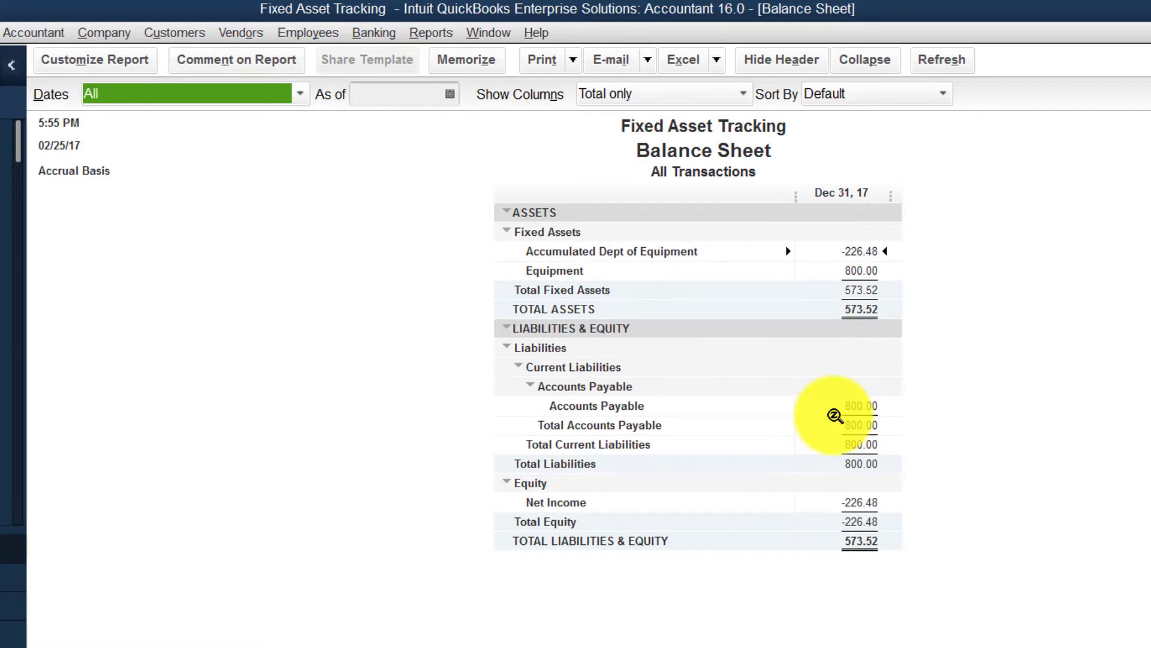